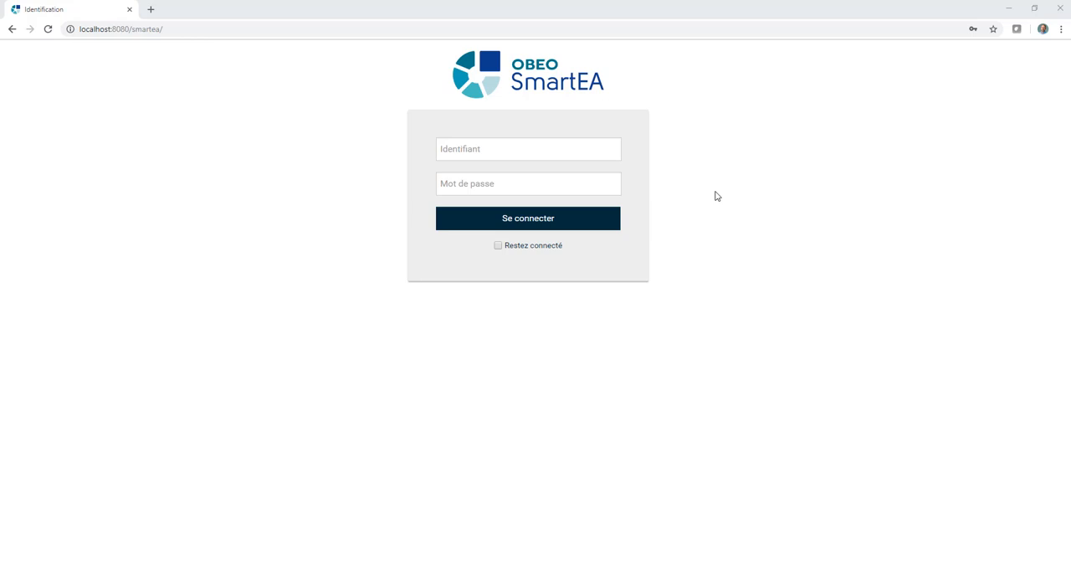
# Step: Log in to SmartEA by filling in the first saved account's username and password
pyautogui.click(567, 154)
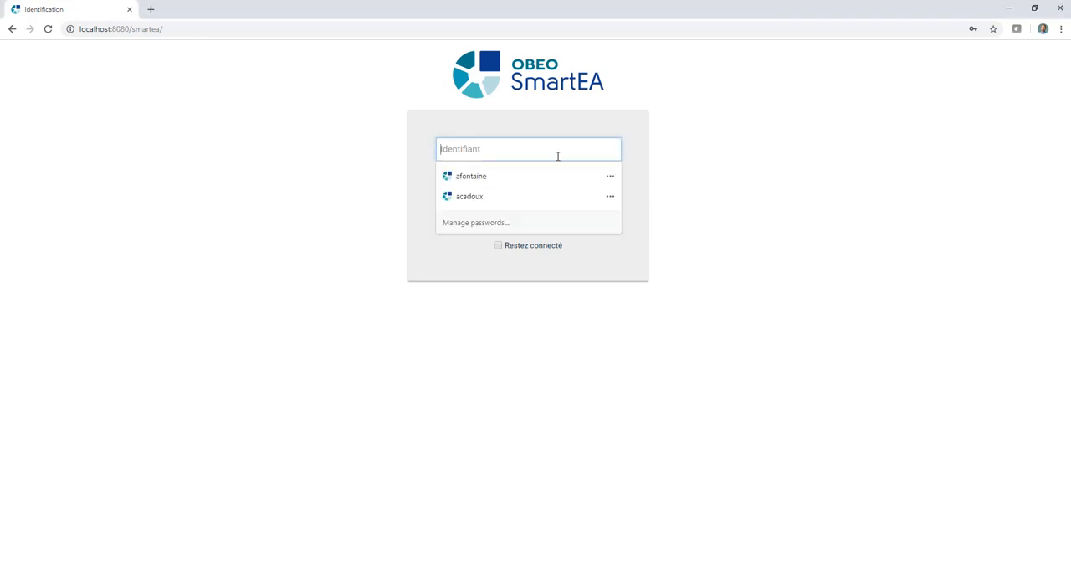
pyautogui.click(521, 177)
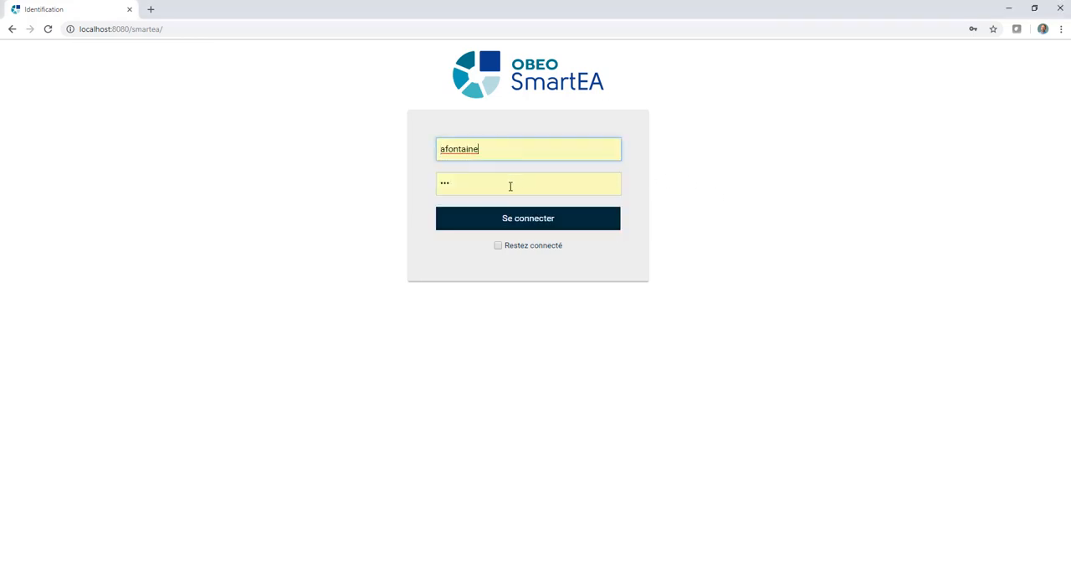
pyautogui.click(511, 220)
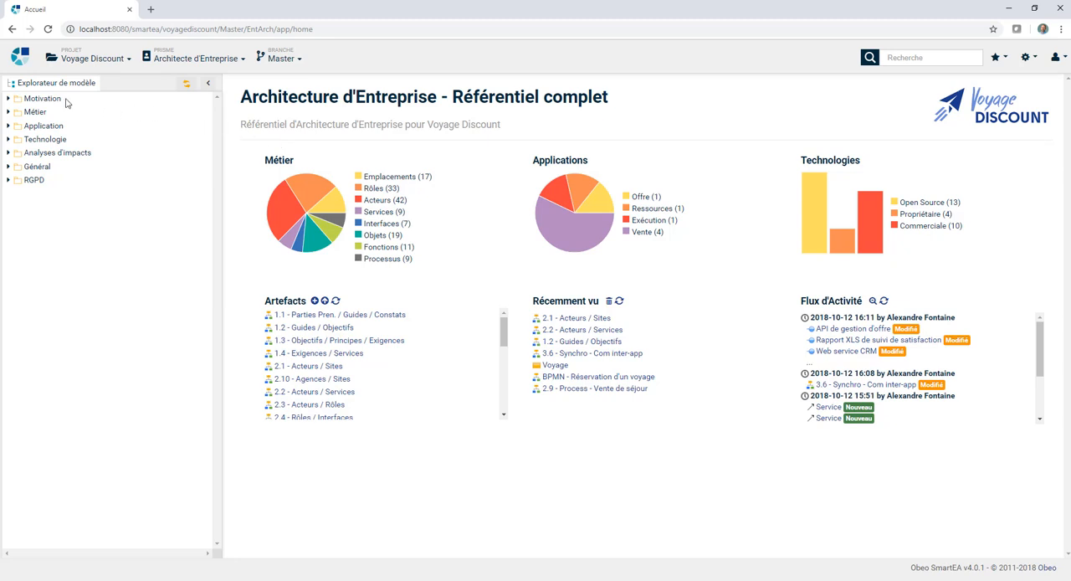
# Step: Examine the Exigences folder under Motivation in the model explorer, then collapse the Motivation branch
pyautogui.click(8, 99)
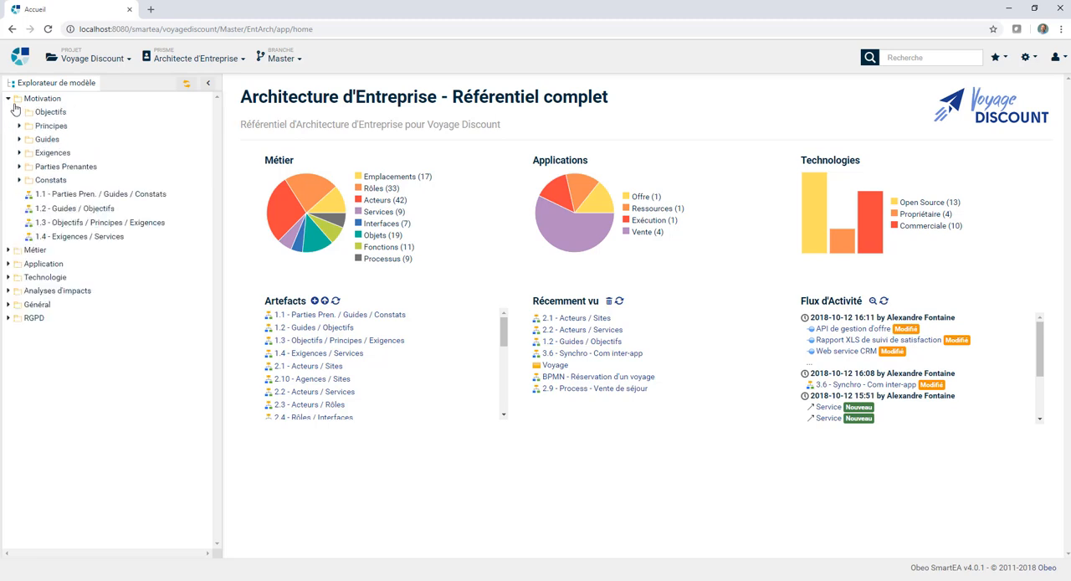
pyautogui.click(19, 153)
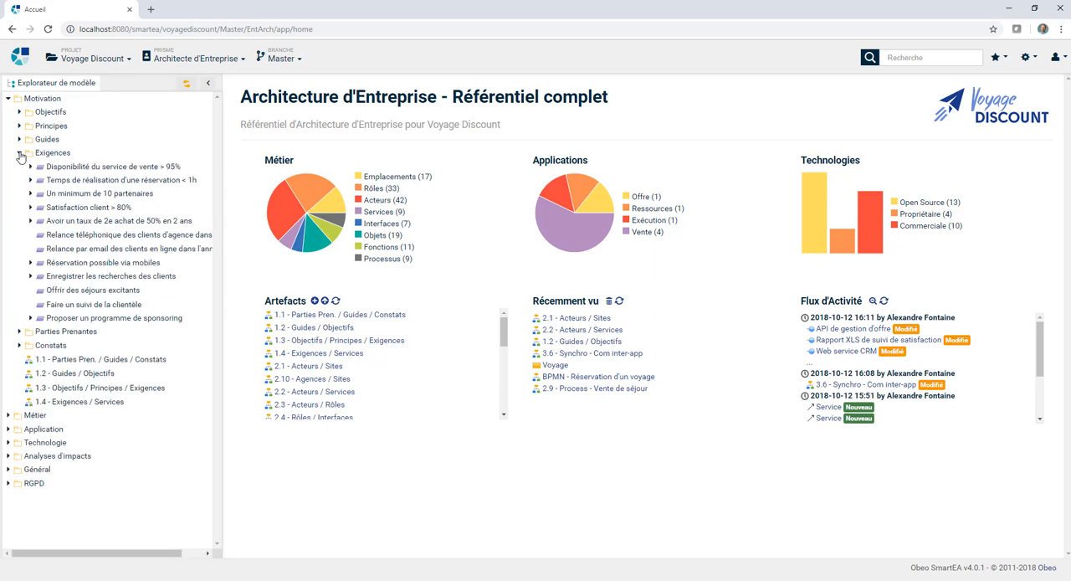
pyautogui.click(8, 99)
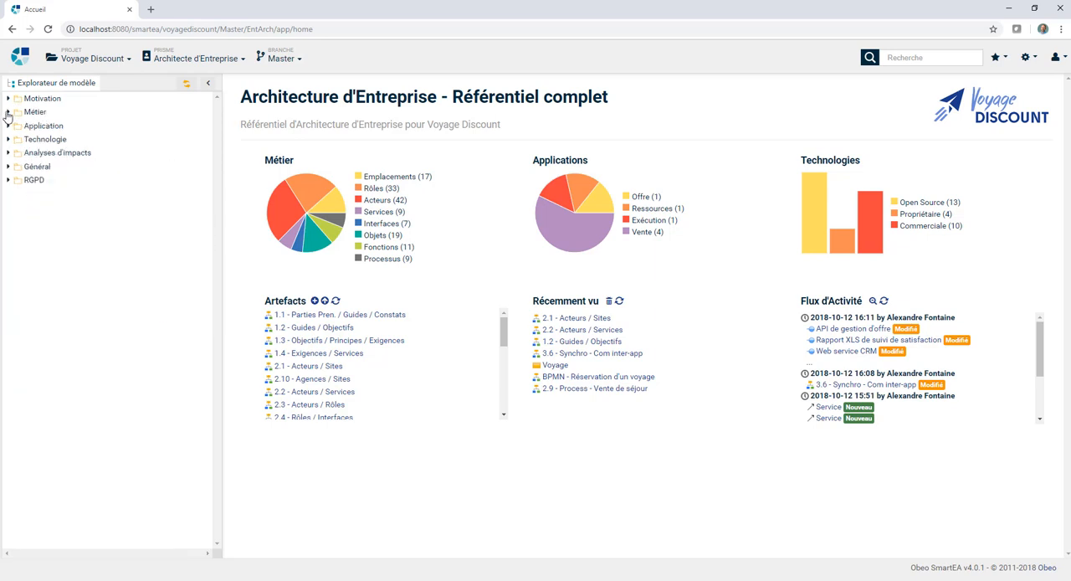
# Step: Examine the Départements listed among the Acteurs in the Métier branch, then collapse Métier
pyautogui.click(7, 112)
pyautogui.click(20, 125)
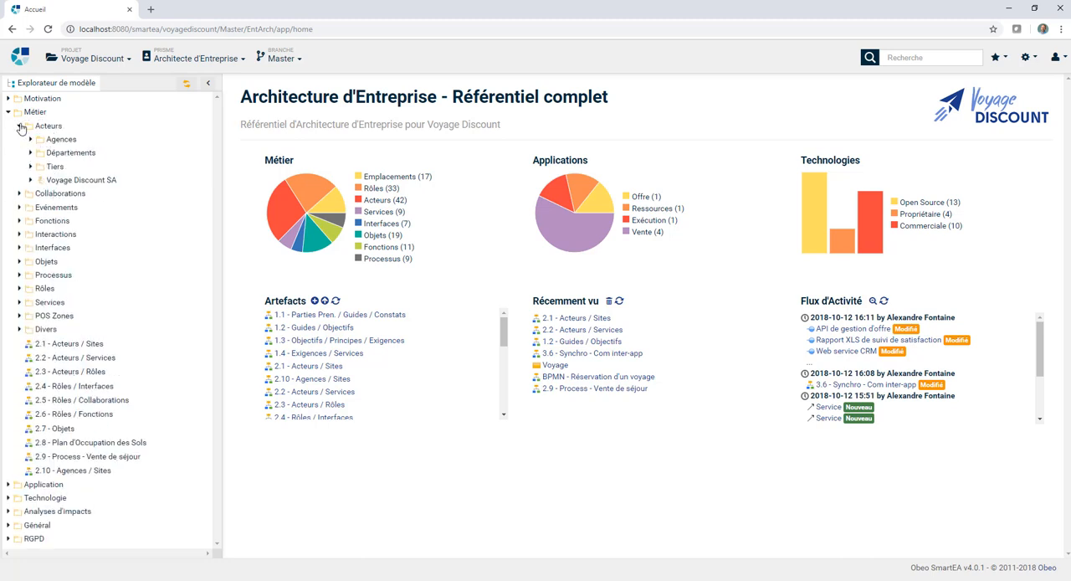
pyautogui.click(30, 153)
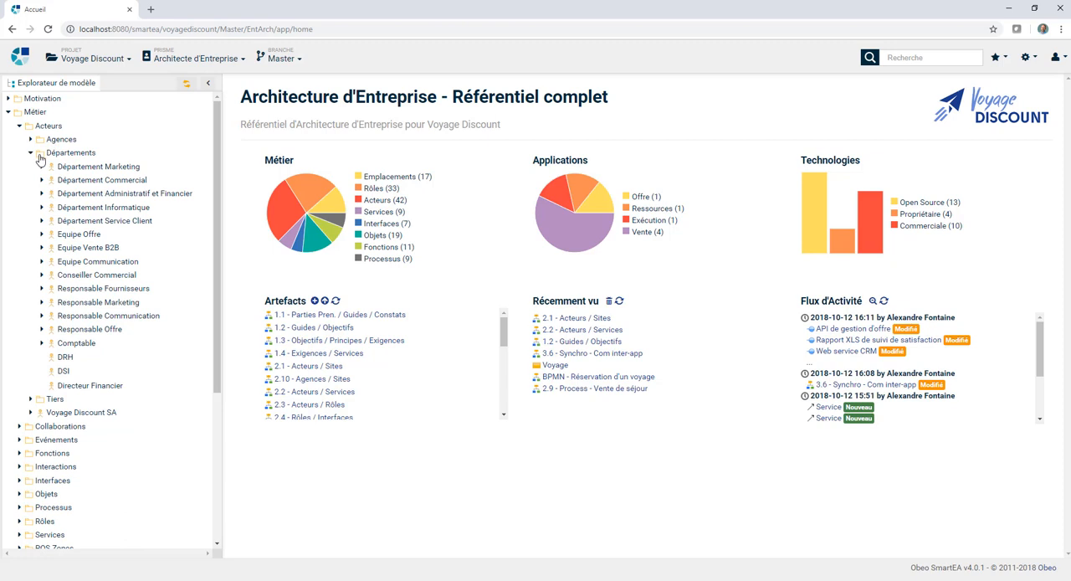
pyautogui.click(9, 114)
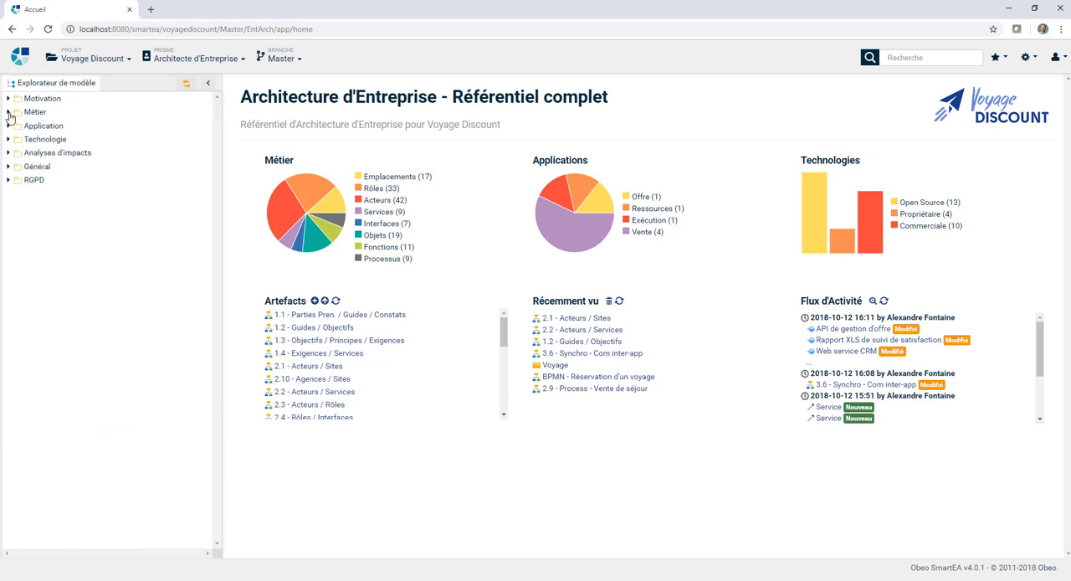
# Step: Examine the Composants folder in the Application branch, then collapse Application
pyautogui.click(7, 126)
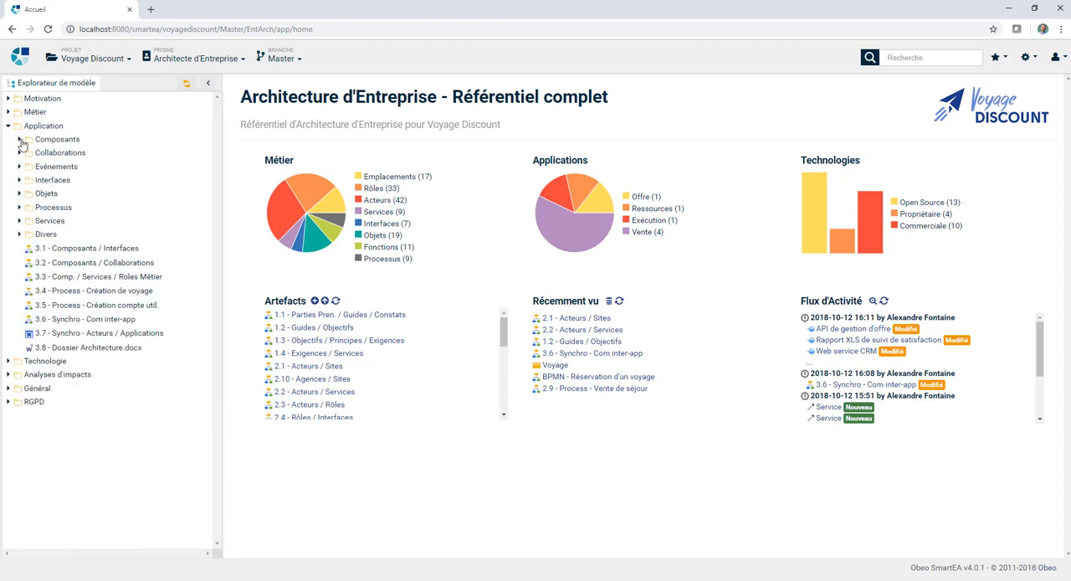
pyautogui.click(19, 140)
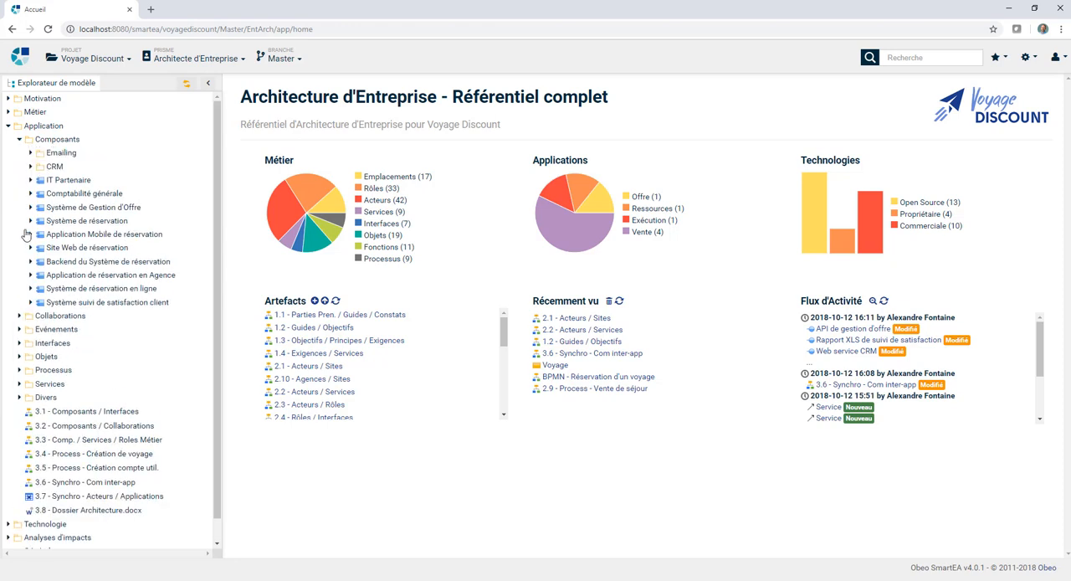
pyautogui.click(9, 126)
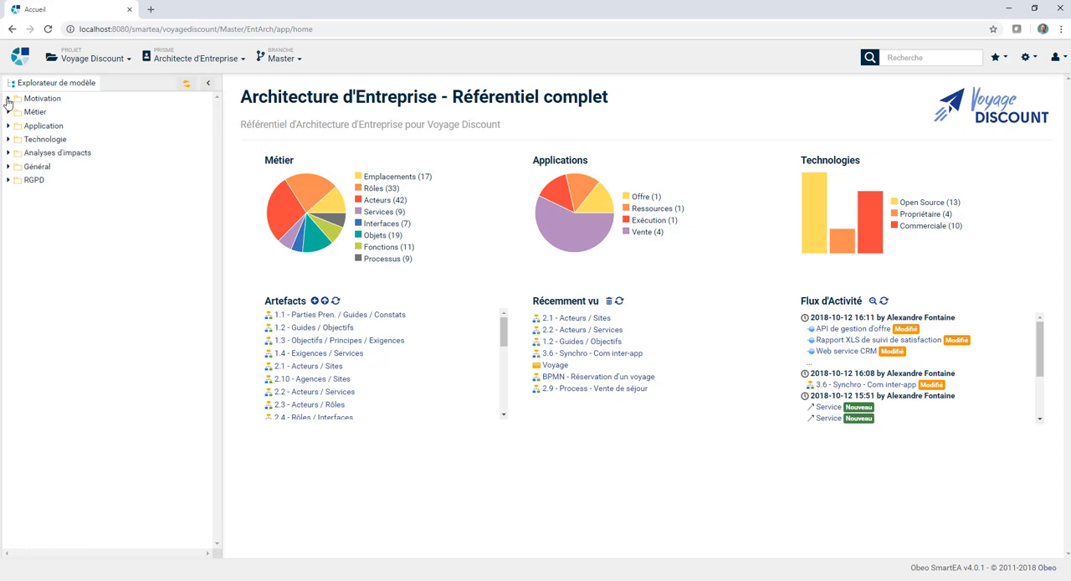
# Step: View the diagrams 1.2 - Guides / Objectifs under Motivation and 2.1 - Acteurs / Sites under Métier
pyautogui.click(8, 99)
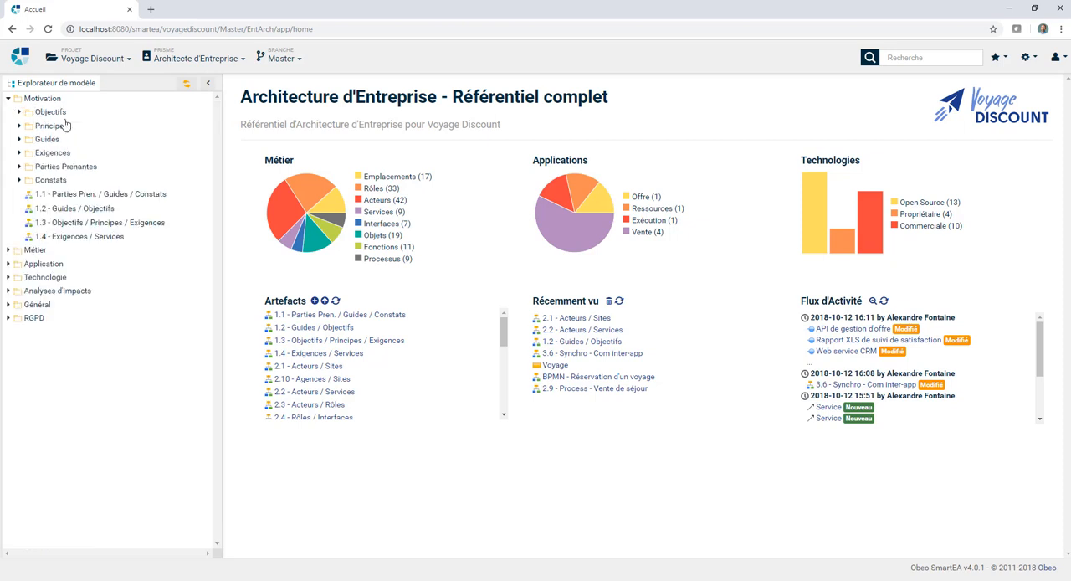
pyautogui.click(67, 209)
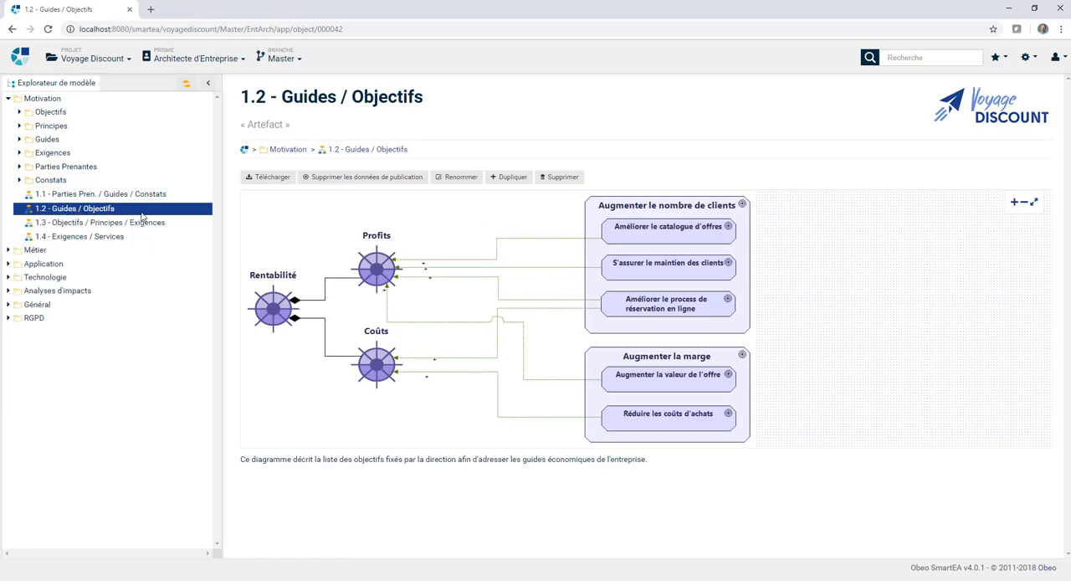
pyautogui.click(8, 250)
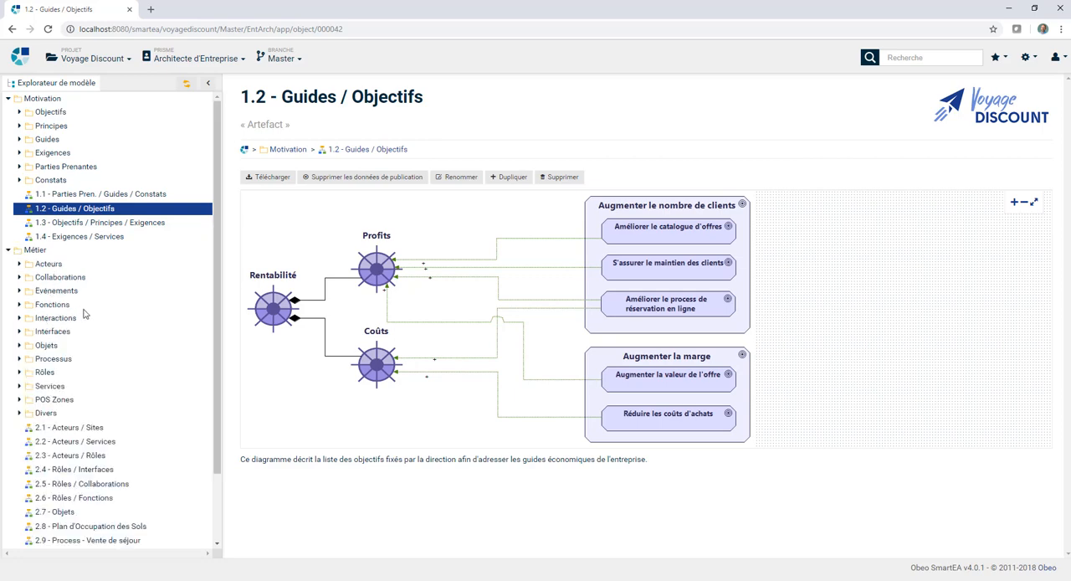
pyautogui.click(67, 431)
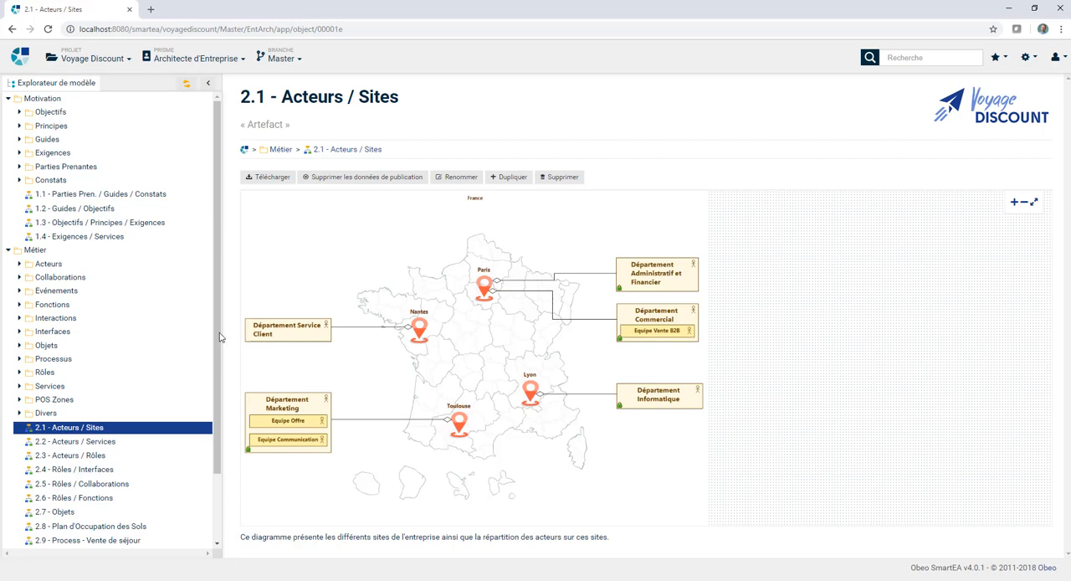
# Step: View the diagrams 3.1 - Composants / Interfaces under Application and 4.1 - Composants app / Artefacts under Technologie
pyautogui.scroll(-2, 189, 433)
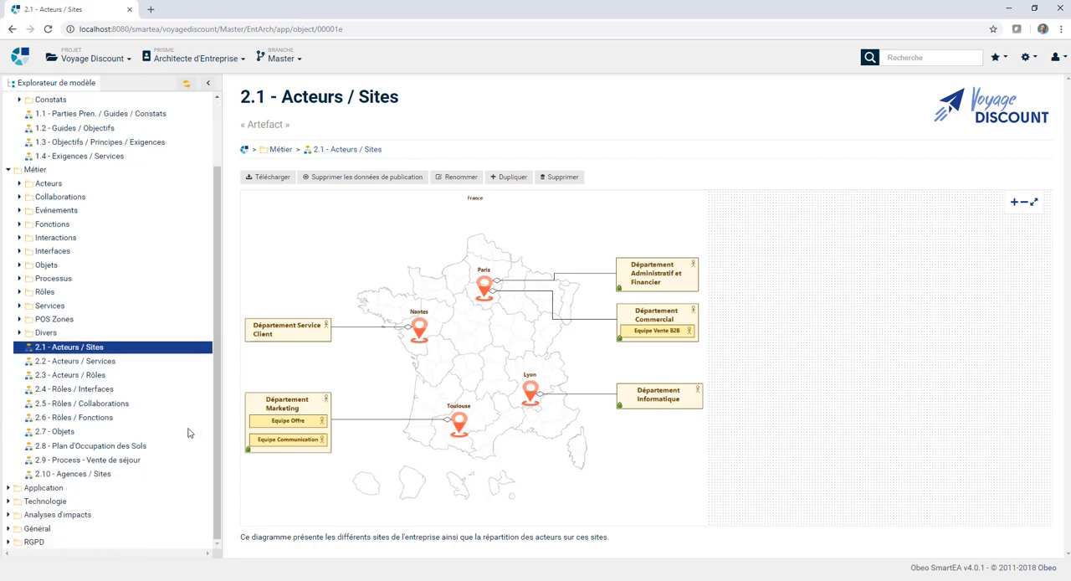
pyautogui.click(7, 487)
pyautogui.scroll(-5, 114, 497)
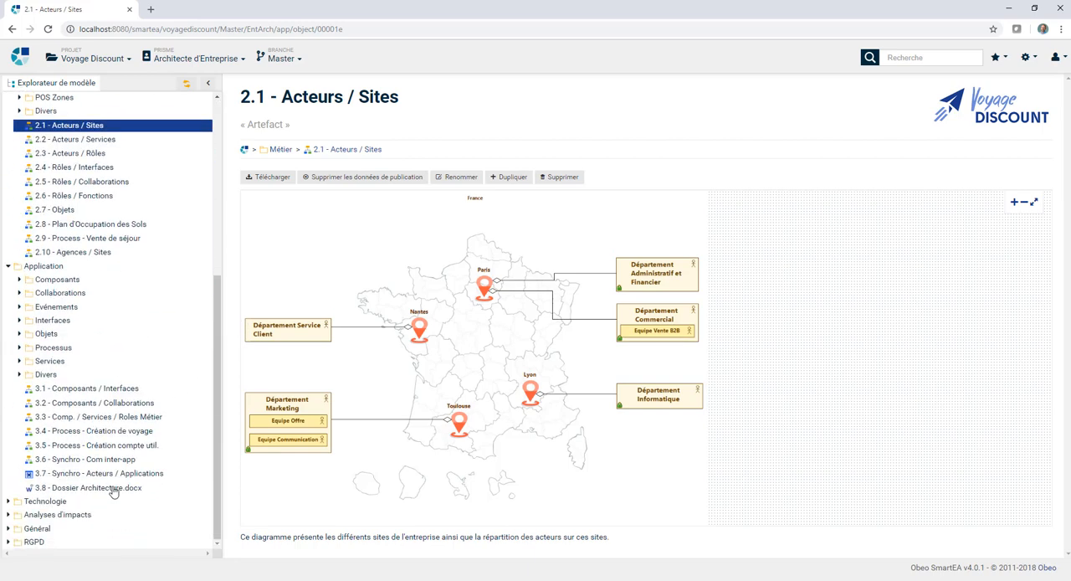
pyautogui.click(119, 390)
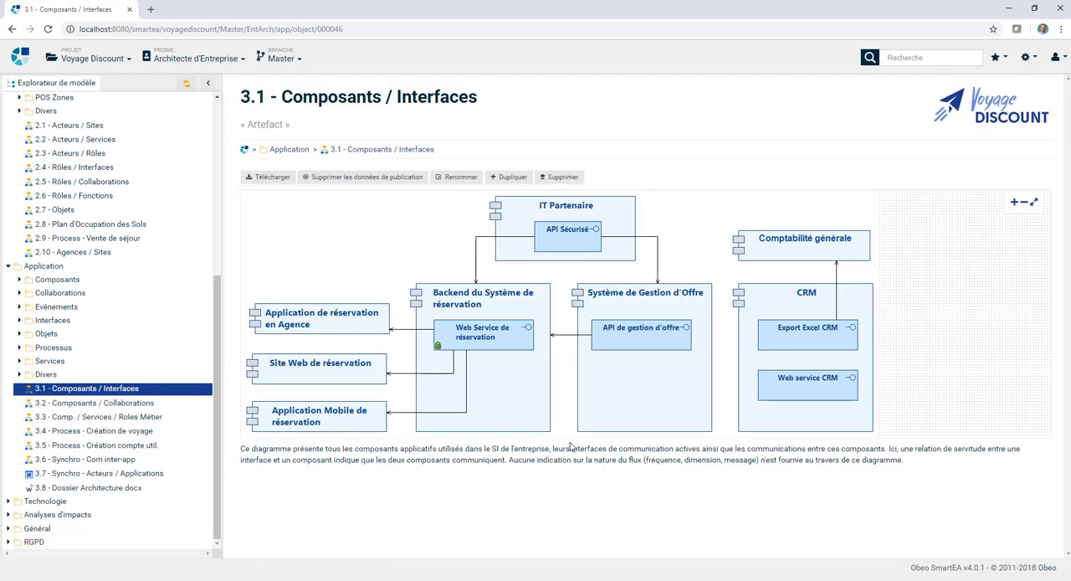
pyautogui.click(8, 500)
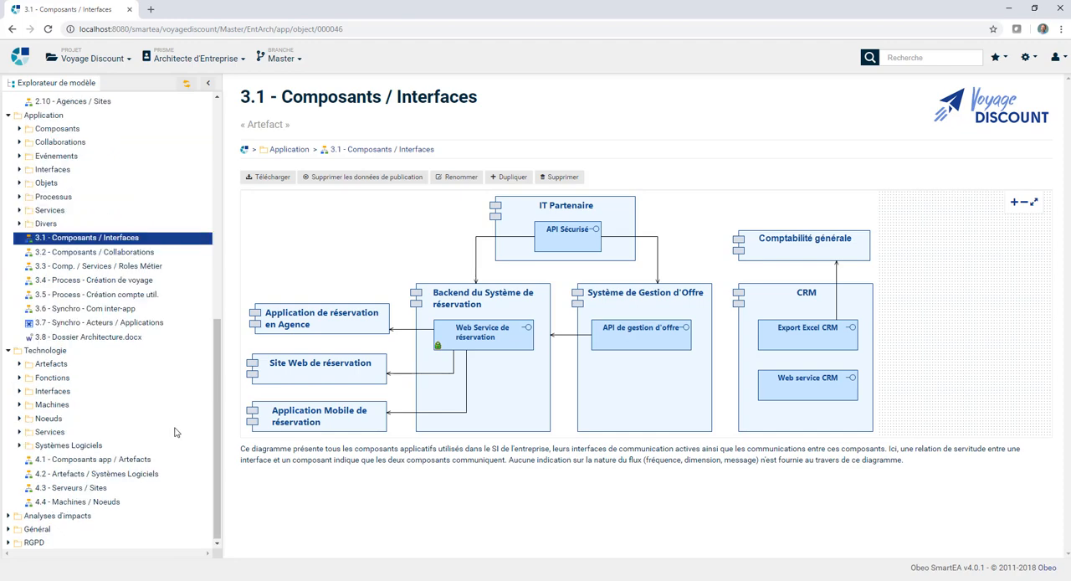
pyautogui.click(99, 460)
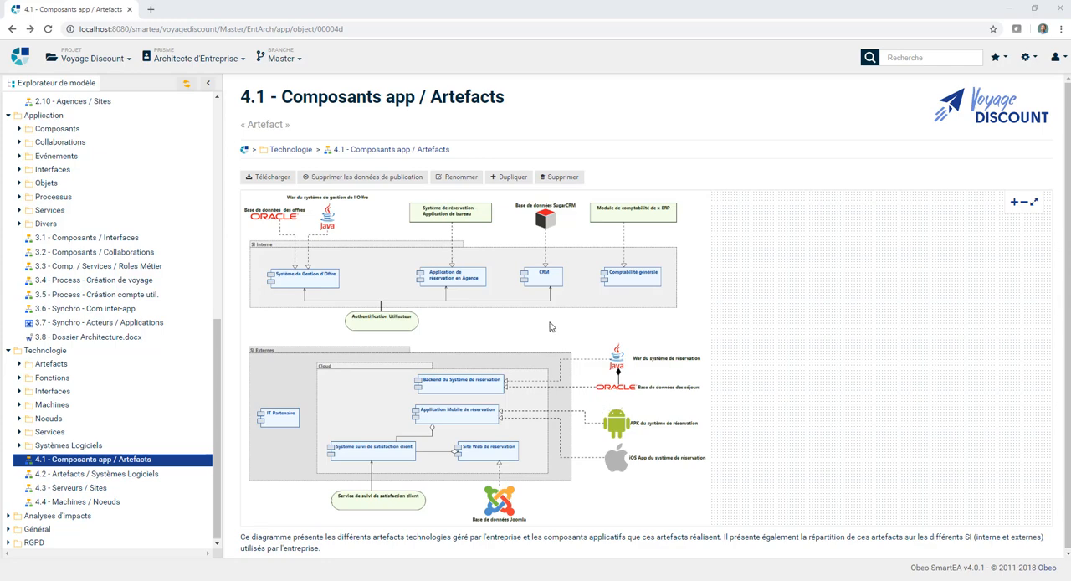
# Step: Open the Système de Gestion d'Offre component from the diagram and add its Réalisé par references to the reference graph
pyautogui.click(299, 286)
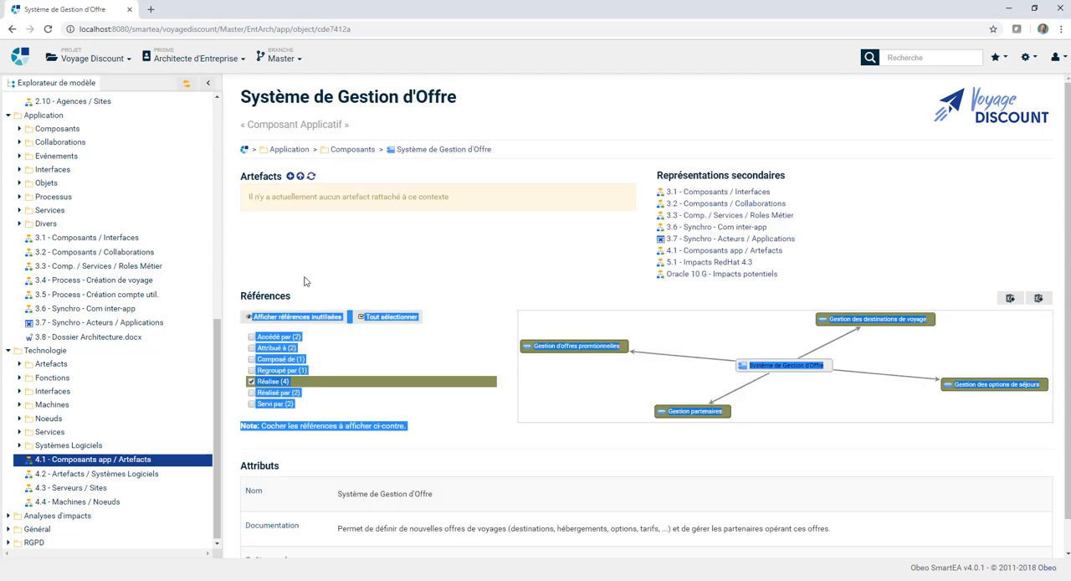
pyautogui.click(361, 265)
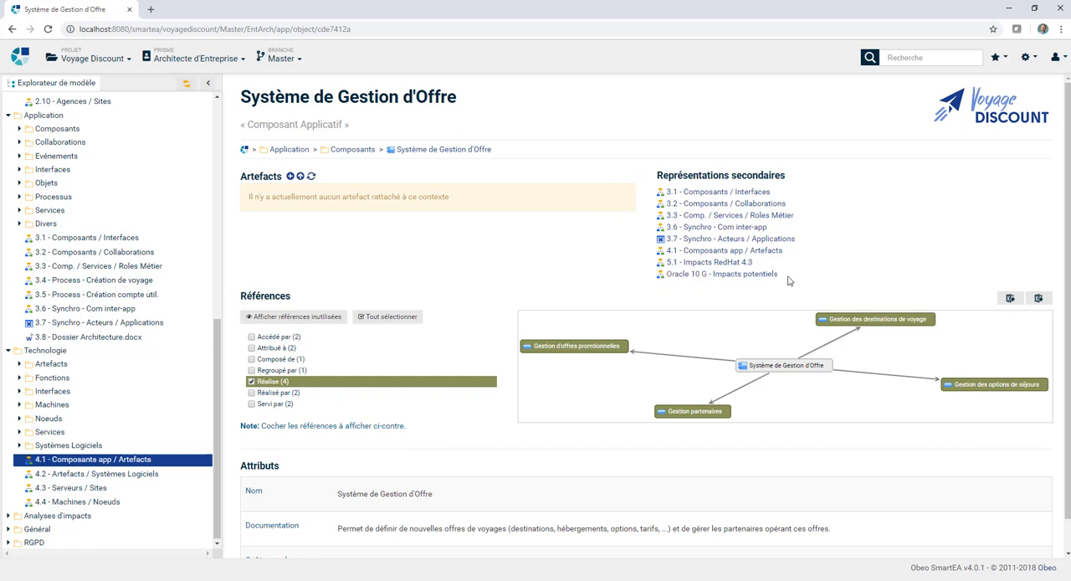
pyautogui.scroll(-1, 821, 263)
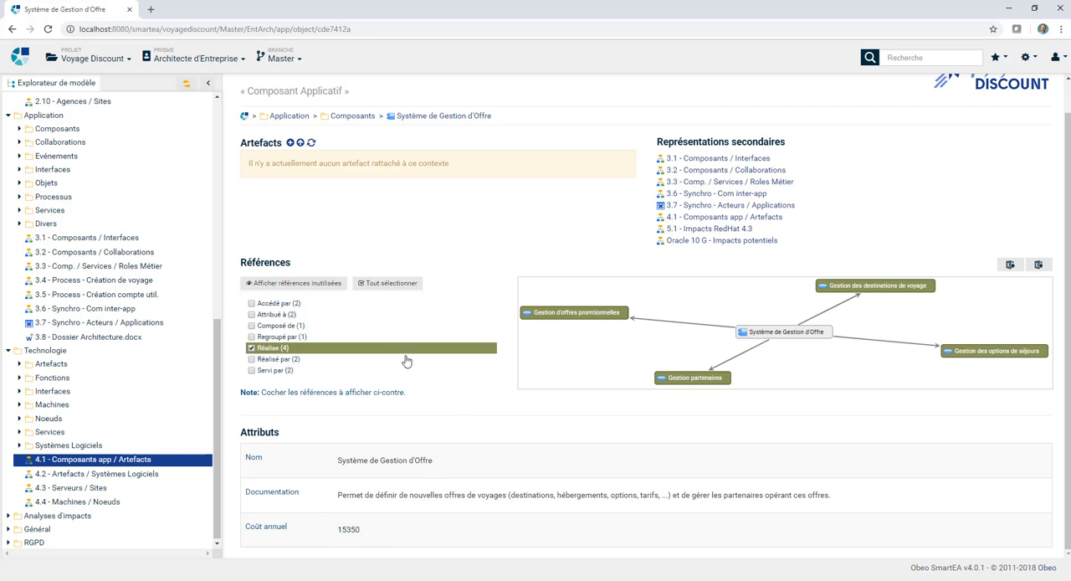
pyautogui.moveTo(407, 361)
pyautogui.click(251, 359)
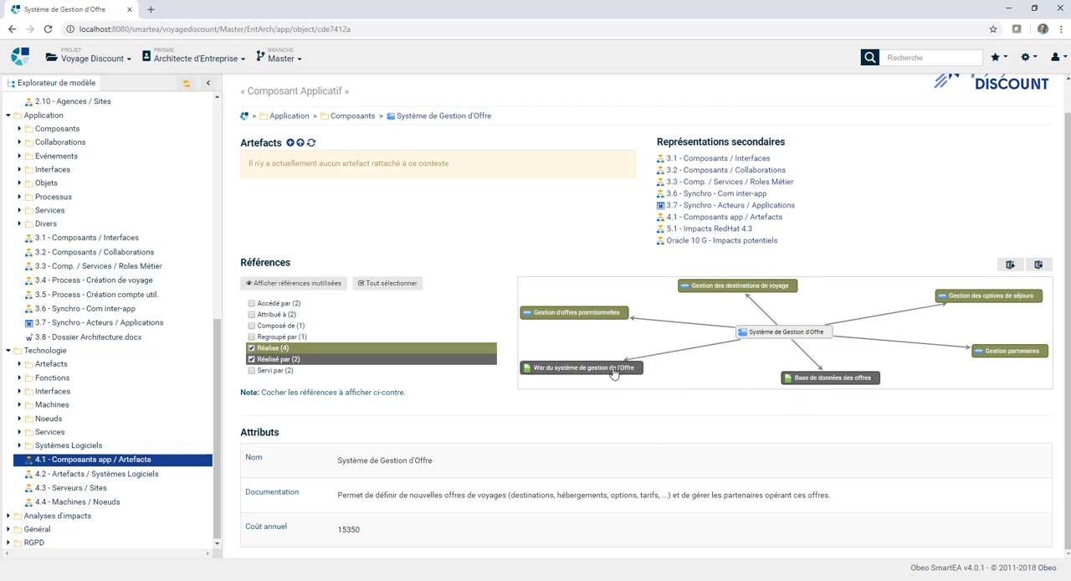
# Step: Open the War du système de gestion de l'Offre artifact from the graph, and from there return to diagram 4.1 - Composants app / Artefacts
pyautogui.click(583, 367)
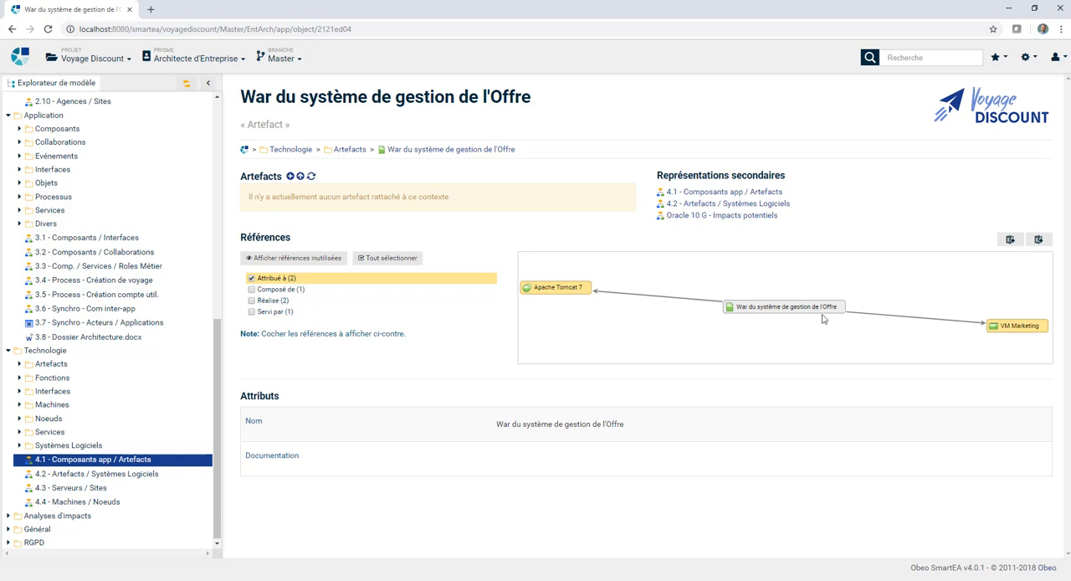
pyautogui.click(709, 195)
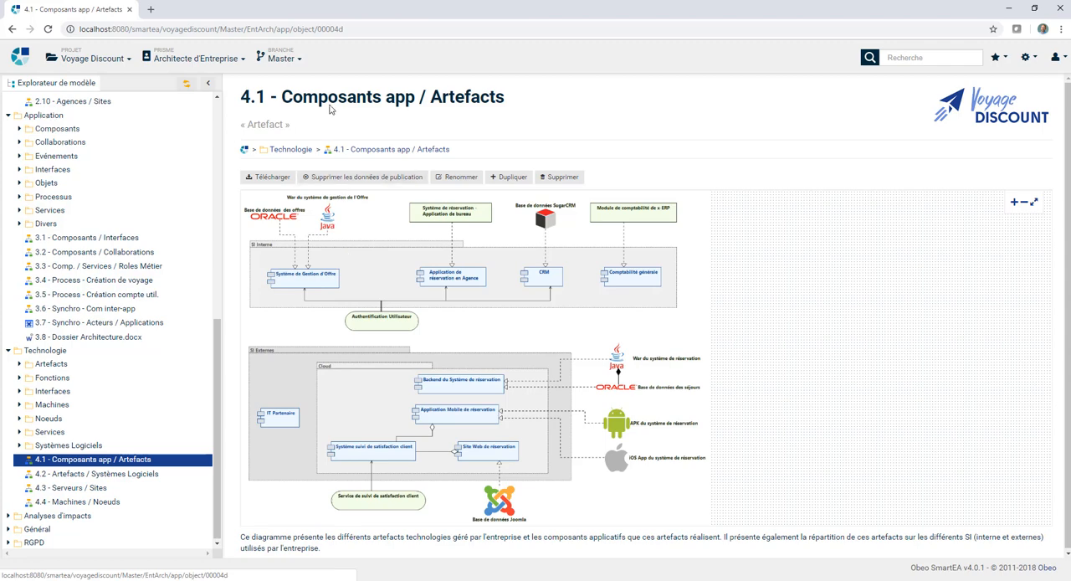
pyautogui.click(348, 29)
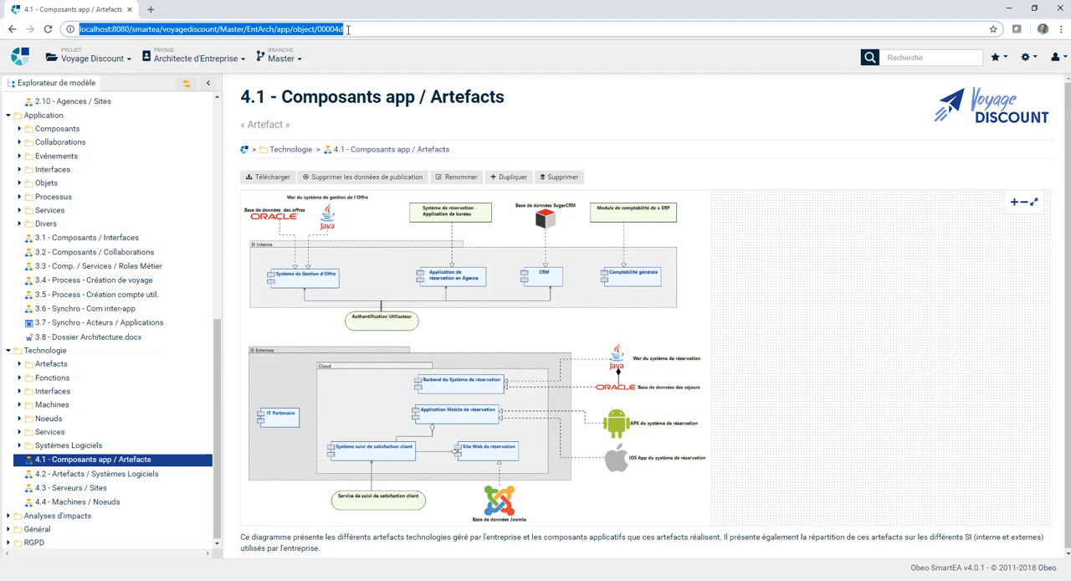
pyautogui.click(501, 134)
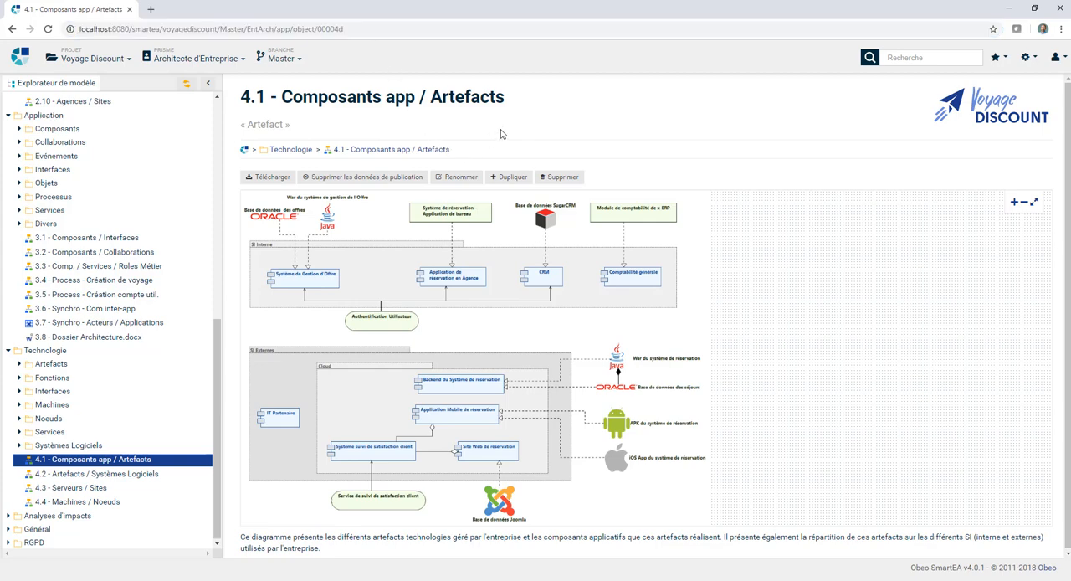
# Step: Download the 4.1 - Composants app / Artefacts diagram as a PNG image and open the downloaded file
pyautogui.click(280, 182)
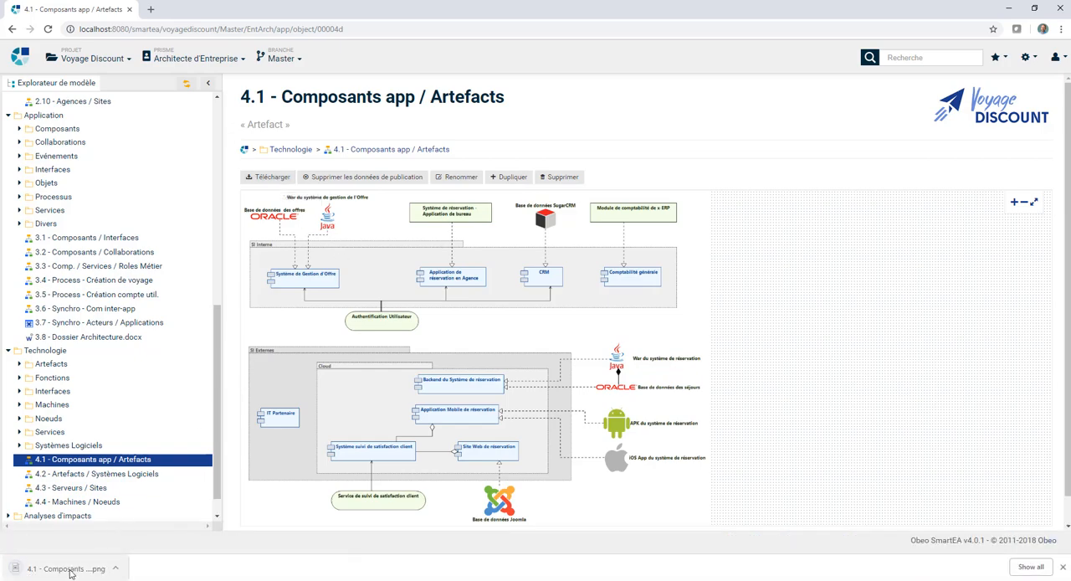
pyautogui.click(74, 568)
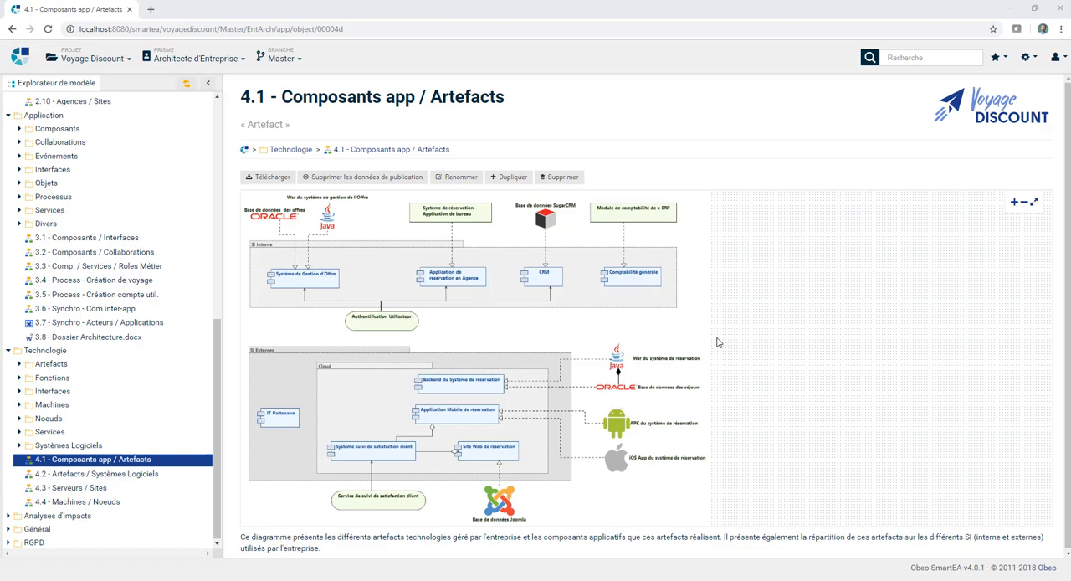
# Step: Switch to the Obeo SmartEA Modeler and log in with the user identifier and the account password
pyautogui.hotkey('alt', 'Tab')
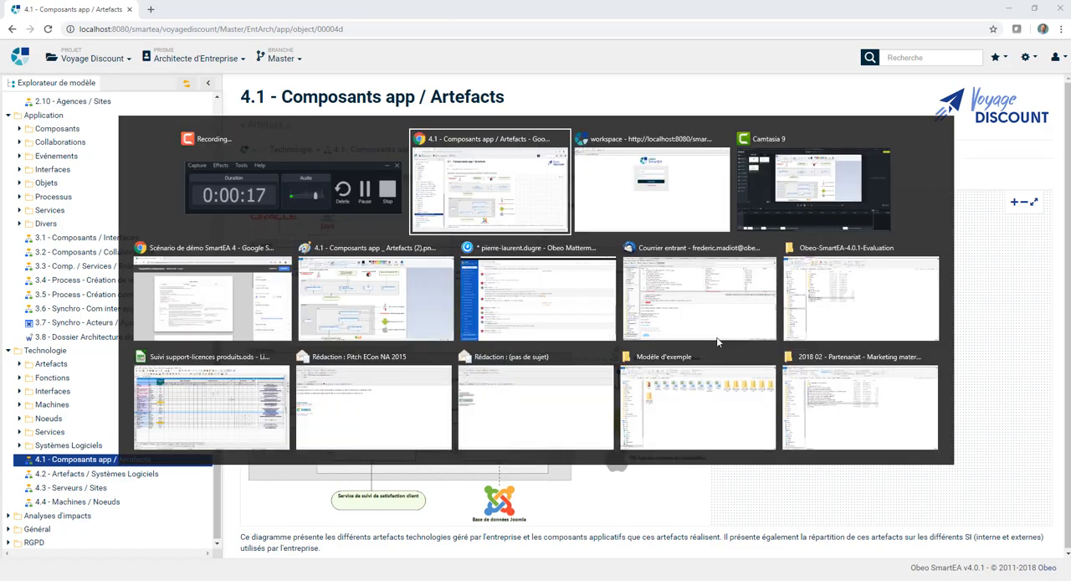
pyautogui.hotkey('alt', 'Tab')
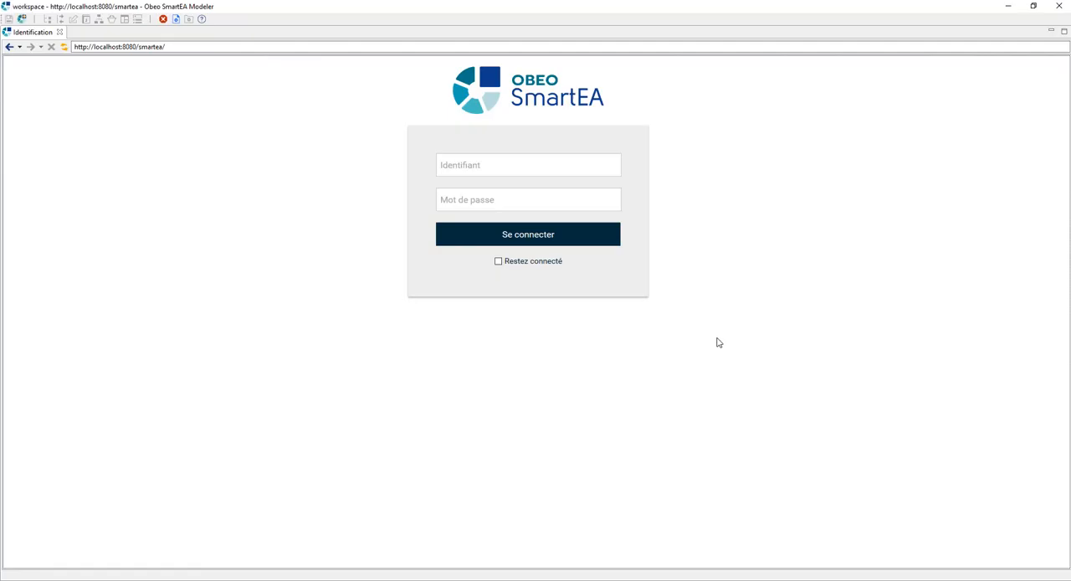
pyautogui.click(534, 170)
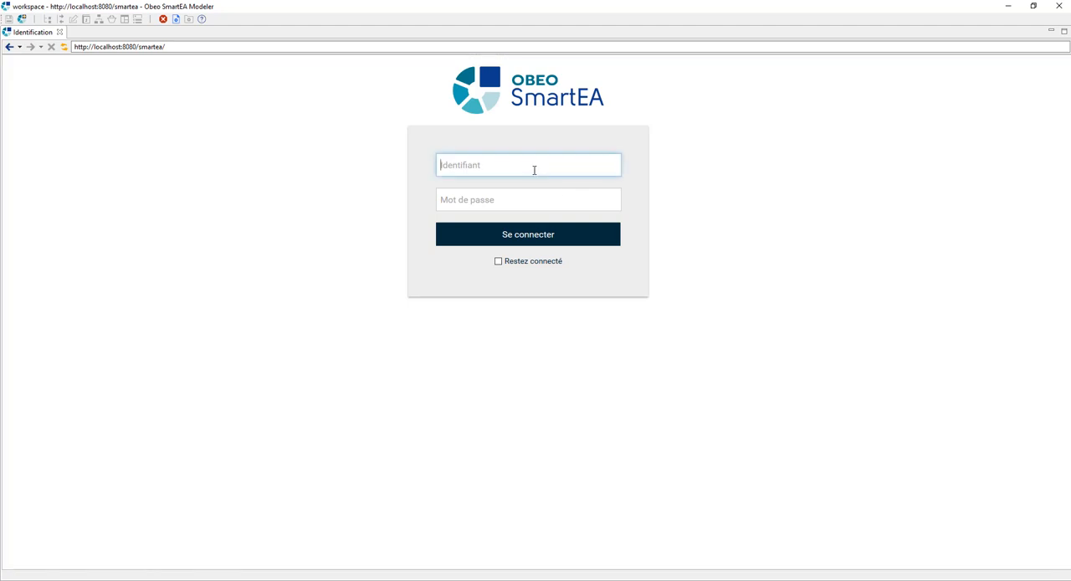
pyautogui.press('Tab')
pyautogui.write('***')
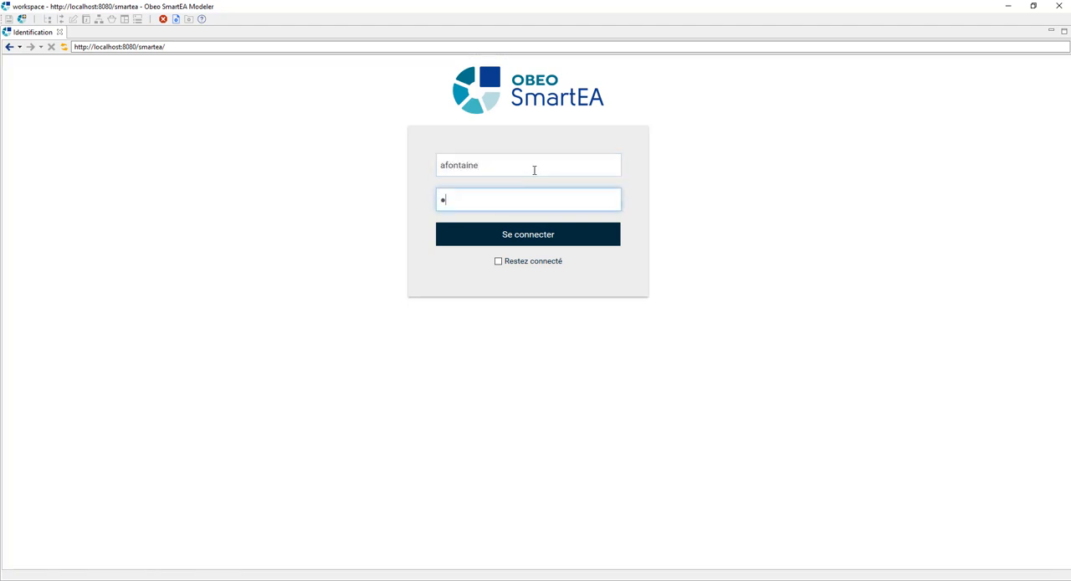
pyautogui.click(542, 240)
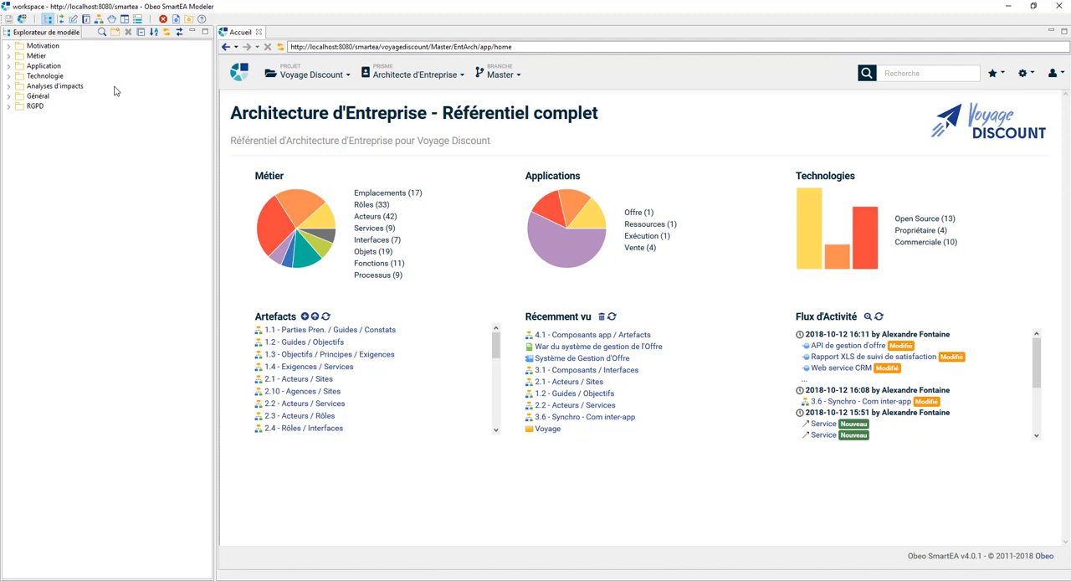
# Step: Open the 4.2 - Artefacts / Systèmes Logiciels diagram under Technologie and bring the VM Commerciale et Financière node into view
pyautogui.click(8, 76)
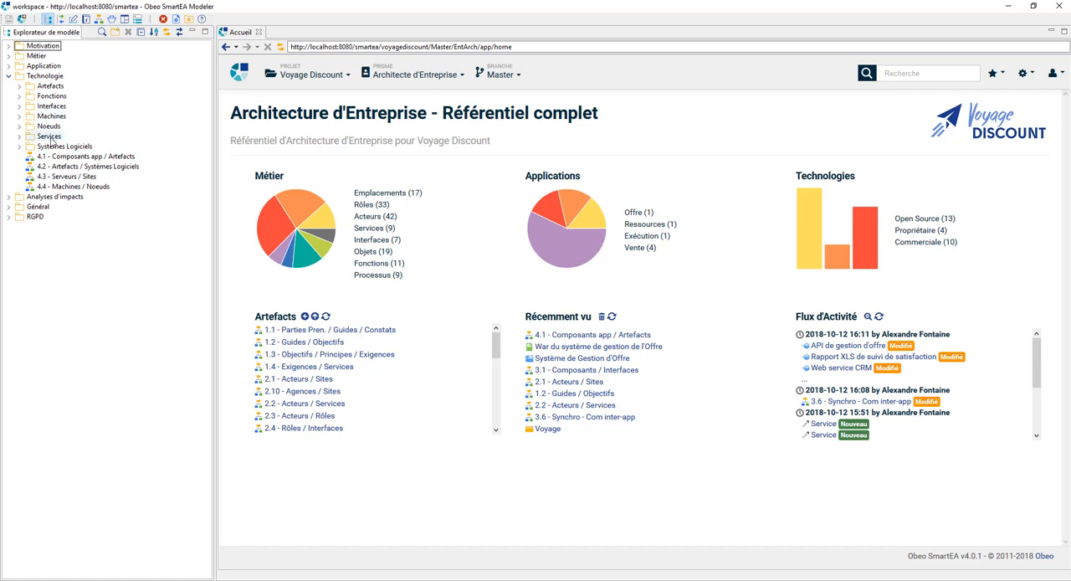
pyautogui.doubleClick(81, 169)
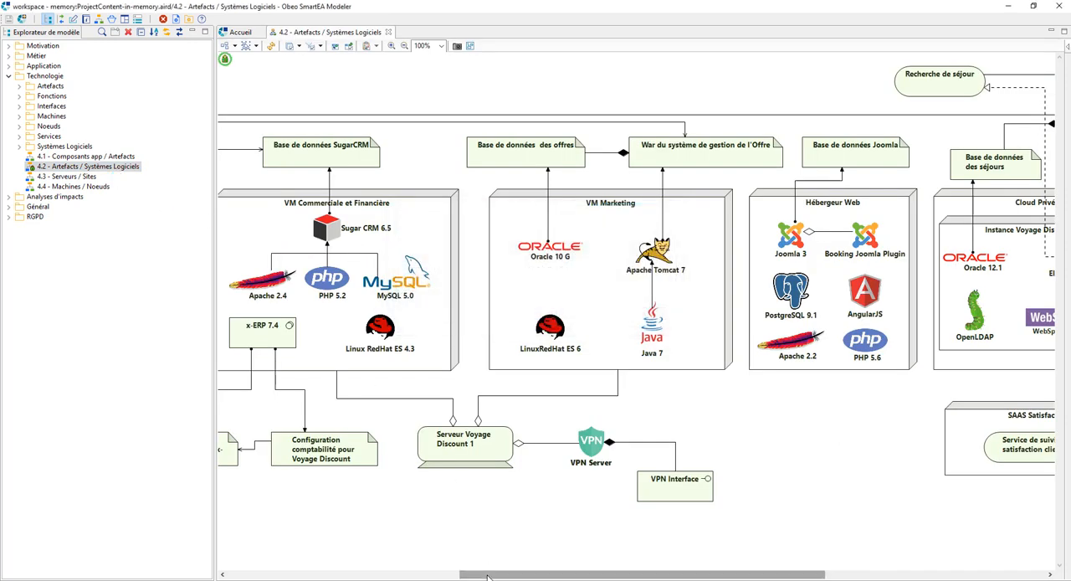
pyautogui.moveTo(489, 576); pyautogui.dragTo(361, 576)
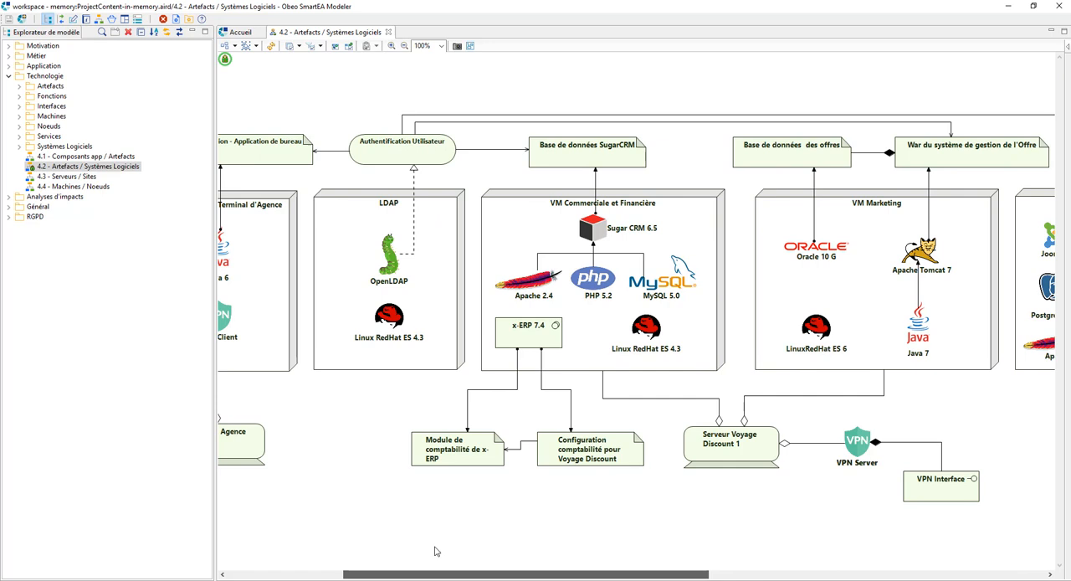
# Step: Rename the x-ERP system software inside the VM Commerciale et Financière node as x-ERP 8.0
pyautogui.click(539, 341)
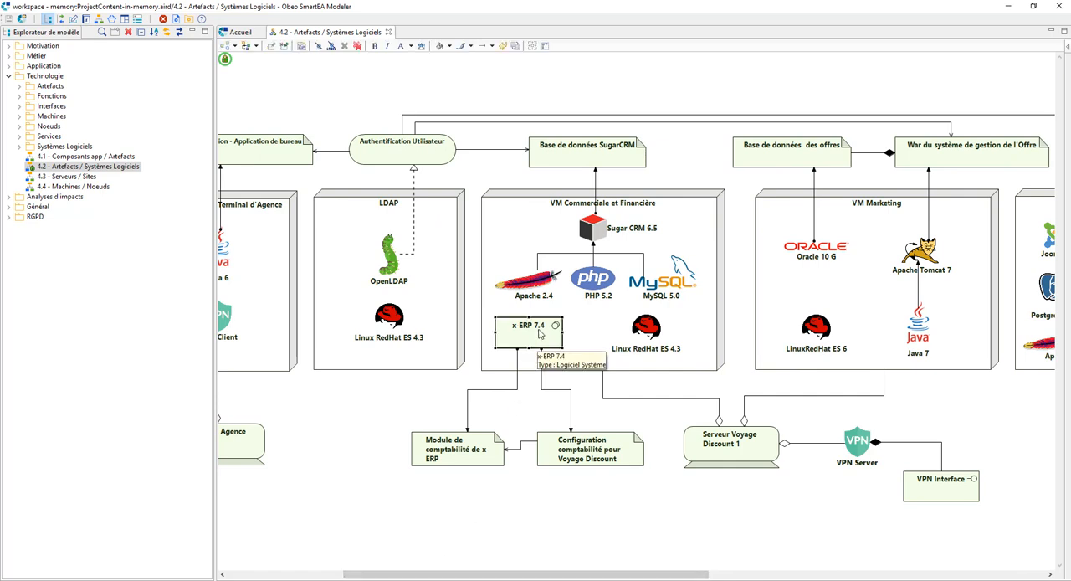
pyautogui.press('F2')
pyautogui.moveTo(536, 327); pyautogui.dragTo(546, 328)
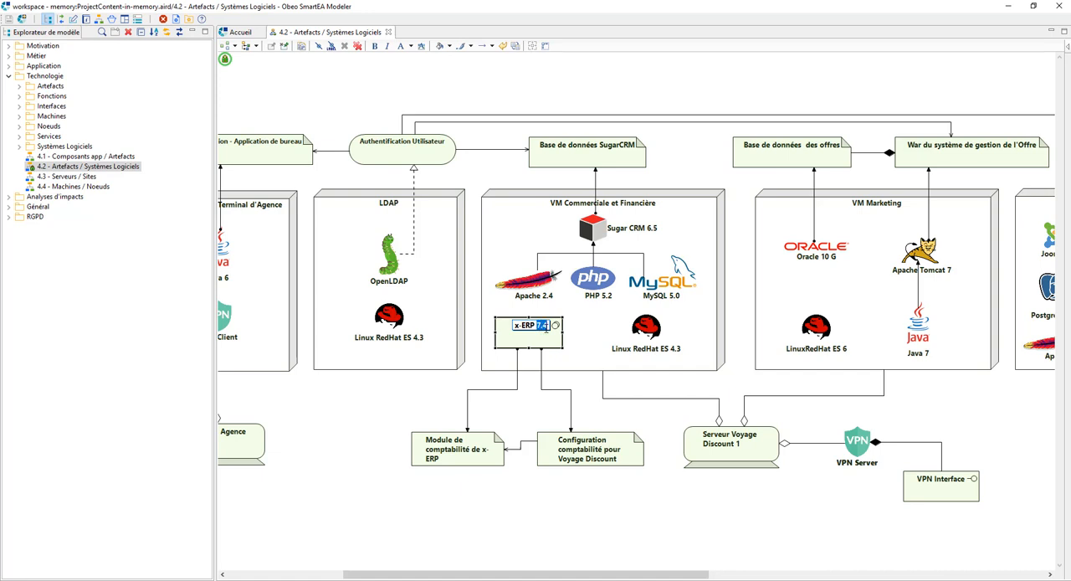
pyautogui.write('8.0')
pyautogui.click(586, 343)
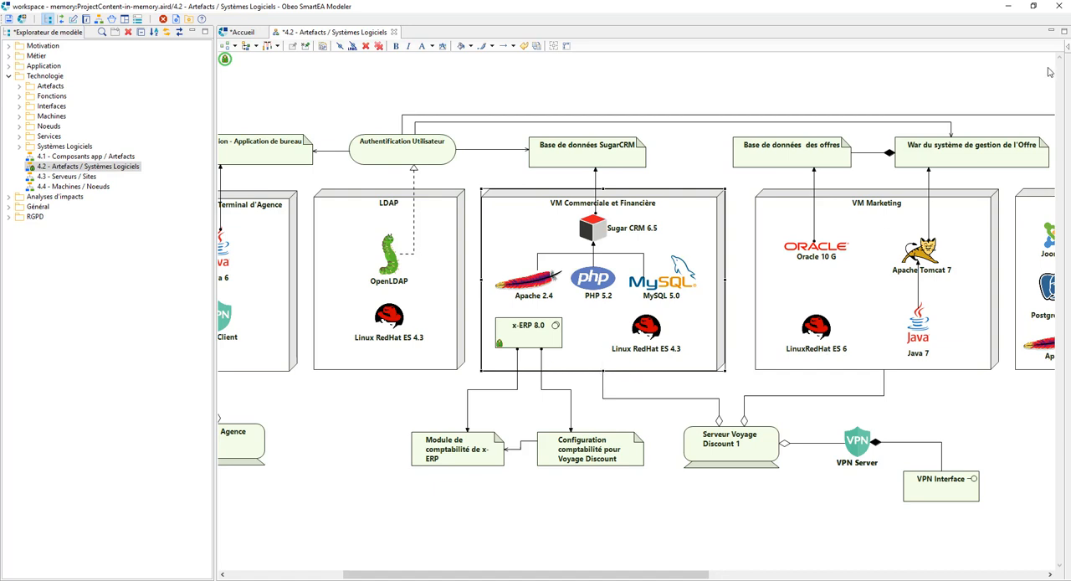
# Step: Add a Technologie node named ERP Saas in the empty area below the Configuration comptabilité pour Voyage Discount artifact
pyautogui.click(1065, 47)
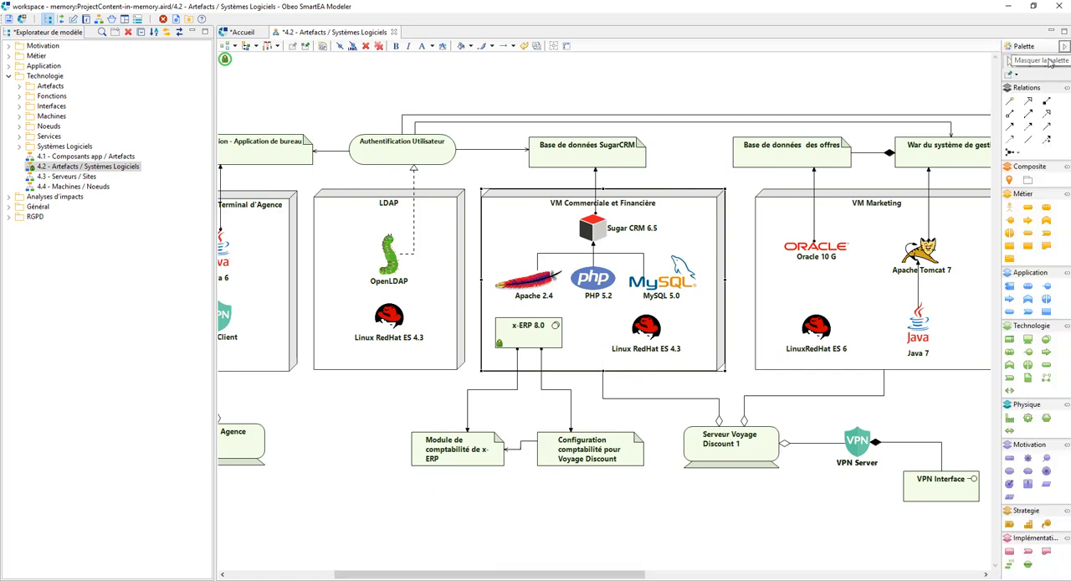
pyautogui.click(1009, 342)
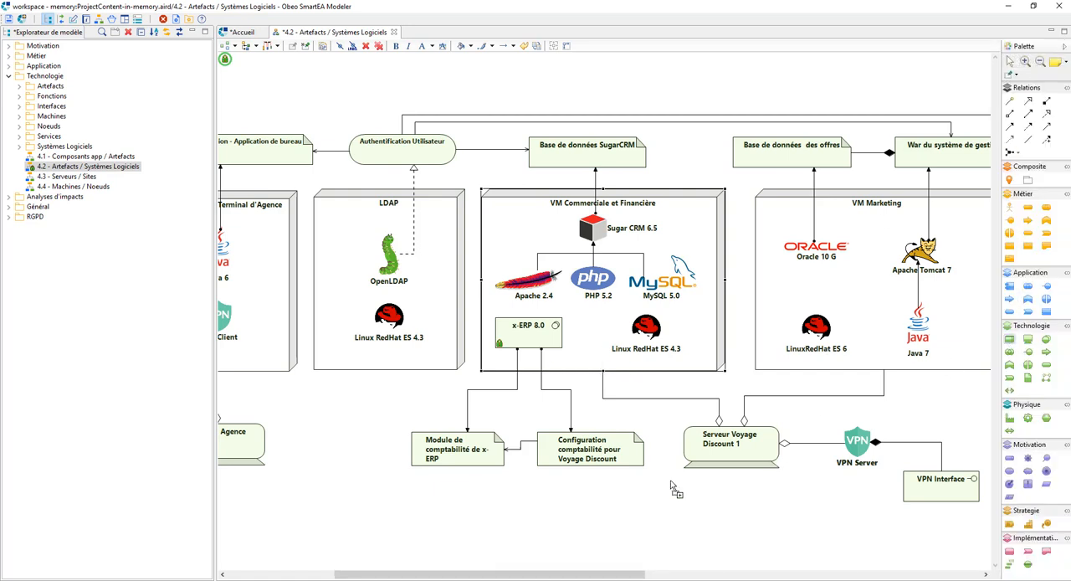
pyautogui.moveTo(492, 491); pyautogui.dragTo(685, 556)
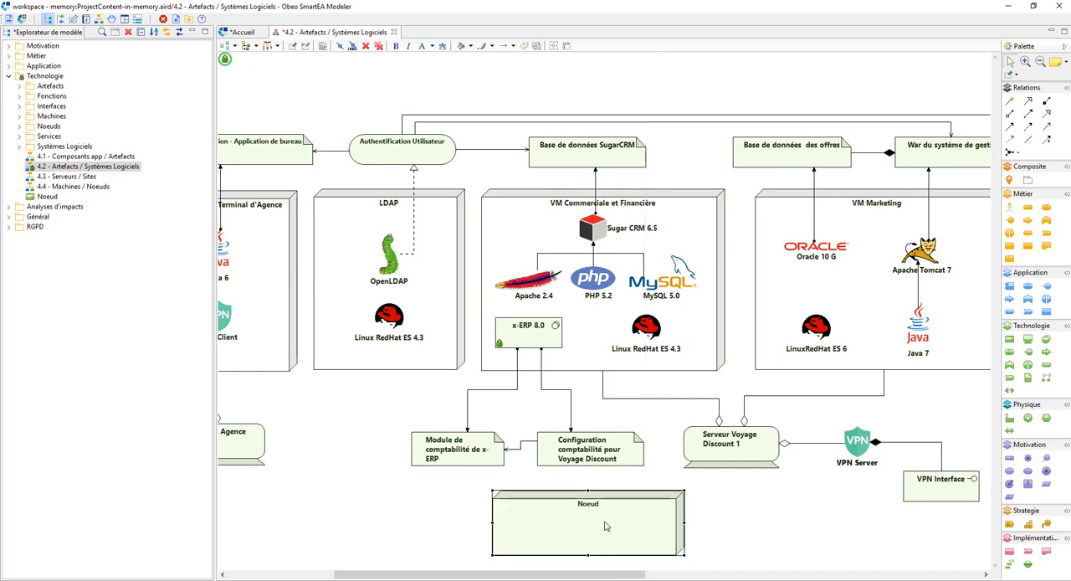
pyautogui.write('ERP')
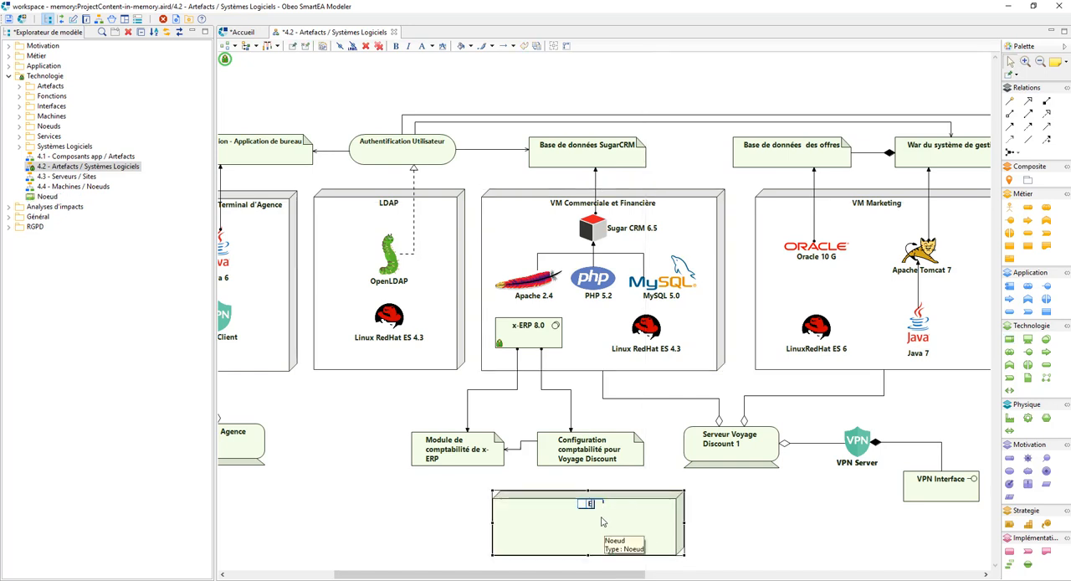
pyautogui.write(' Saas')
pyautogui.click(716, 509)
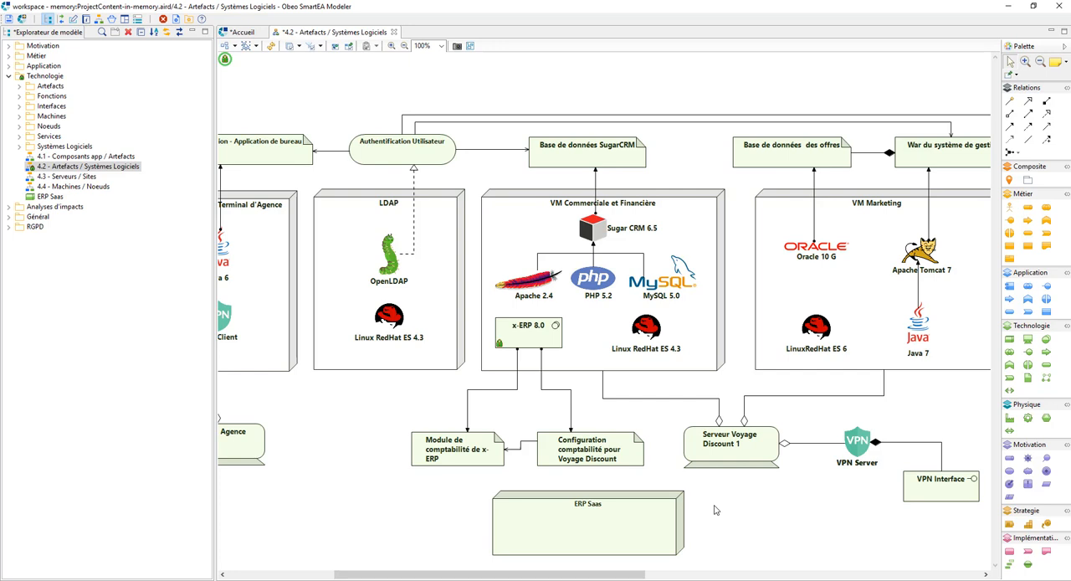
# Step: Move x-ERP 8.0 from VM Commerciale et Financière into the ERP Saas node, creating a Relation d'Affectation between them
pyautogui.click(550, 336)
pyautogui.moveTo(561, 344); pyautogui.dragTo(599, 534)
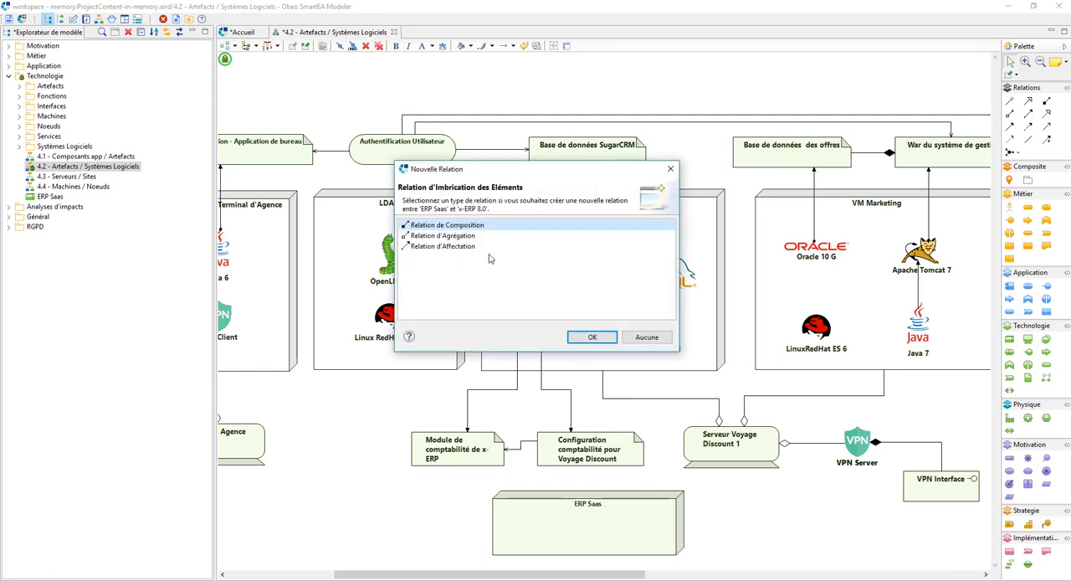
pyautogui.click(457, 246)
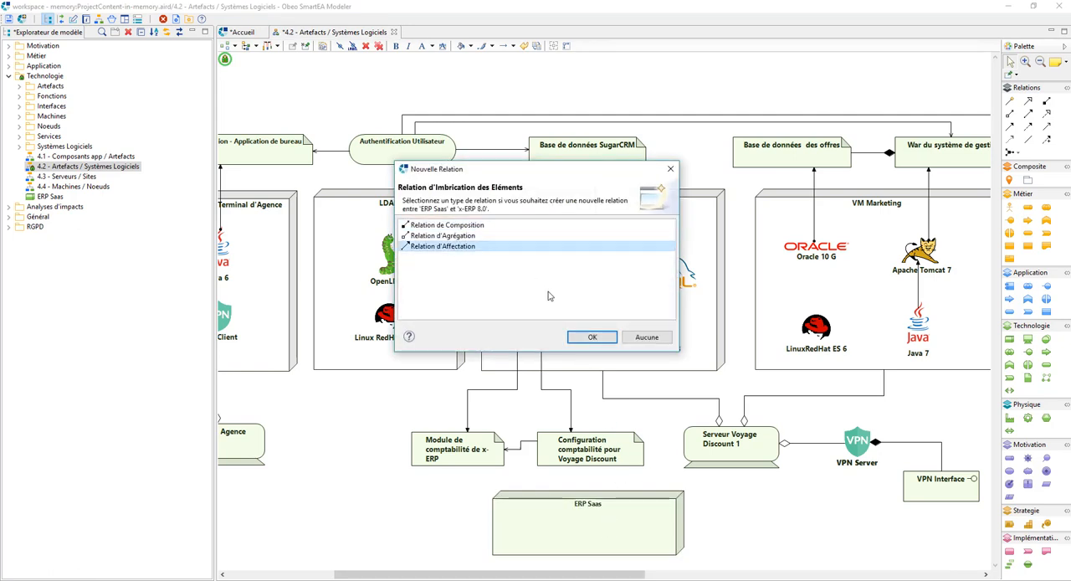
pyautogui.click(591, 338)
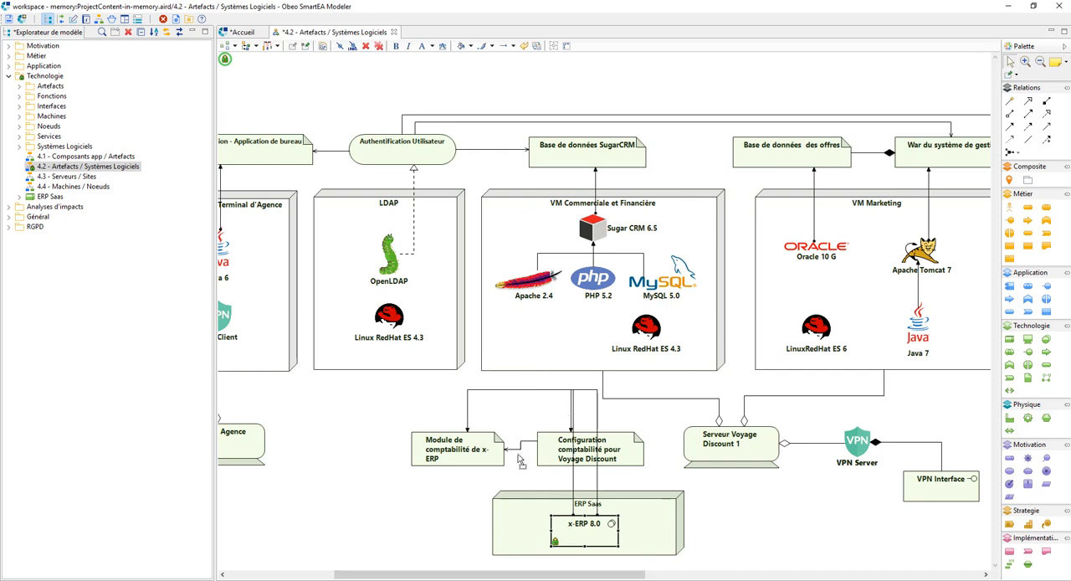
# Step: Reroute the two links from x-ERP 8.0 so they run directly to the Module de comptabilité and Configuration comptabilité artifacts
pyautogui.click(581, 390)
pyautogui.moveTo(586, 449); pyautogui.dragTo(557, 534)
pyautogui.moveTo(538, 390); pyautogui.dragTo(520, 540)
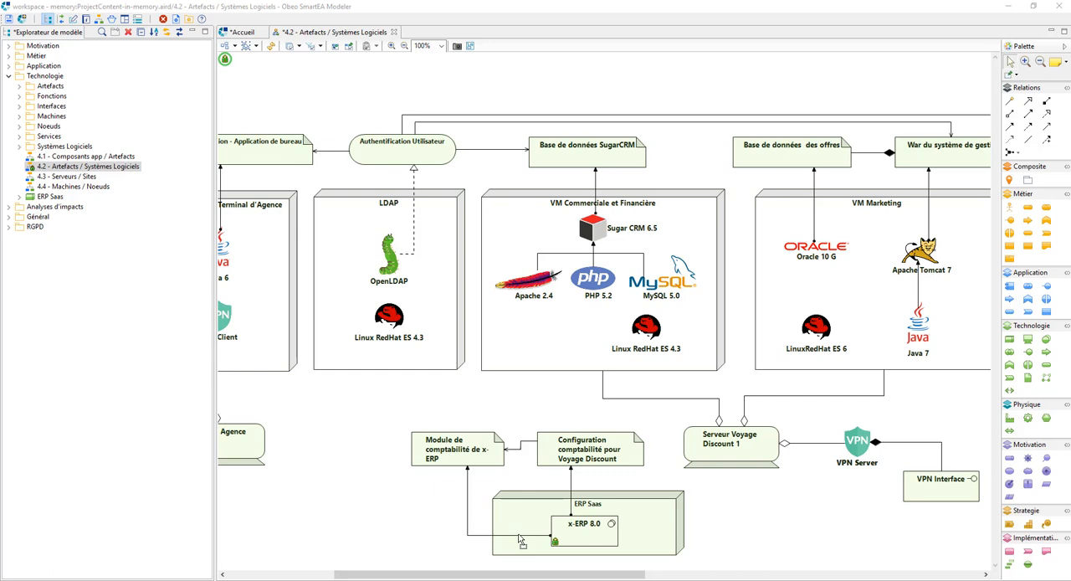
# Step: Display the key/value properties of x-ERP 8.0 in an enlarged properties view
pyautogui.click(73, 19)
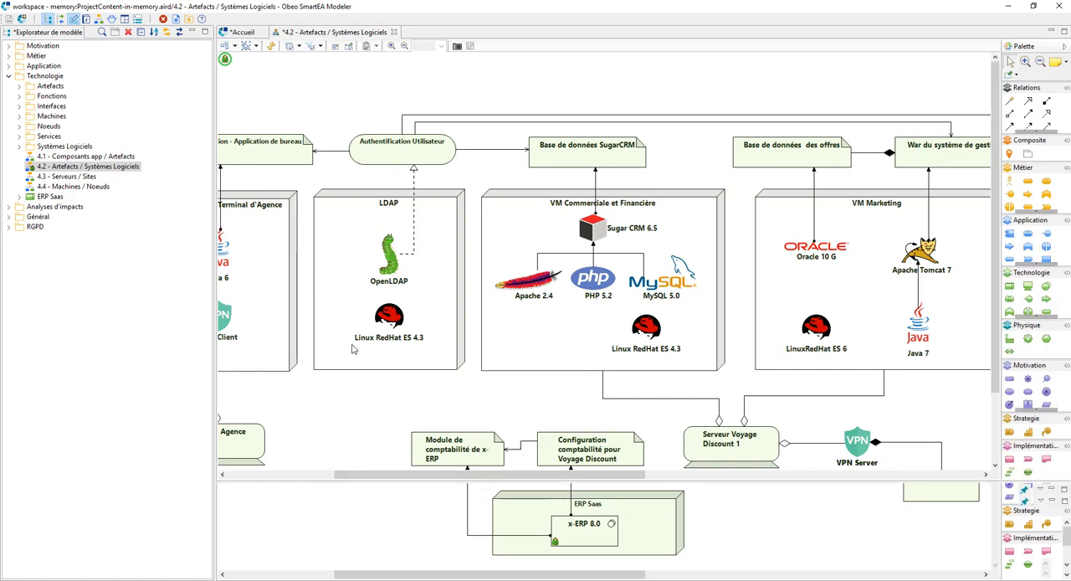
pyautogui.click(998, 426)
pyautogui.click(599, 455)
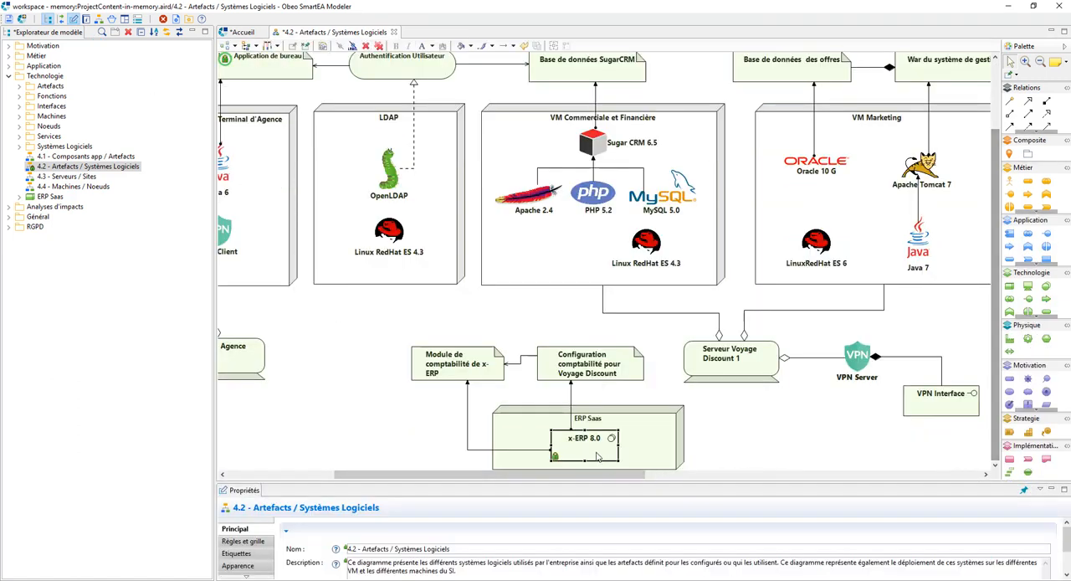
pyautogui.moveTo(448, 483); pyautogui.dragTo(457, 440)
pyautogui.click(237, 510)
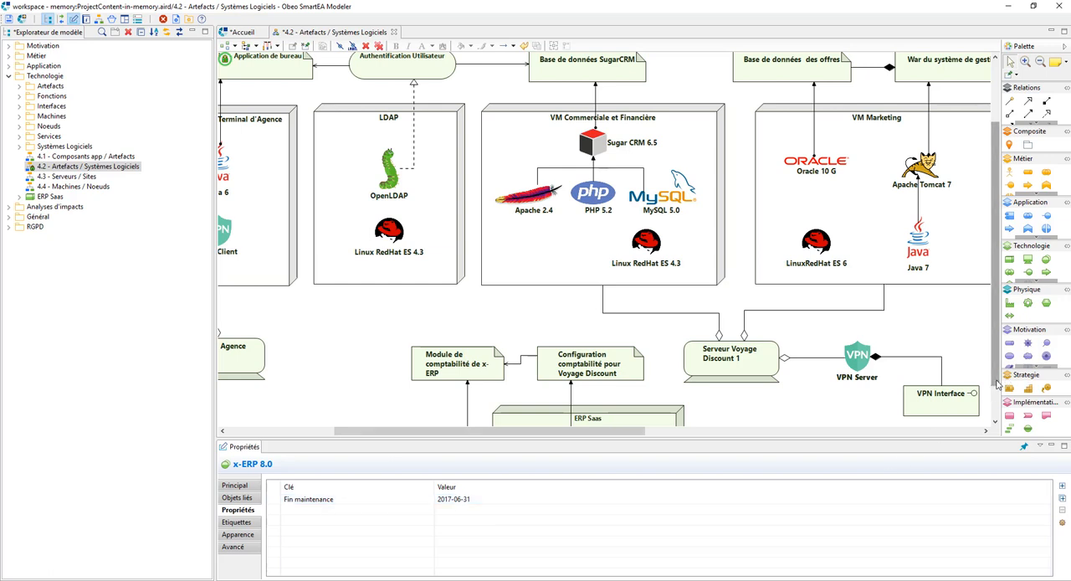
# Step: Change the x-ERP 8.0 maintenance property's key to Fin souscription and its value to 2019-12-31, and save the model
pyautogui.moveTo(994, 384); pyautogui.dragTo(993, 415)
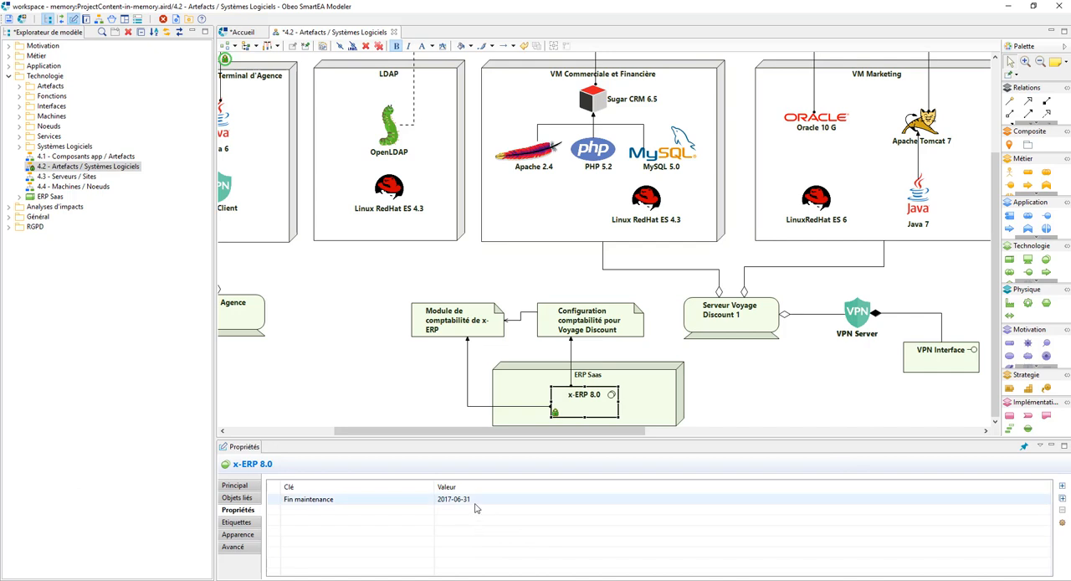
pyautogui.click(350, 501)
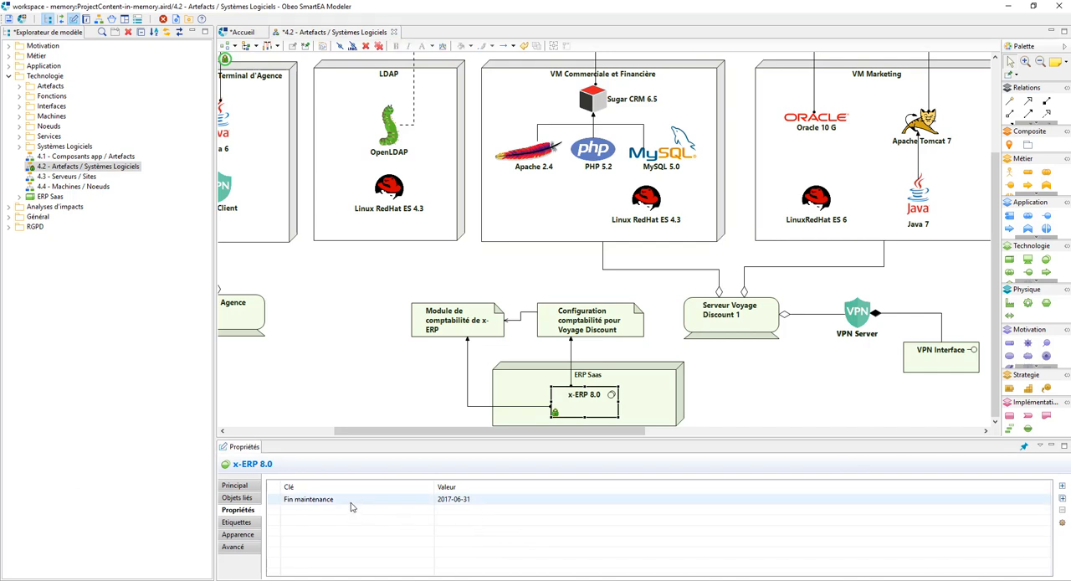
pyautogui.click(351, 500)
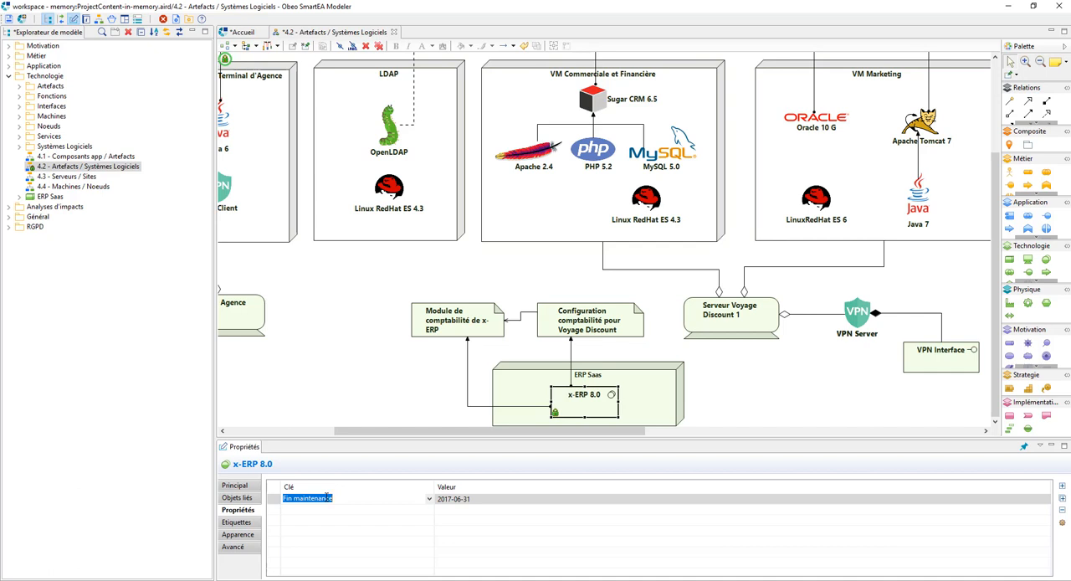
pyautogui.write('Fin souscription')
pyautogui.click(451, 498)
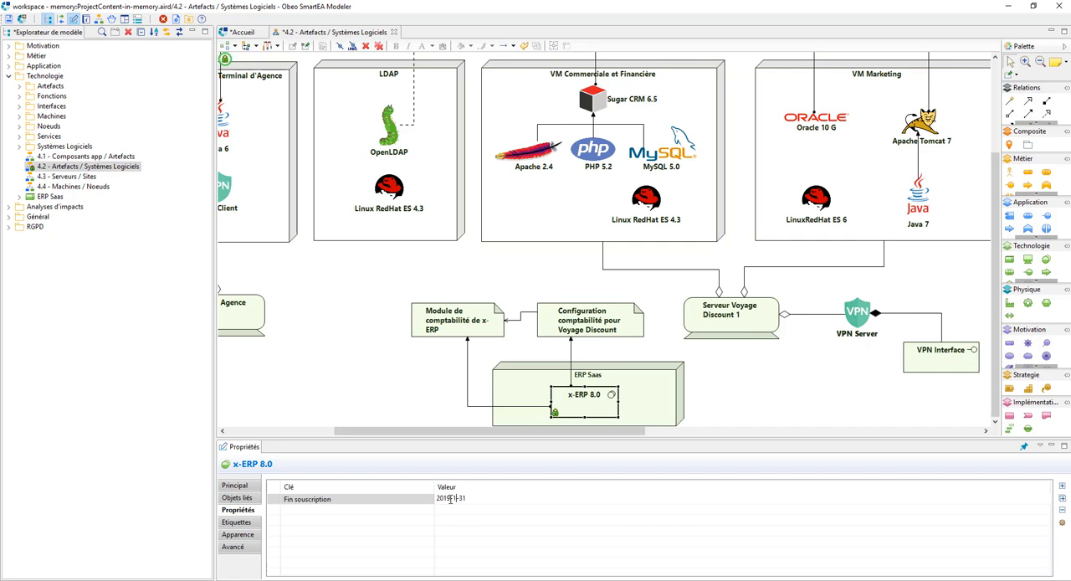
pyautogui.click(467, 520)
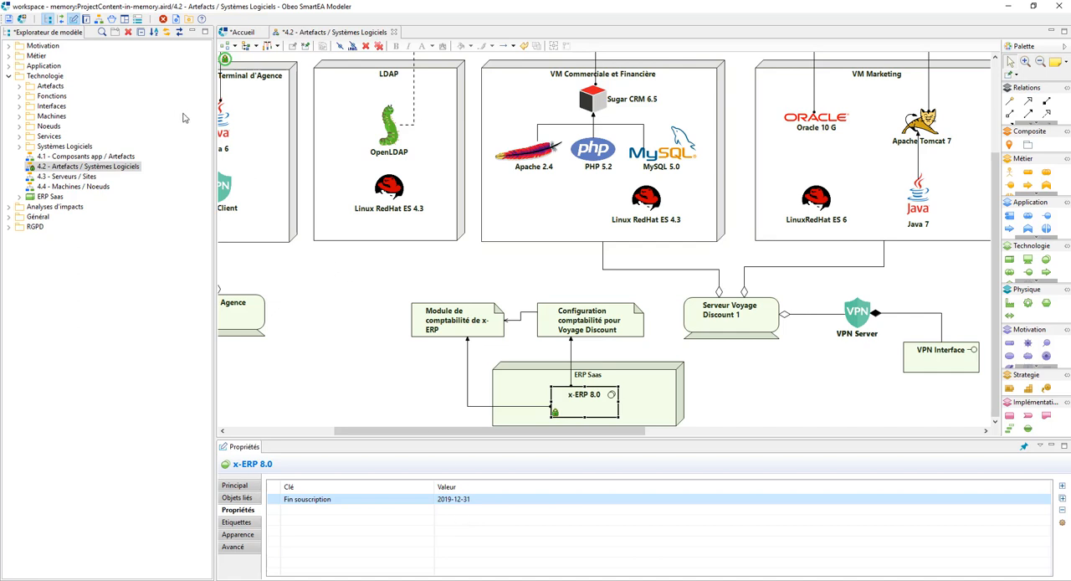
pyautogui.click(346, 295)
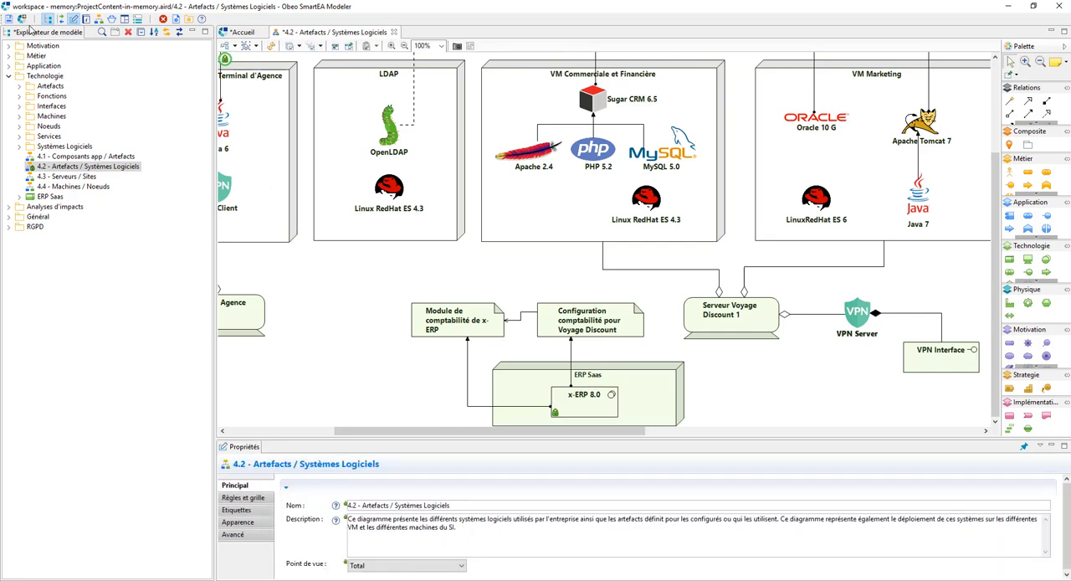
pyautogui.hotkey('ctrl', 's')
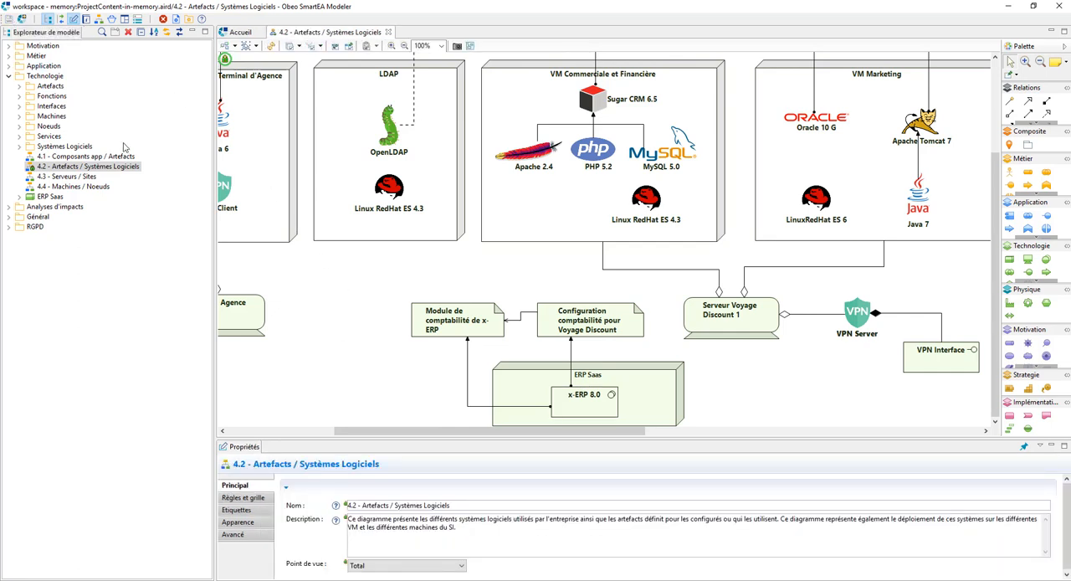
# Step: Switch to the web portal in Chrome, view diagram 4.2 - Artefacts / Systèmes Logiciels, and open the x-ERP 8.0 page from it
pyautogui.hotkey('alt', 'Tab')
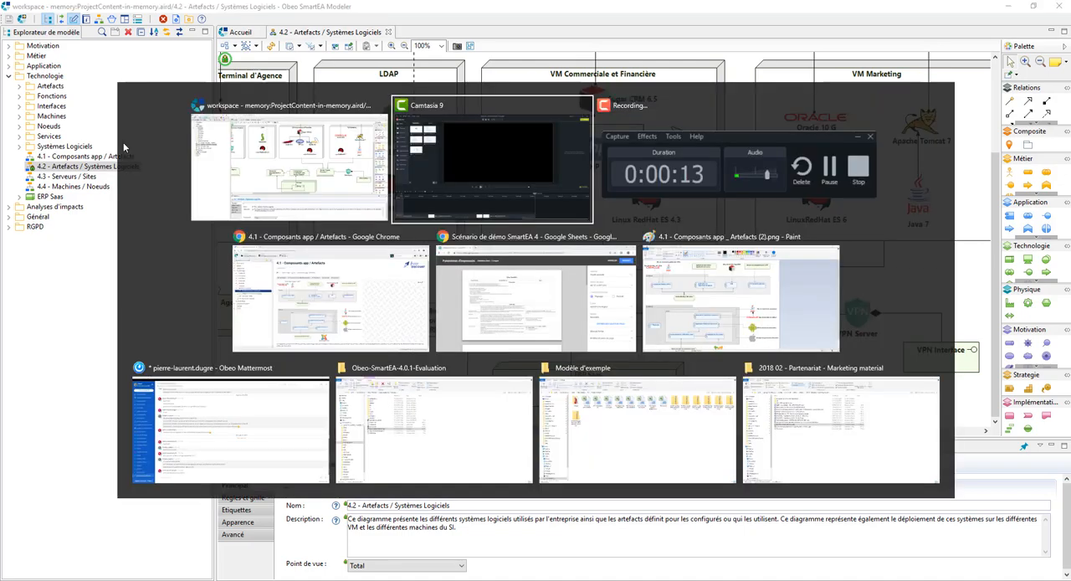
pyautogui.hotkey('alt', 'Tab')
pyautogui.hotkey('alt', 'Tab')
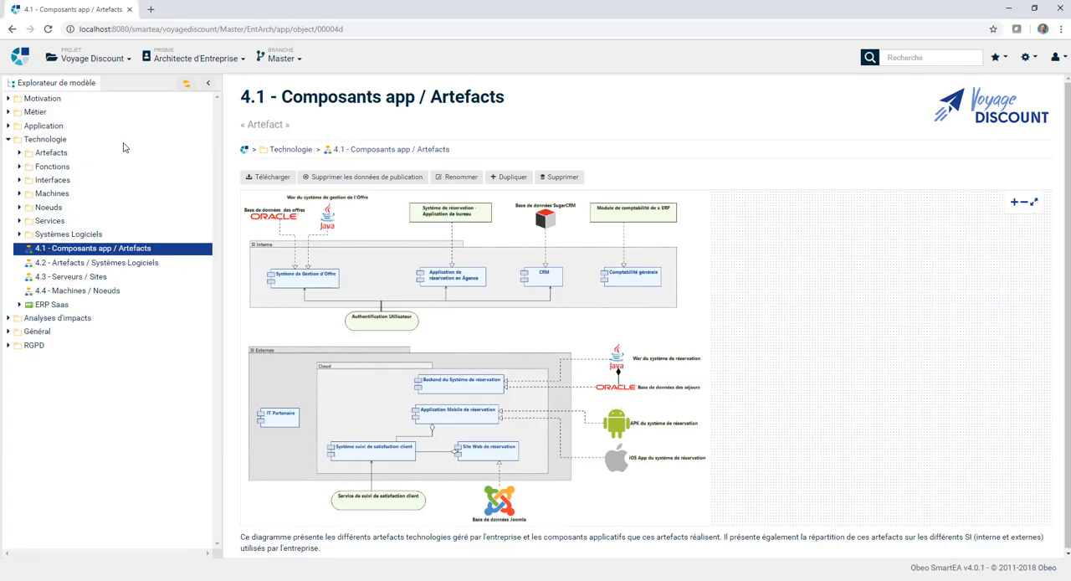
pyautogui.click(116, 264)
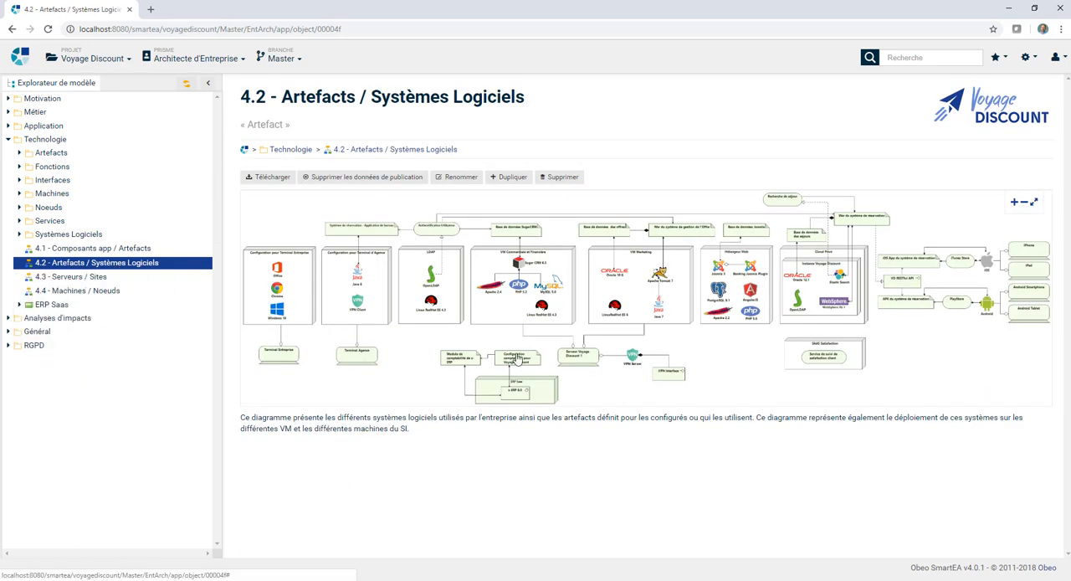
pyautogui.scroll(2, 524, 352)
pyautogui.scroll(1, 525, 352)
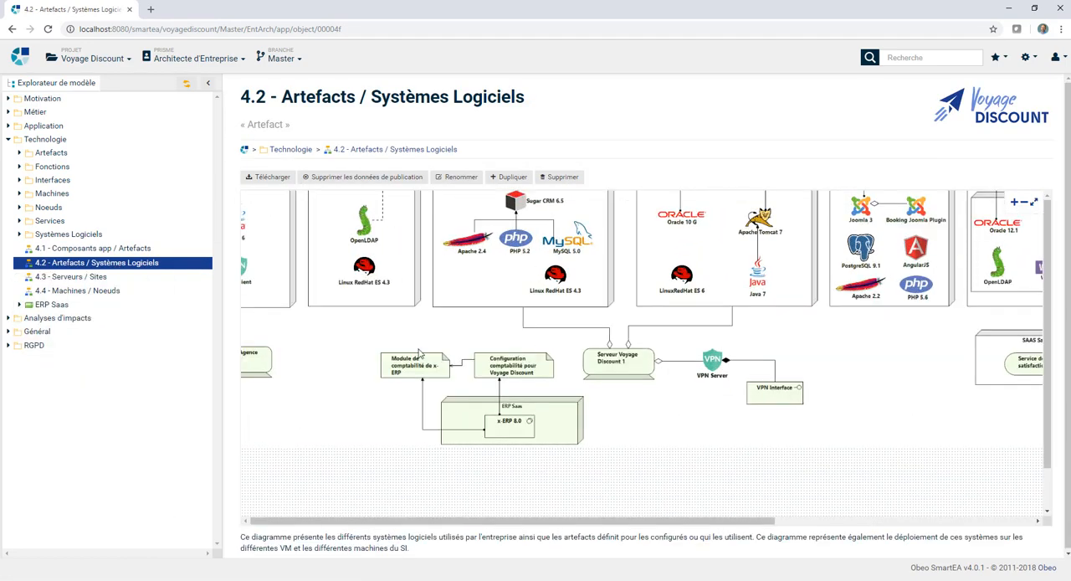
pyautogui.click(501, 435)
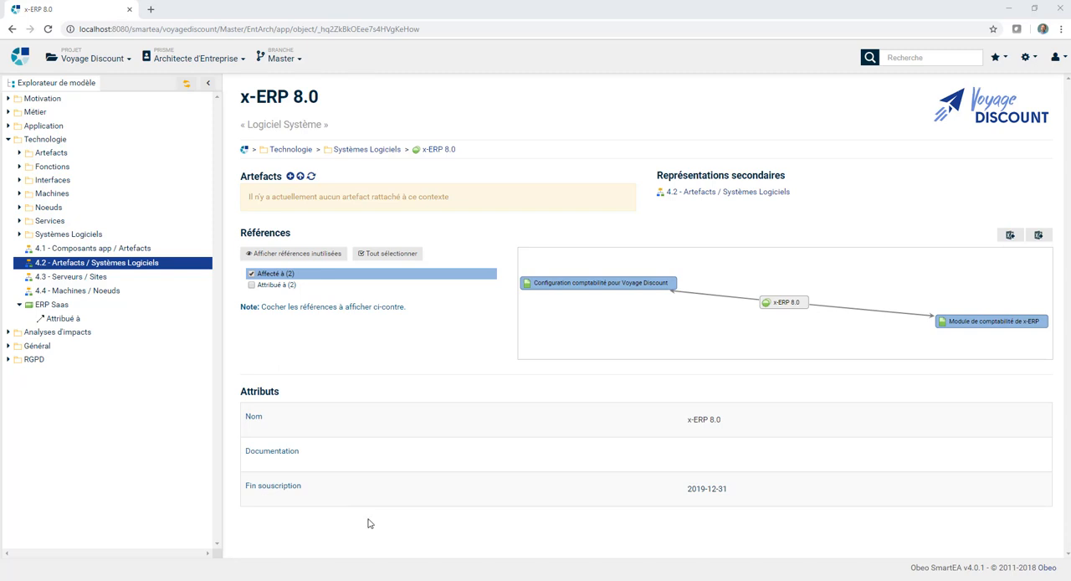
# Step: Switch to Excel and review the Requirement and RealizationRelationship sheets of Exigences.xls
pyautogui.click(465, 579)
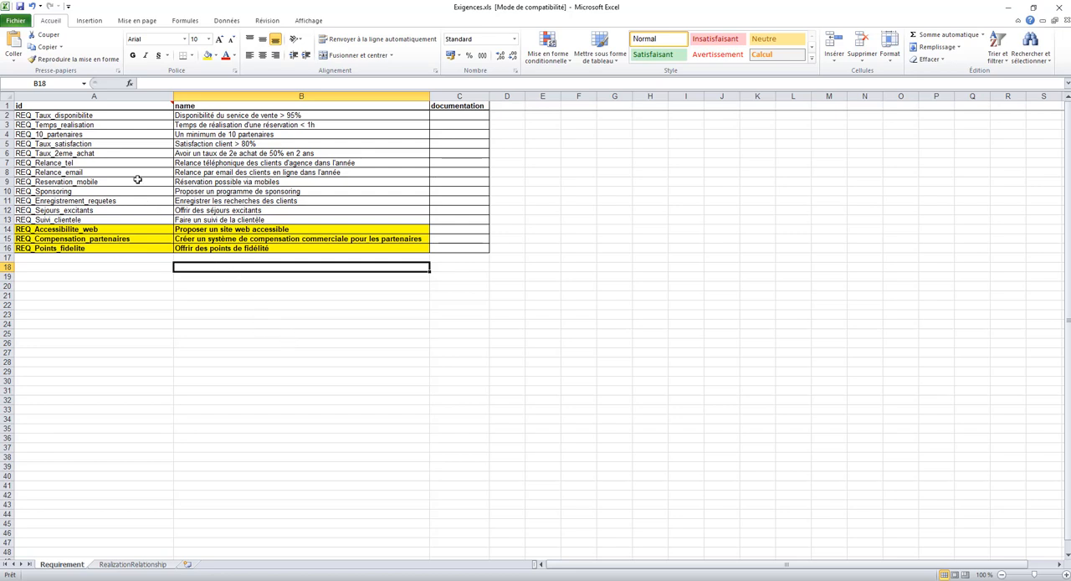
pyautogui.click(121, 564)
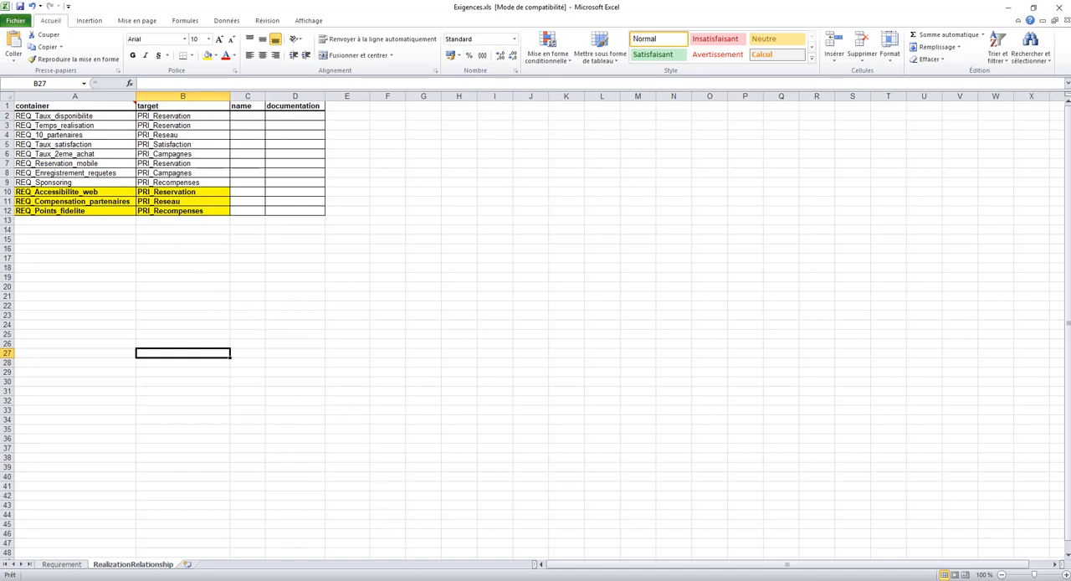
# Step: Switch to the SmartEA Modeler and open the page of the Exigences folder under Motivation
pyautogui.click(430, 535)
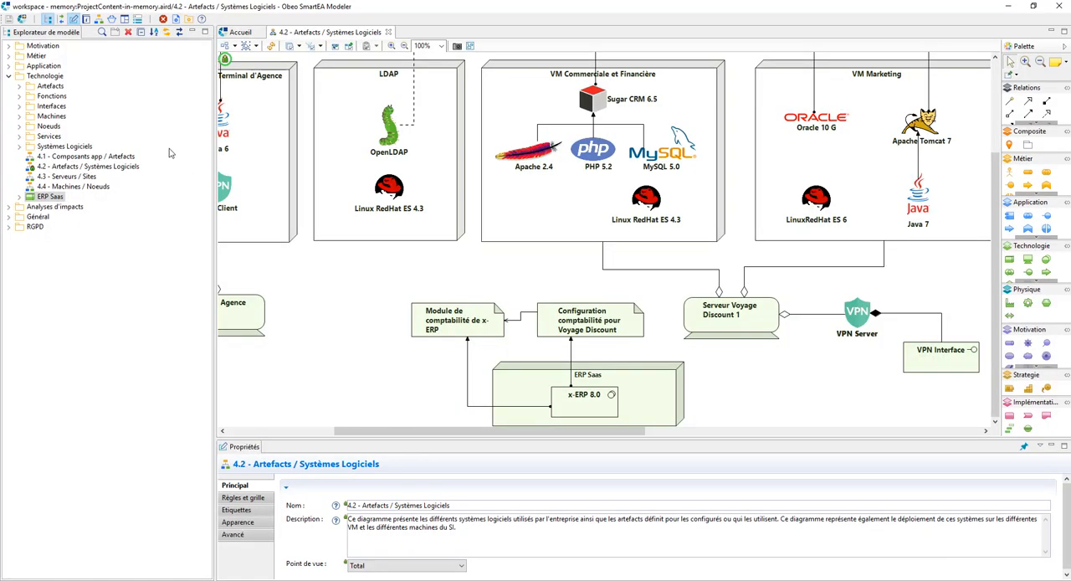
pyautogui.click(10, 47)
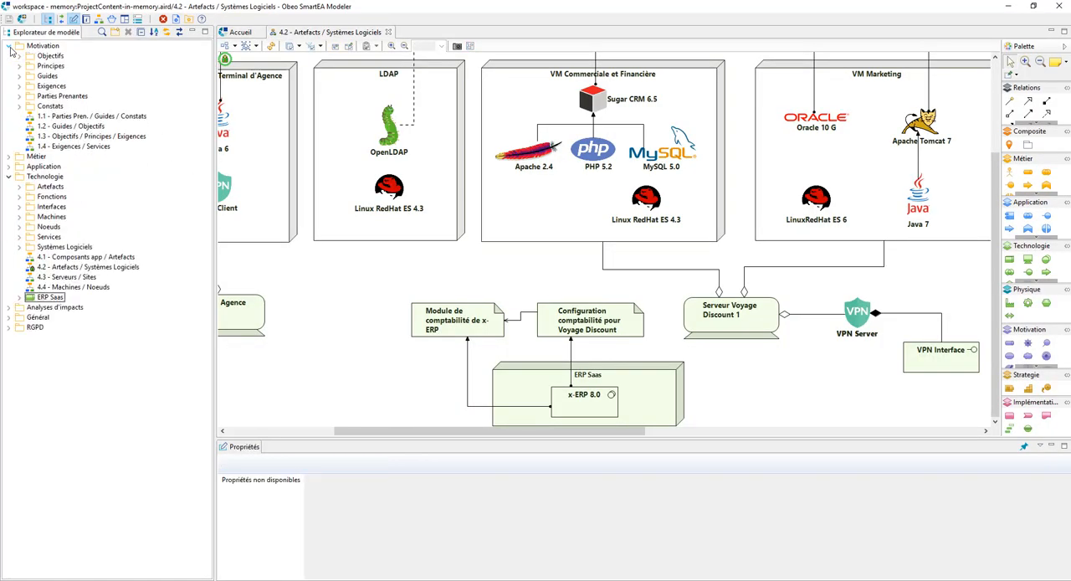
pyautogui.doubleClick(41, 87)
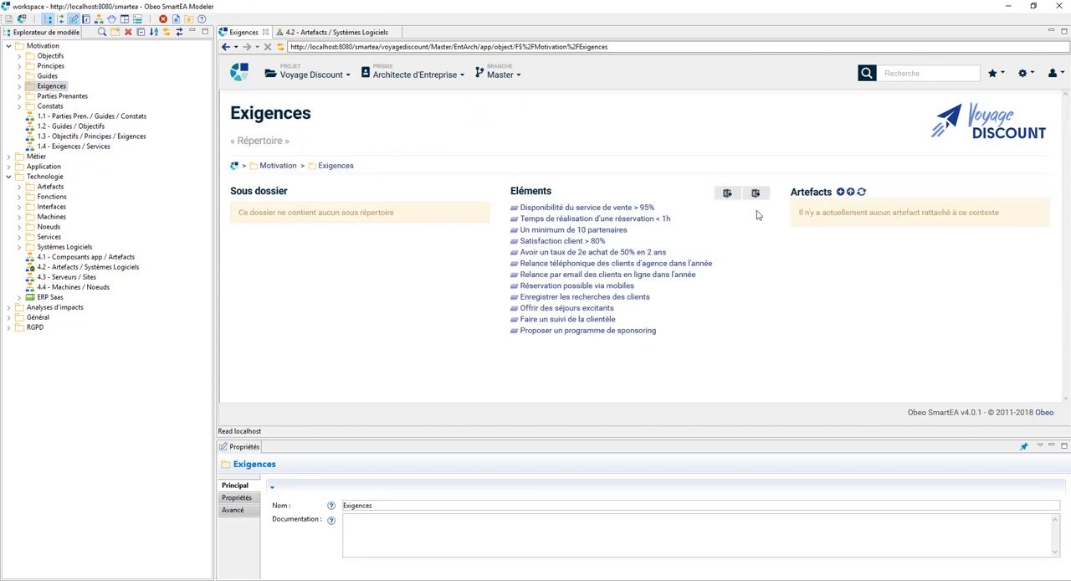
# Step: Import the content of the Excel file Exigences.xls into the Exigences folder
pyautogui.click(756, 194)
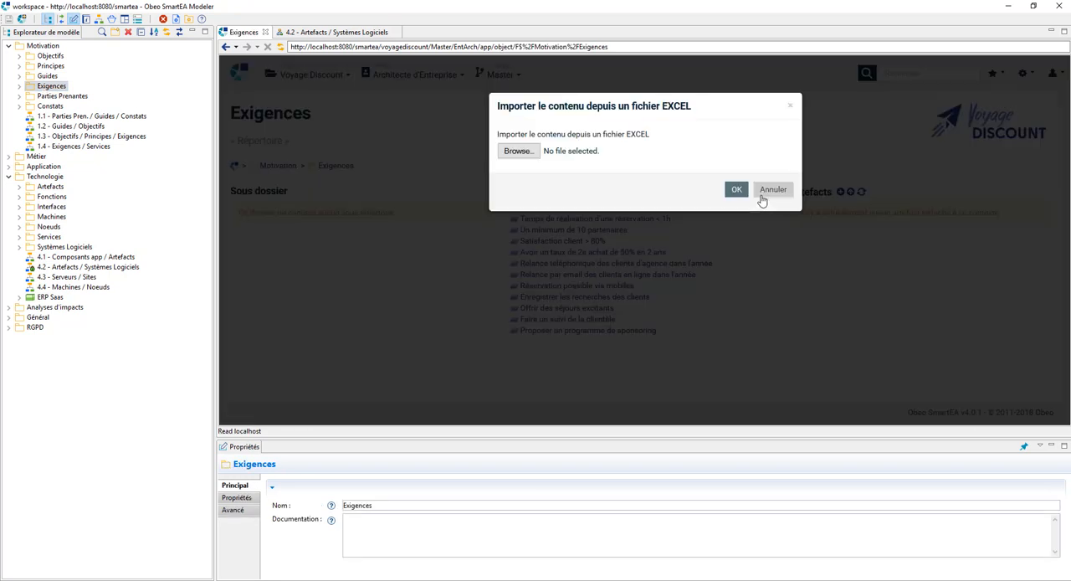
pyautogui.click(527, 162)
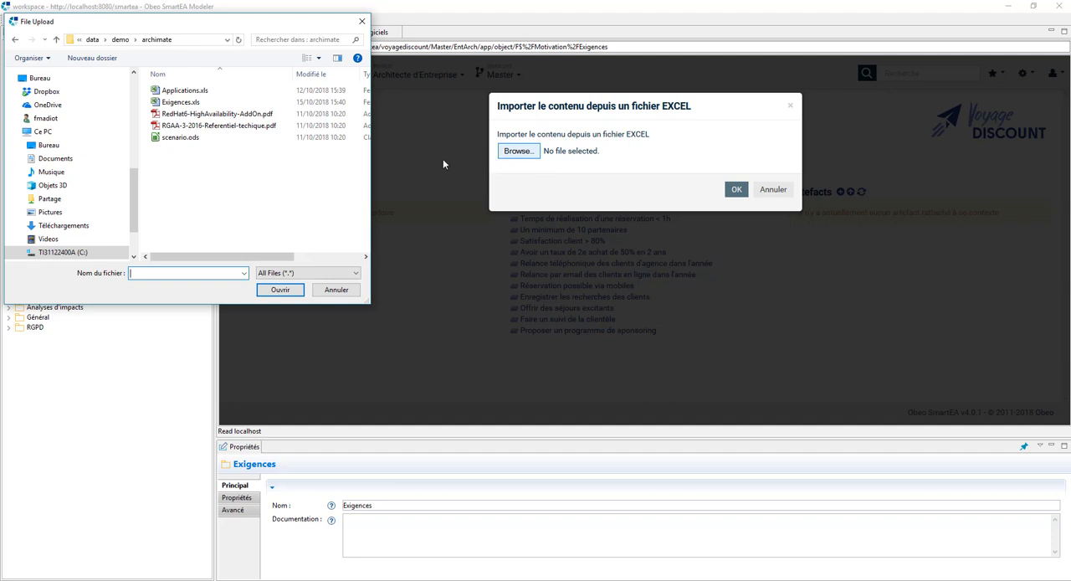
pyautogui.click(198, 104)
pyautogui.click(280, 289)
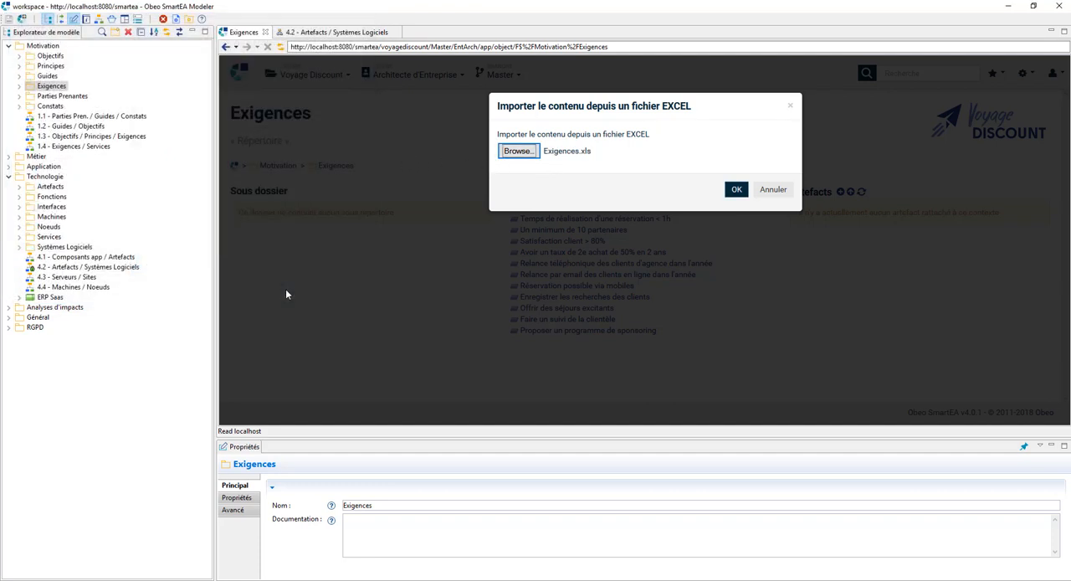
pyautogui.click(736, 189)
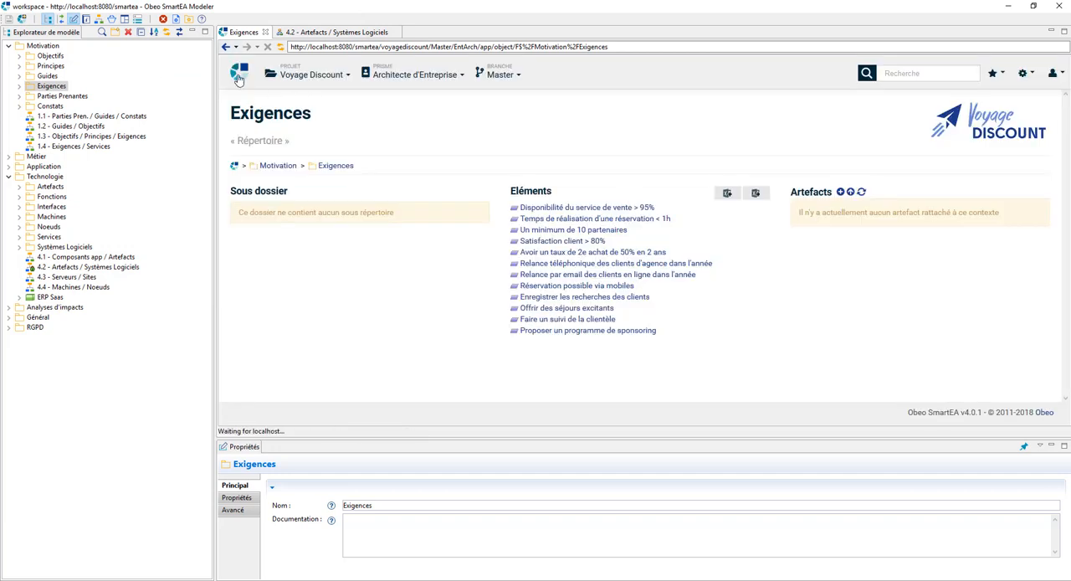
# Step: Check the imported requirements on the home page and in the Exigences folder, comparing them with the RealizationRelationship sheet in Excel
pyautogui.click(238, 73)
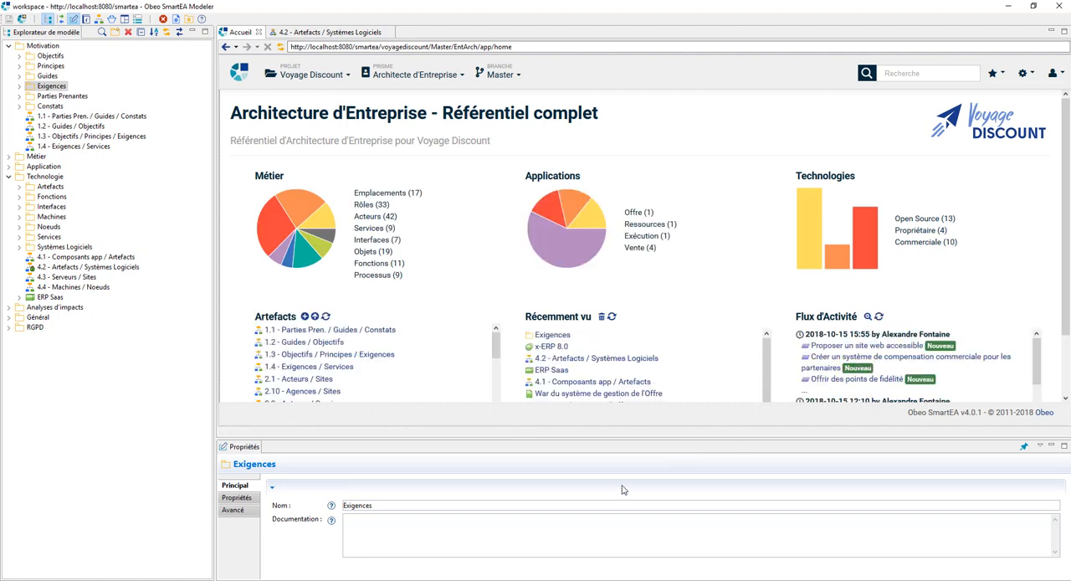
pyautogui.hotkey('alt', 'Tab')
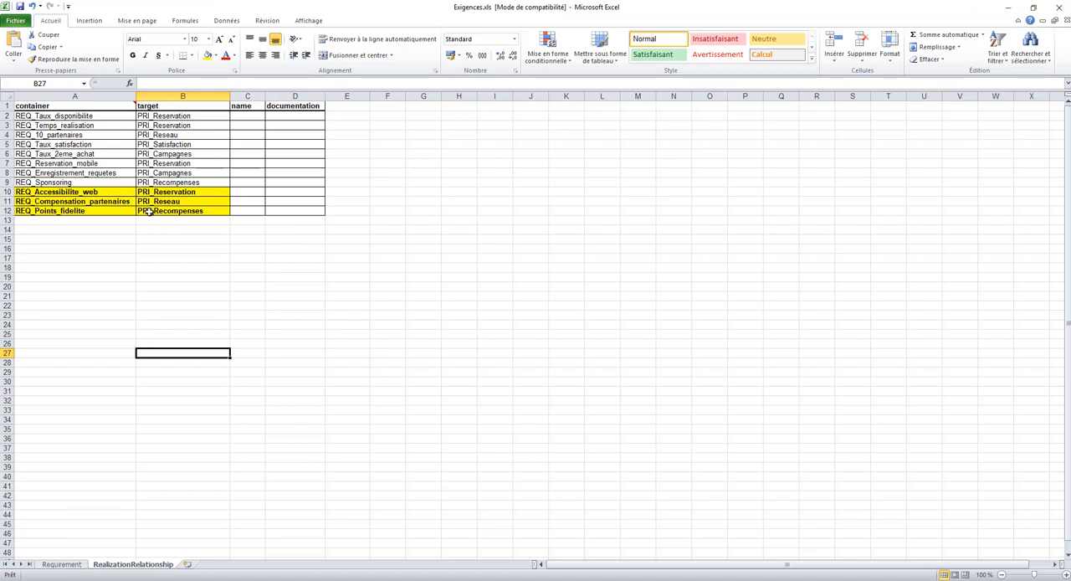
pyautogui.hotkey('alt', 'Tab')
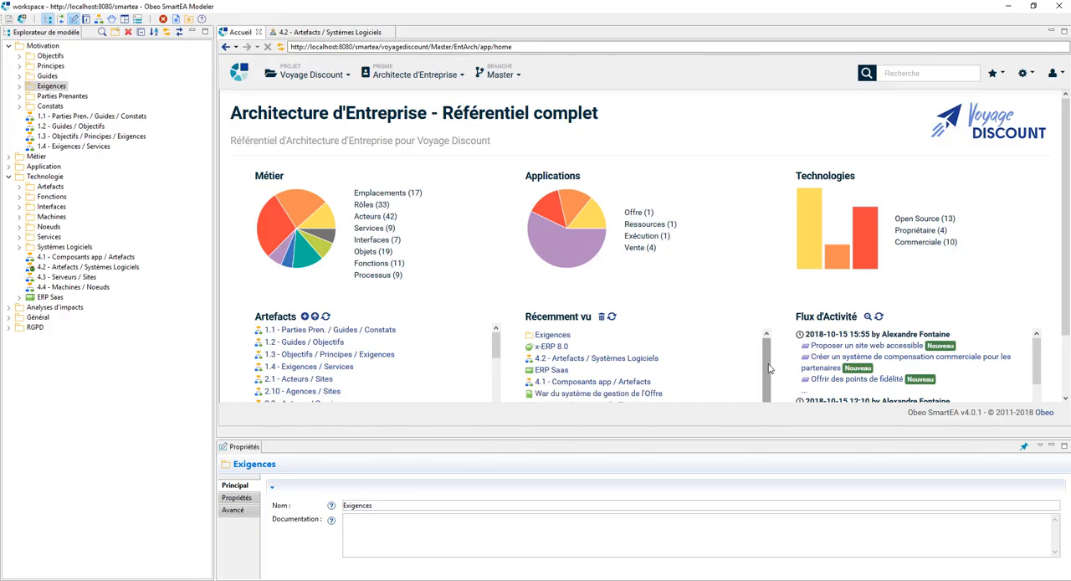
pyautogui.click(19, 87)
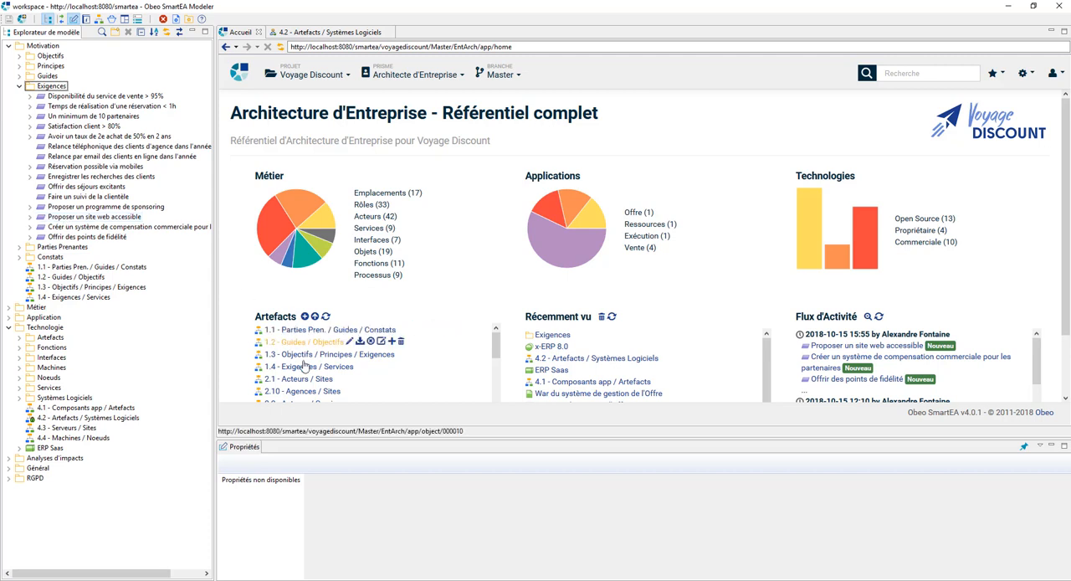
# Step: Open diagram 1.3 - Objectifs / Principes / Exigences for editing and add the three newly imported requirements from the model explorer to it
pyautogui.click(400, 353)
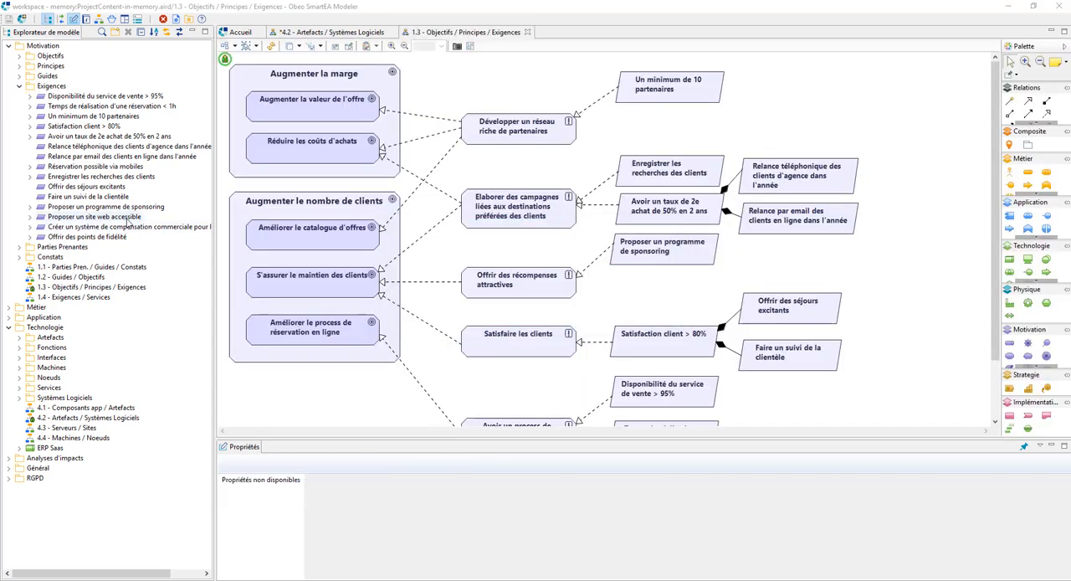
pyautogui.click(122, 219)
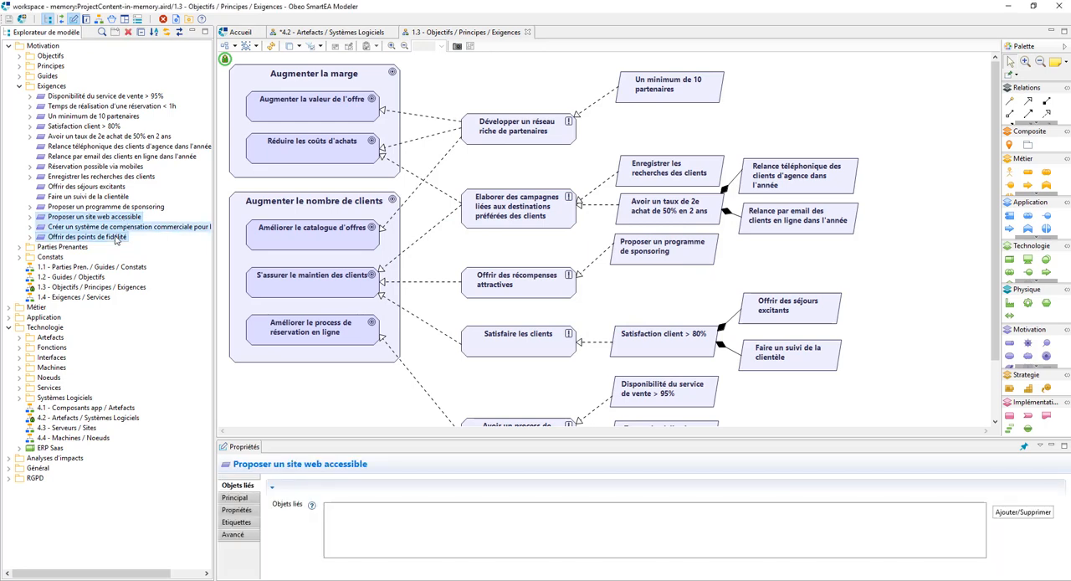
pyautogui.moveTo(115, 227); pyautogui.dragTo(844, 98)
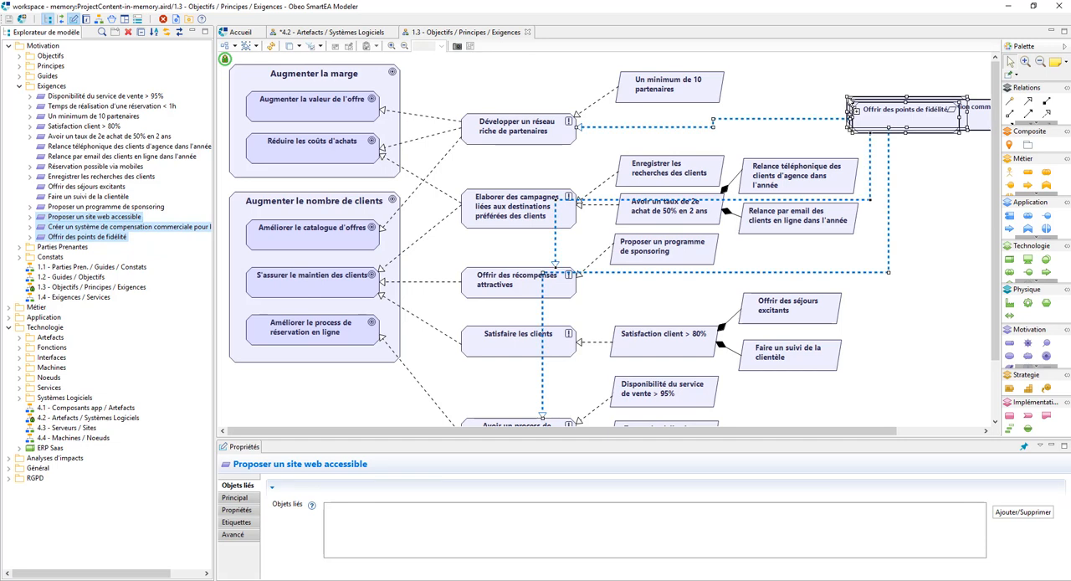
pyautogui.click(911, 194)
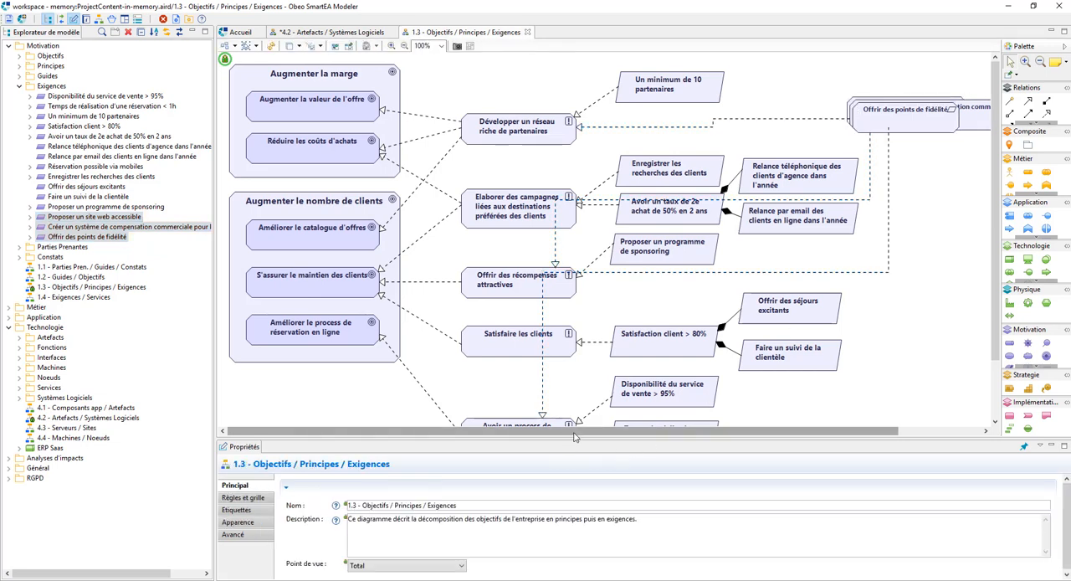
# Step: Place Offrir des points de fidélité below Proposer un programme de sponsoring and straighten its link to Offrir des récompenses attractives
pyautogui.moveTo(600, 430); pyautogui.dragTo(685, 429)
pyautogui.moveTo(816, 126); pyautogui.dragTo(570, 309)
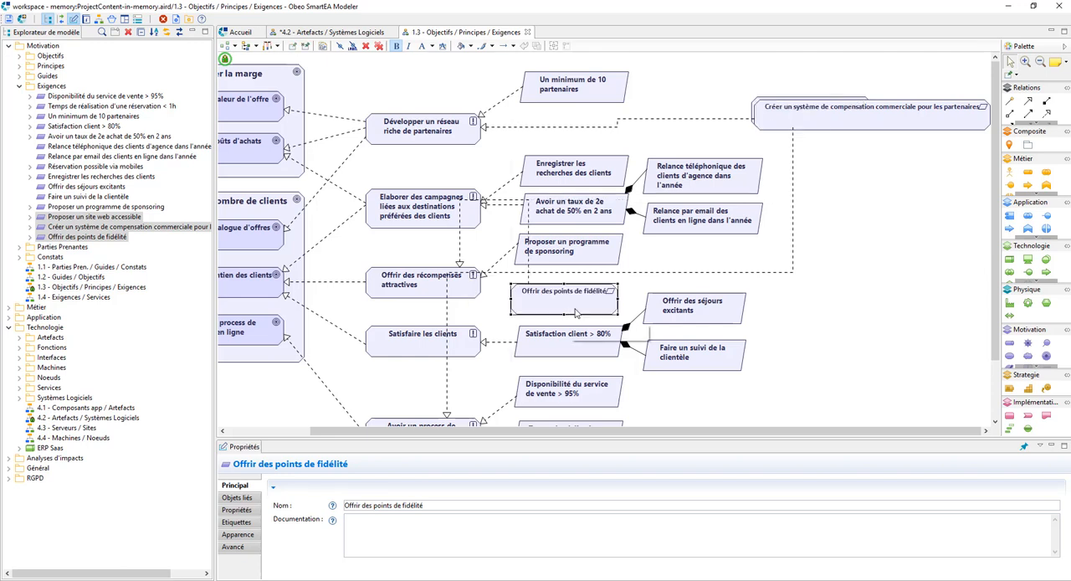
pyautogui.click(506, 204)
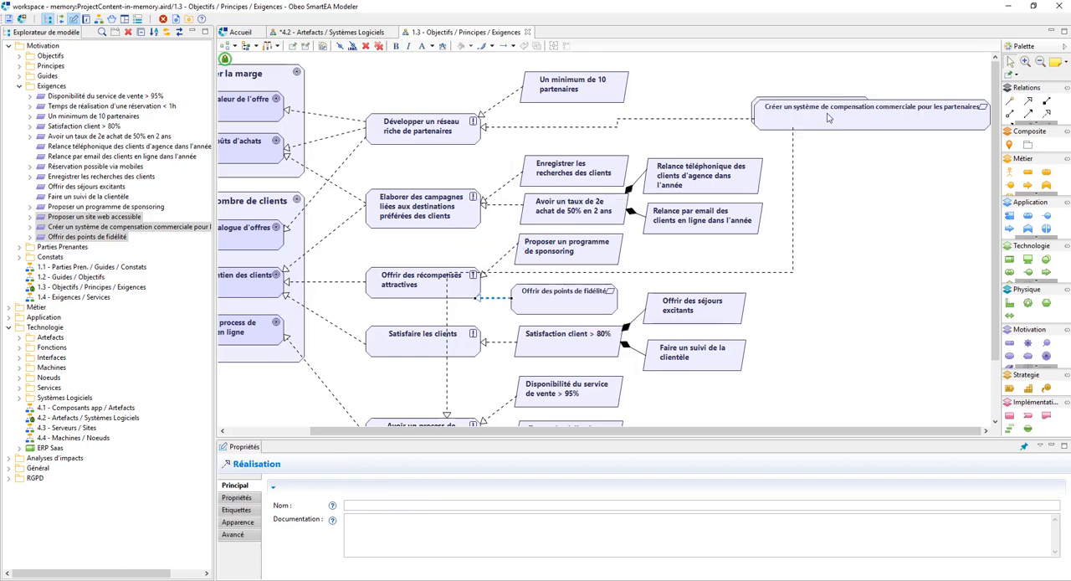
# Step: Place the partner compensation requirement beside Développer un réseau riche de partenaires, and Proposer un site web accessible with its rerouted link below Réservation possible via mobiles
pyautogui.moveTo(828, 113); pyautogui.dragTo(594, 127)
pyautogui.moveTo(889, 122); pyautogui.dragTo(617, 393)
pyautogui.moveTo(596, 144); pyautogui.dragTo(561, 402)
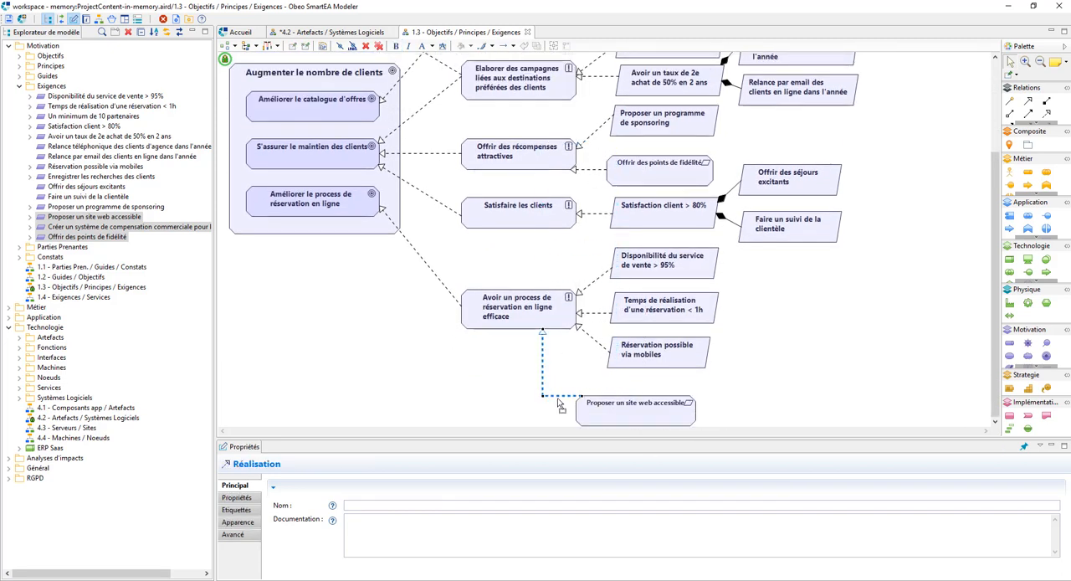
pyautogui.click(626, 401)
pyautogui.moveTo(626, 401); pyautogui.dragTo(626, 401)
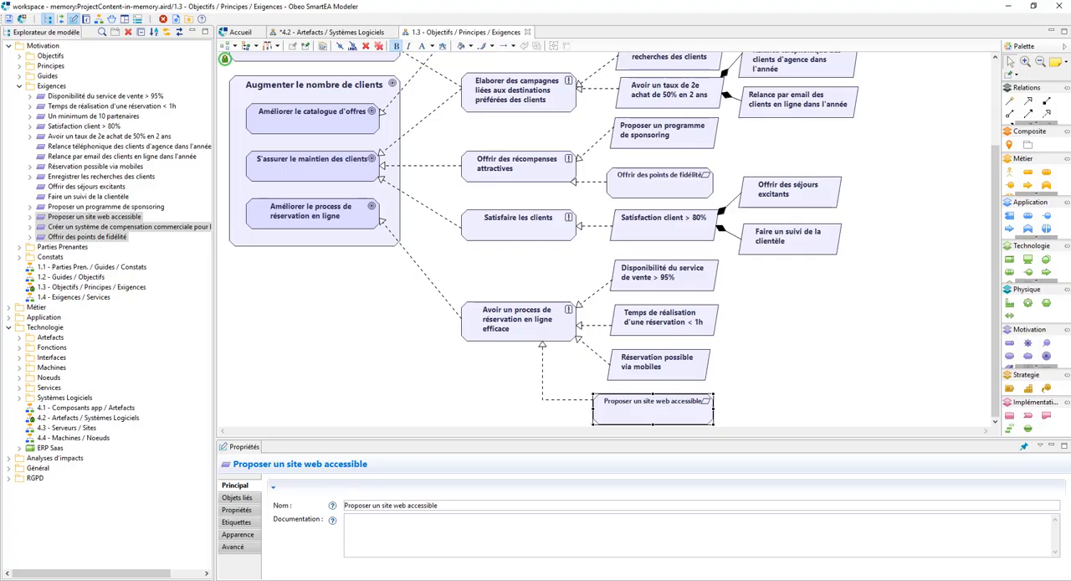
# Step: Import the file RGAA-3-2016-Referentiel-techique.pdf into the Exigences folder
pyautogui.click(49, 89)
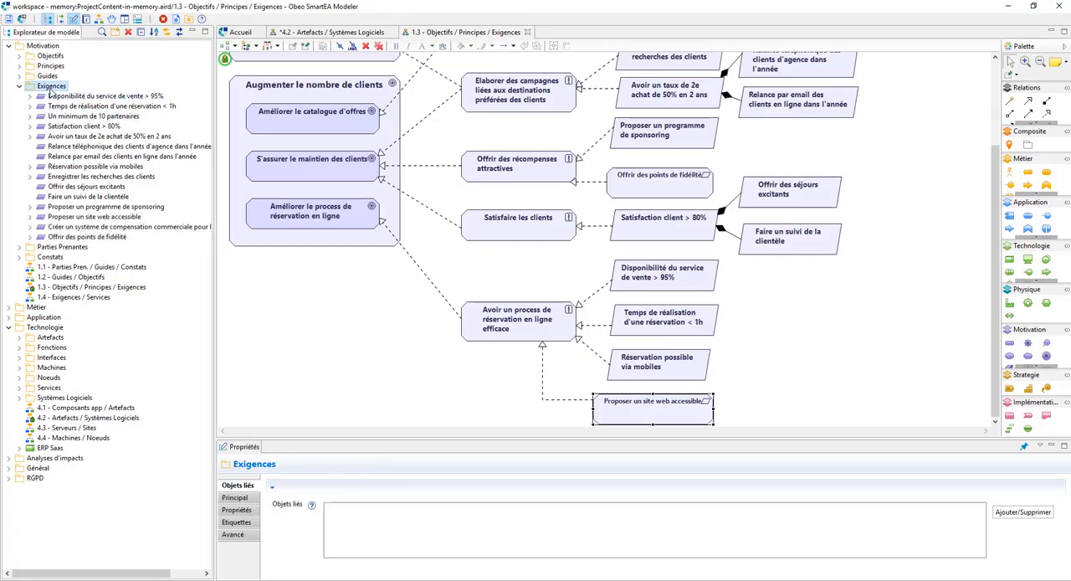
pyautogui.rightClick(50, 88)
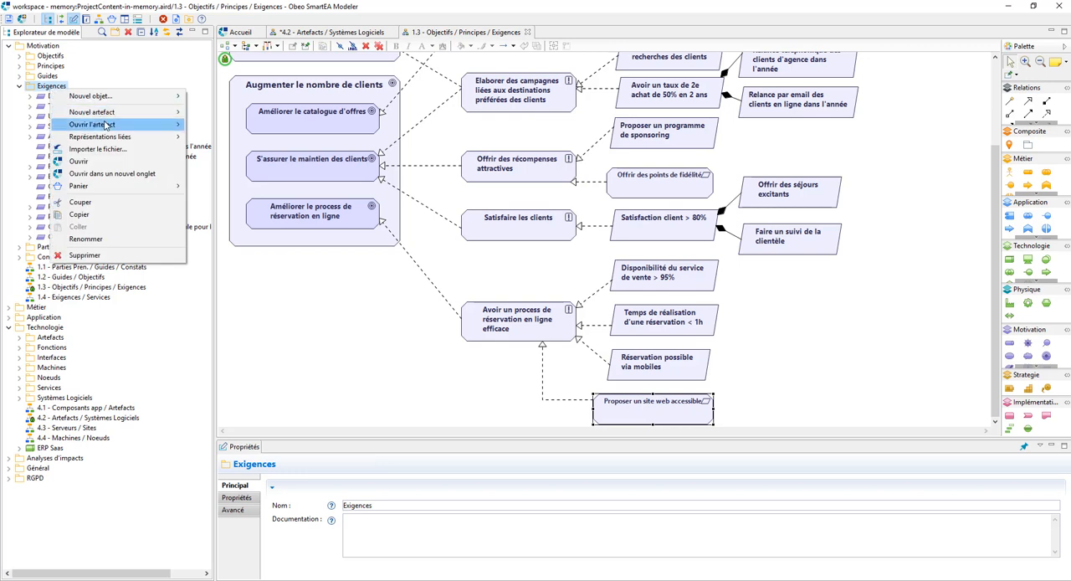
pyautogui.moveTo(107, 125)
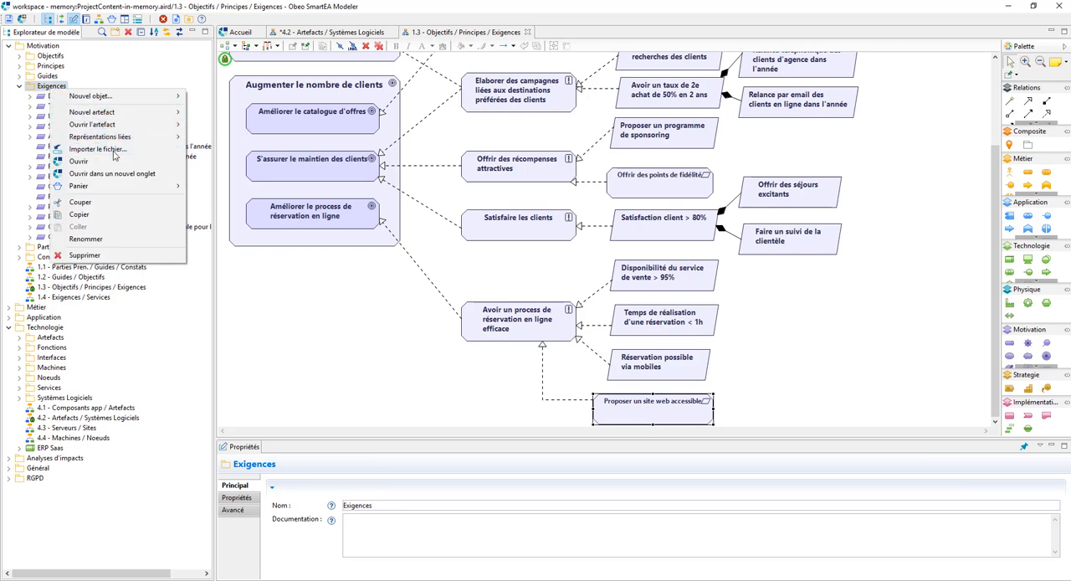
pyautogui.click(115, 149)
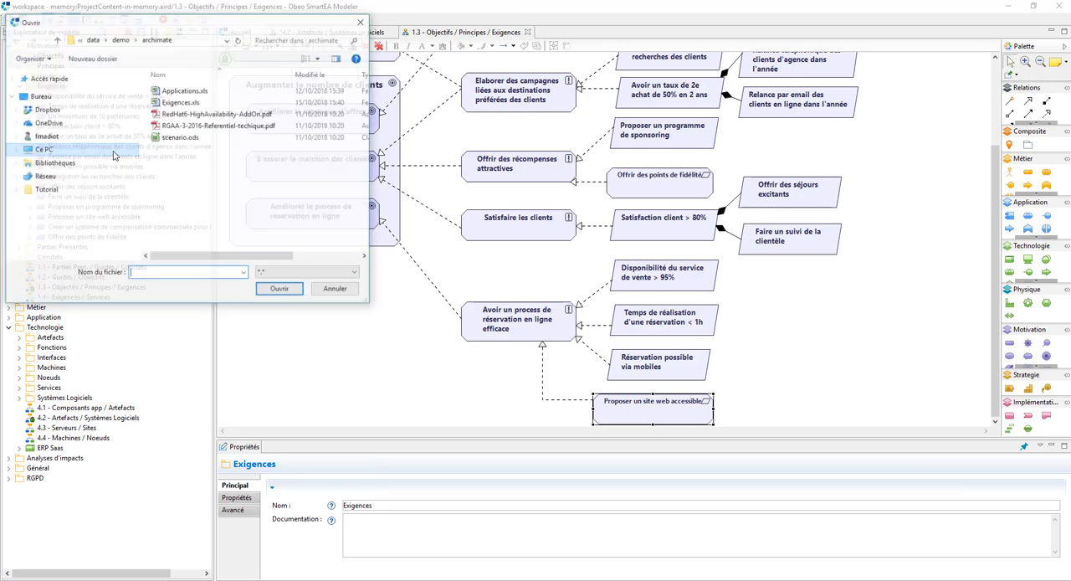
pyautogui.click(184, 127)
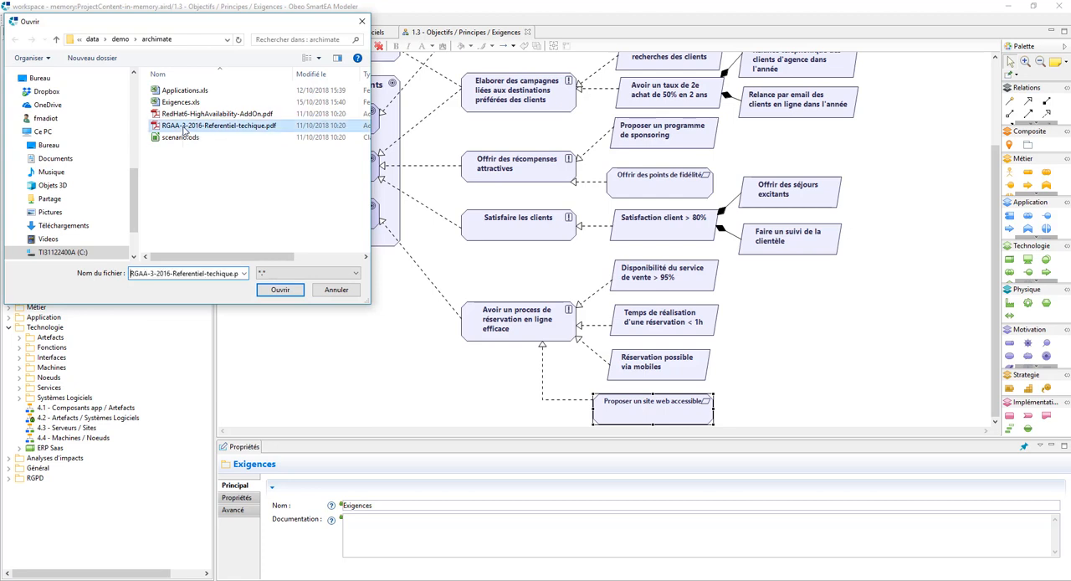
pyautogui.click(280, 290)
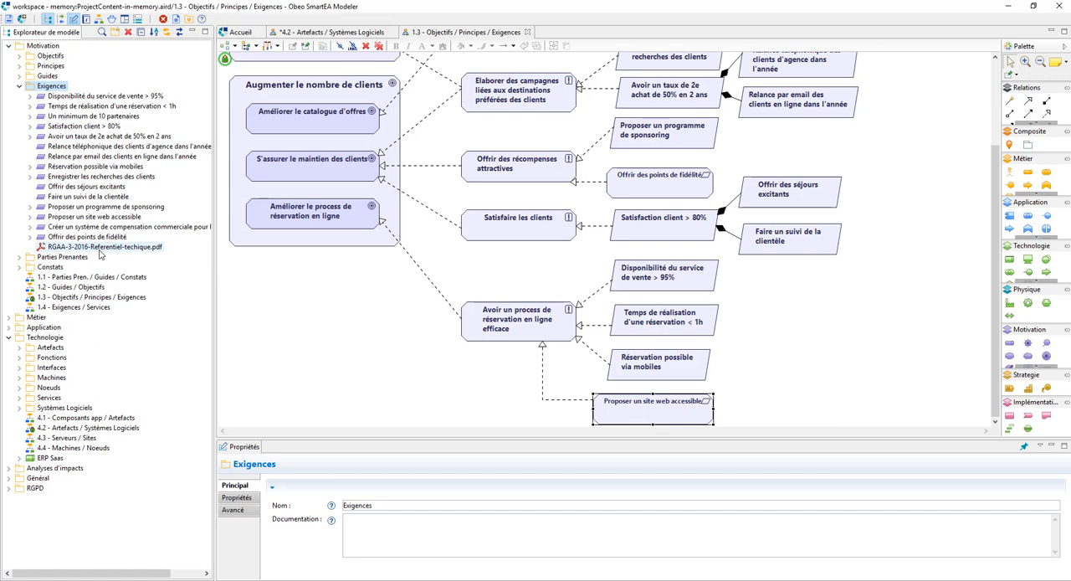
# Step: Add RGAA-3-2016-Referentiel-techique.pdf to the diagram, enlarge Proposer un site web accessible, and nest the PDF inside it
pyautogui.moveTo(98, 248); pyautogui.dragTo(389, 385)
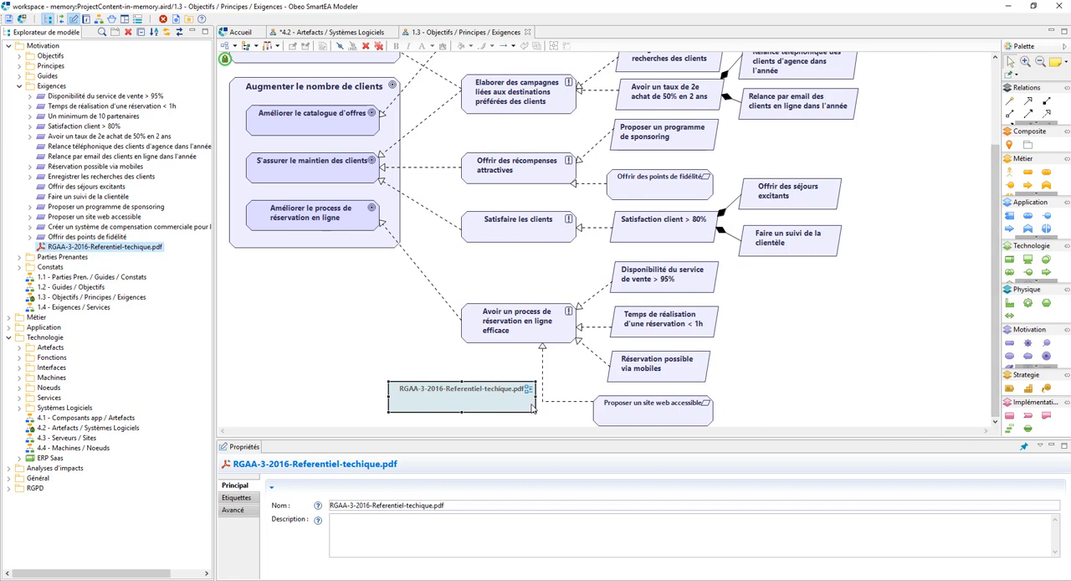
pyautogui.click(703, 421)
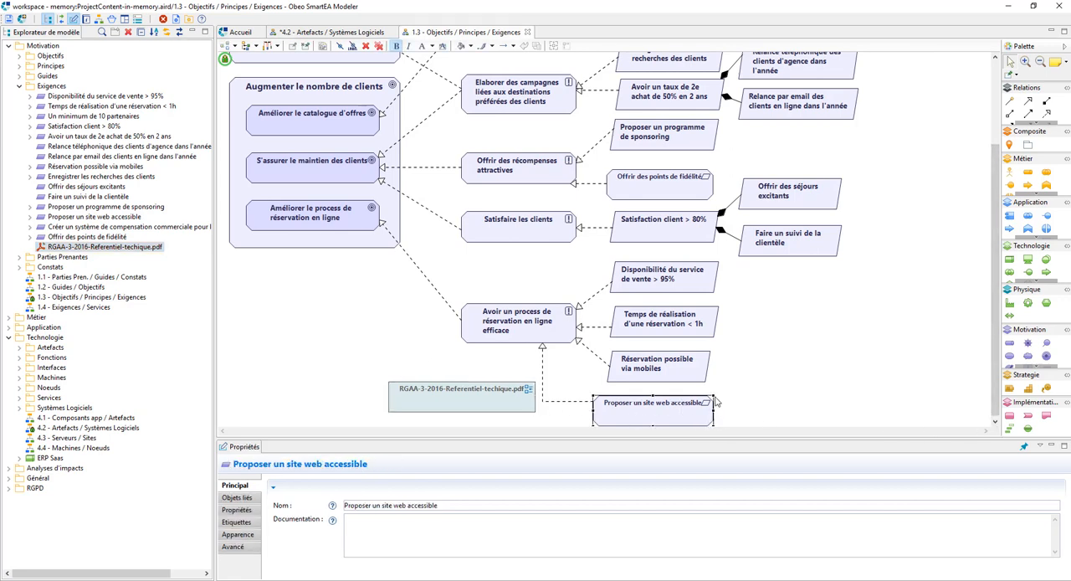
pyautogui.moveTo(713, 395); pyautogui.dragTo(769, 381)
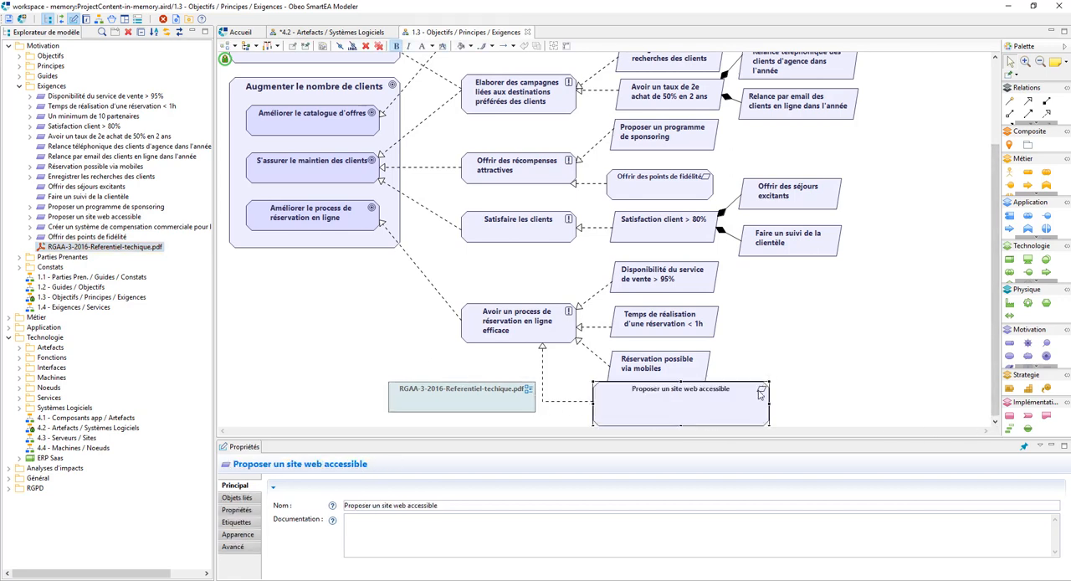
pyautogui.moveTo(451, 408); pyautogui.dragTo(670, 419)
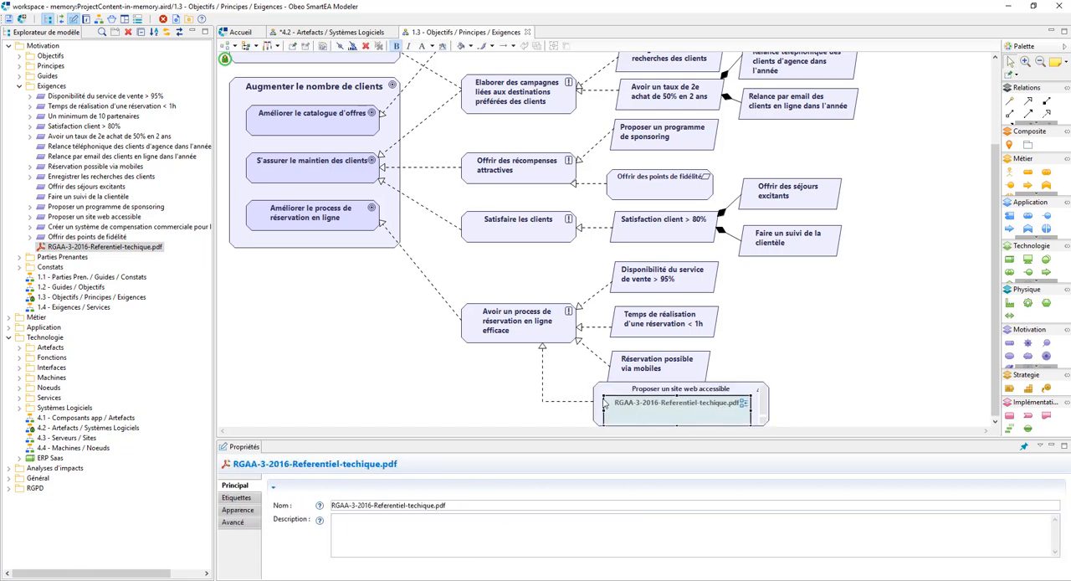
# Step: Shrink the nested PDF, move its containing requirement clear of Réservation possible via mobiles, and save the diagram
pyautogui.moveTo(603, 395); pyautogui.dragTo(661, 409)
pyautogui.click(751, 402)
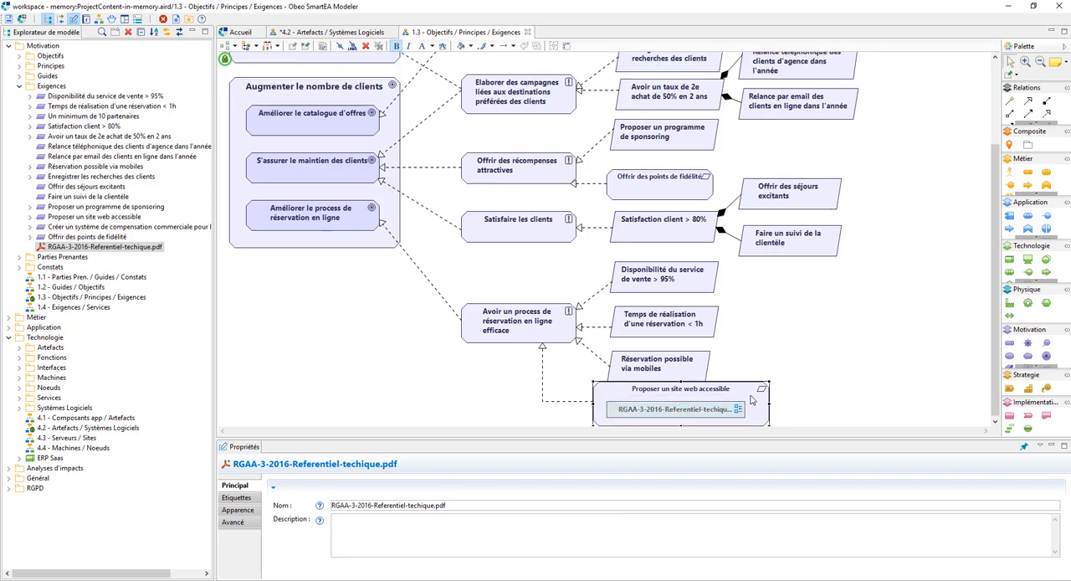
pyautogui.moveTo(751, 402); pyautogui.dragTo(748, 362)
pyautogui.click(844, 387)
pyautogui.hotkey('ctrl', 's')
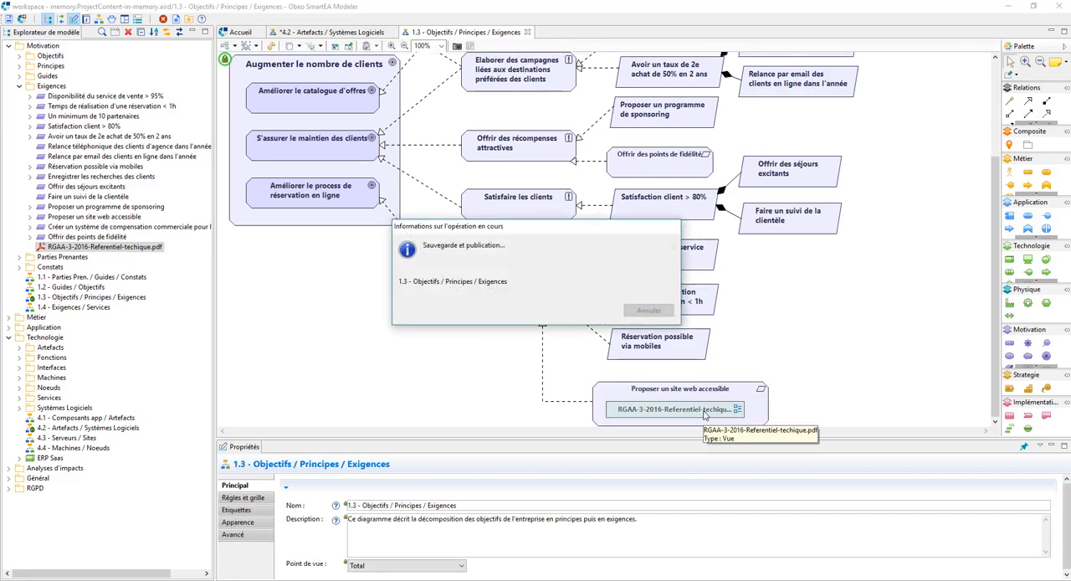
# Step: Open the PDF nested in the diagram, and view the Référentiel Général d'Accessibilité web page in Chrome
pyautogui.doubleClick(704, 416)
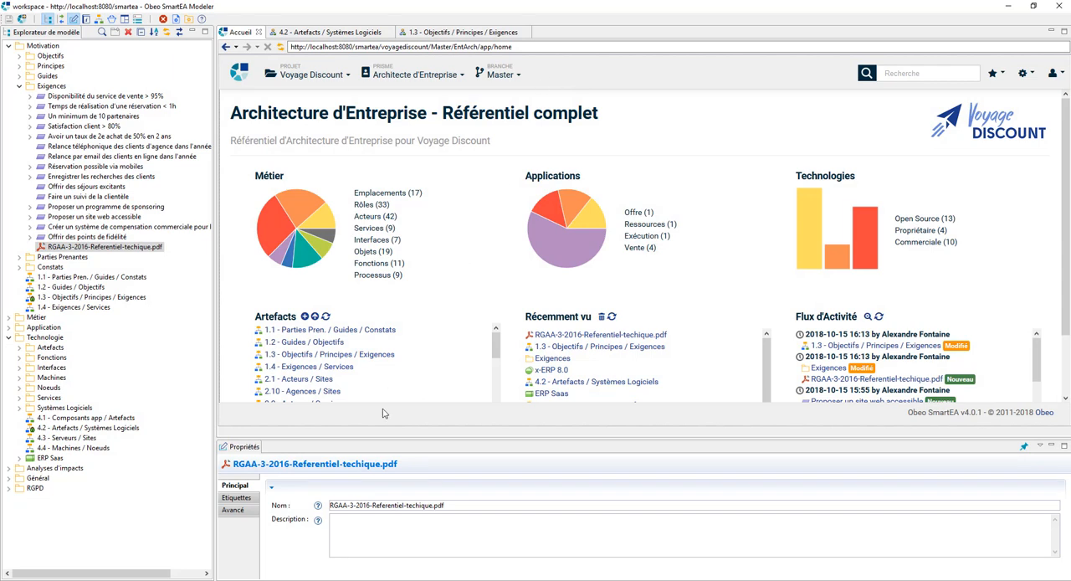
pyautogui.click(288, 580)
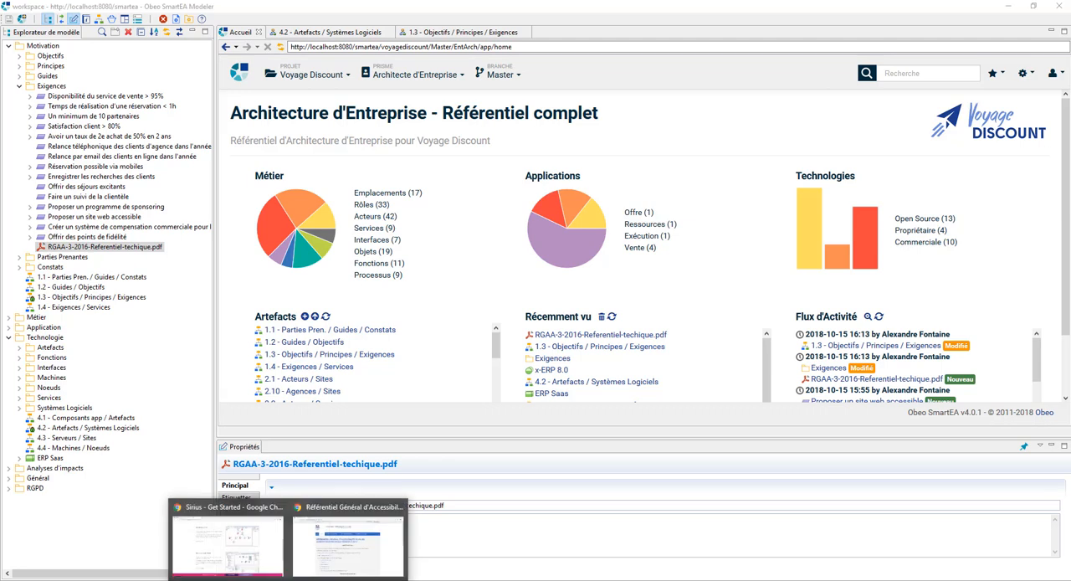
pyautogui.click(313, 555)
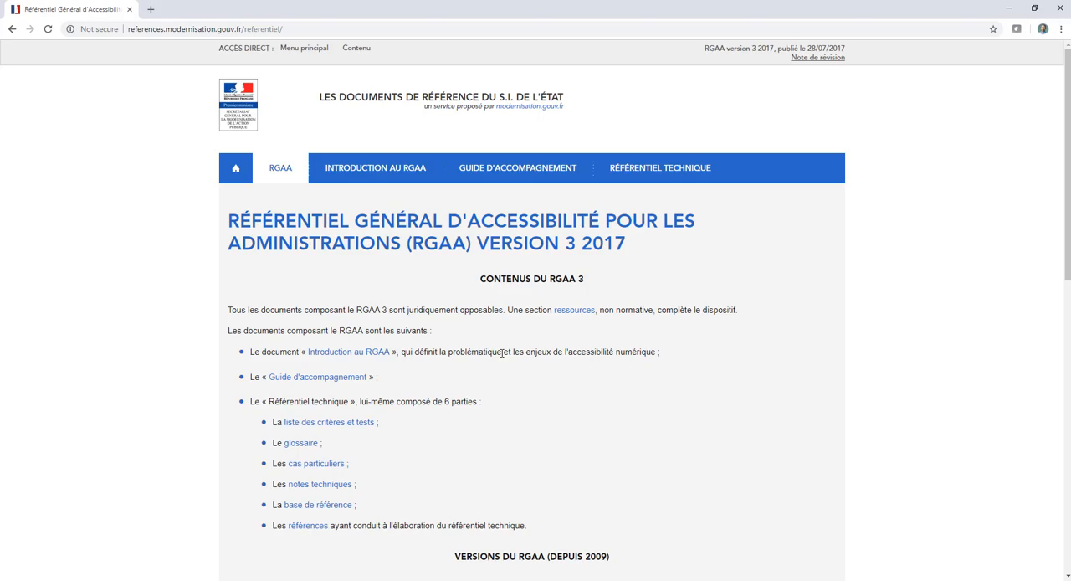
pyautogui.hotkey('alt', 'Tab')
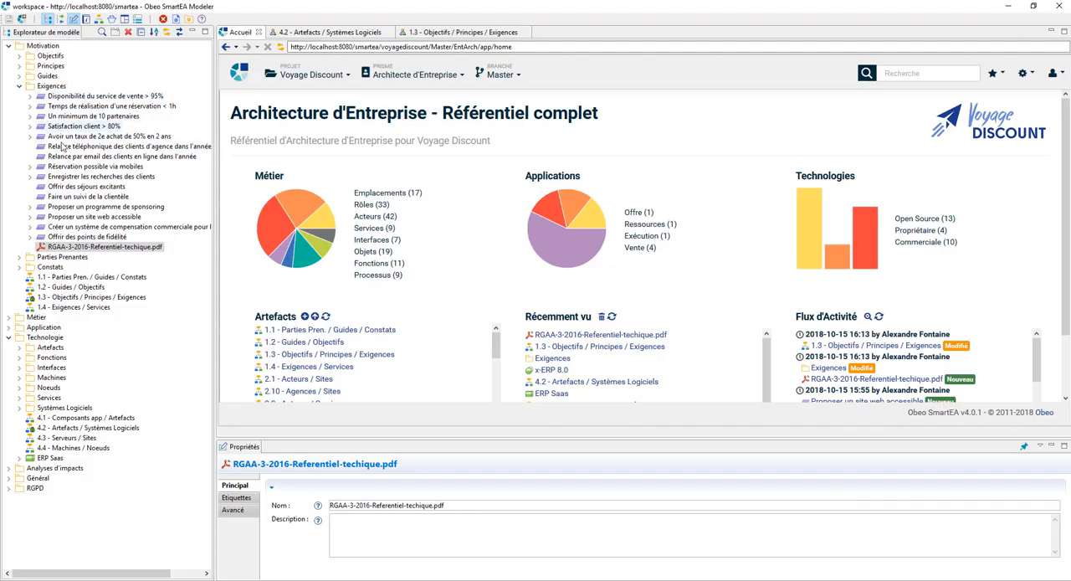
# Step: Create an external resource under the requirement Proposer un site web accessible and name it Référentiel d'accessibilité
pyautogui.click(74, 217)
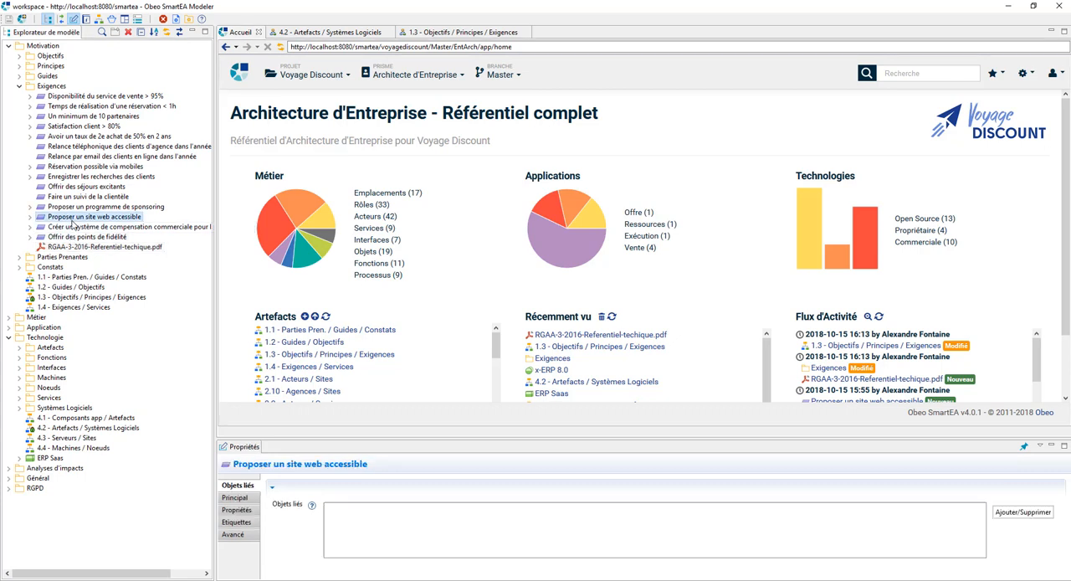
pyautogui.rightClick(59, 220)
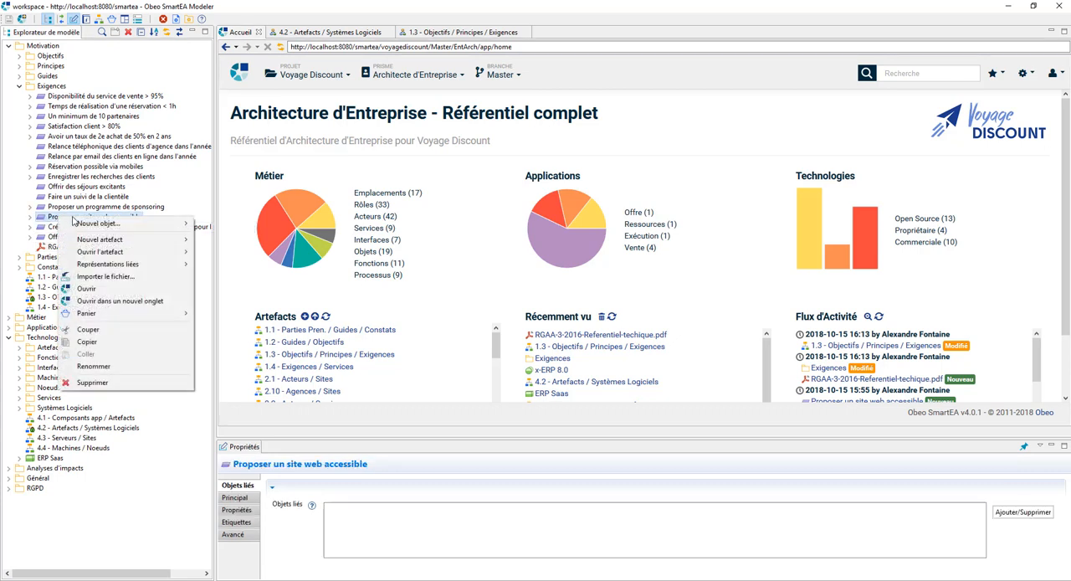
pyautogui.moveTo(134, 224)
pyautogui.click(222, 226)
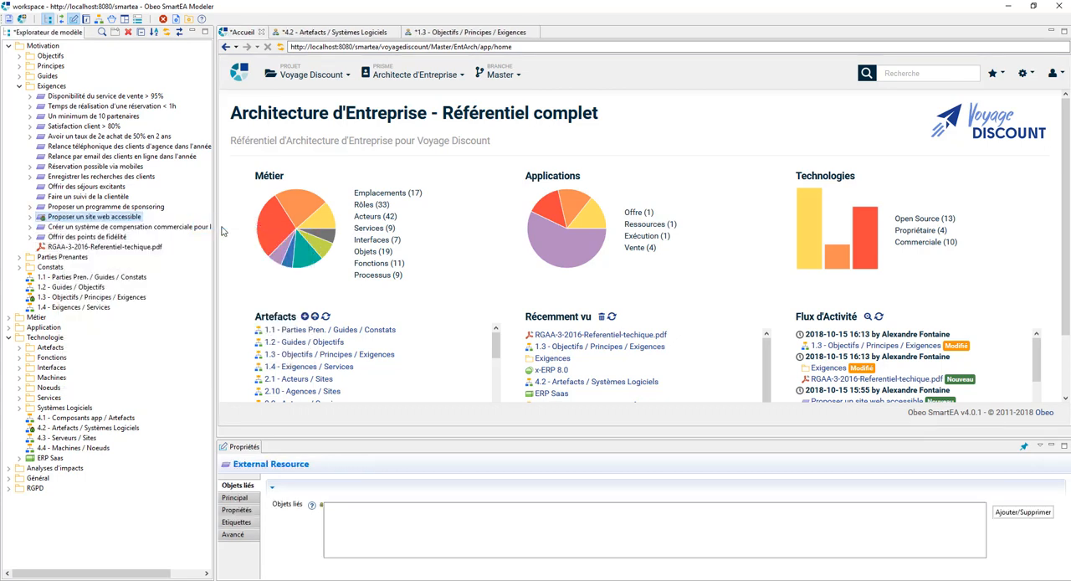
pyautogui.click(379, 505)
pyautogui.write("Référentiel d'accessibilité")
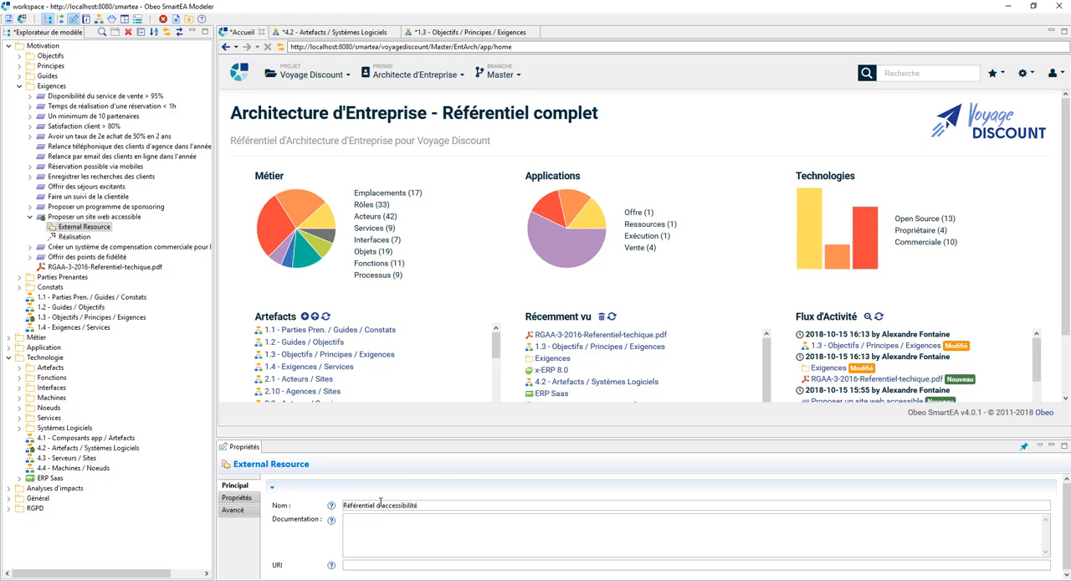
pyautogui.hotkey('alt', 'Tab')
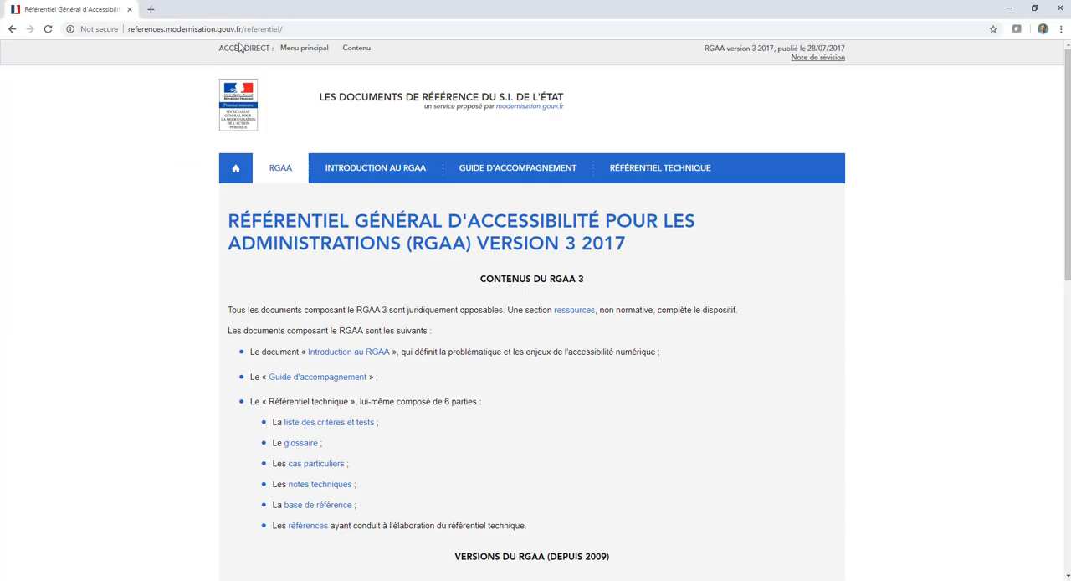
pyautogui.click(289, 28)
pyautogui.hotkey('ctrl', 'c')
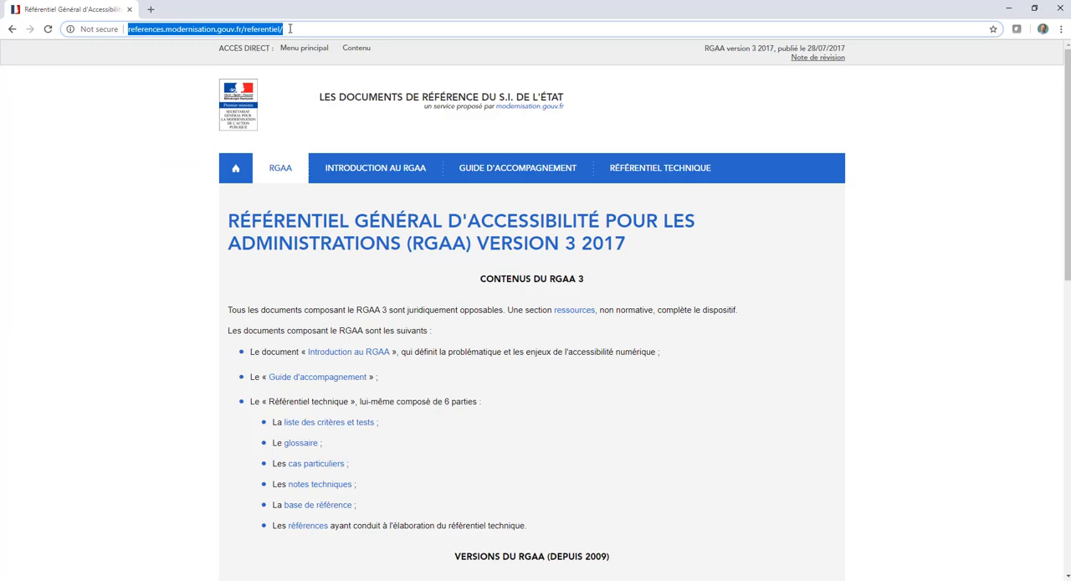
pyautogui.hotkey('alt', 'Tab')
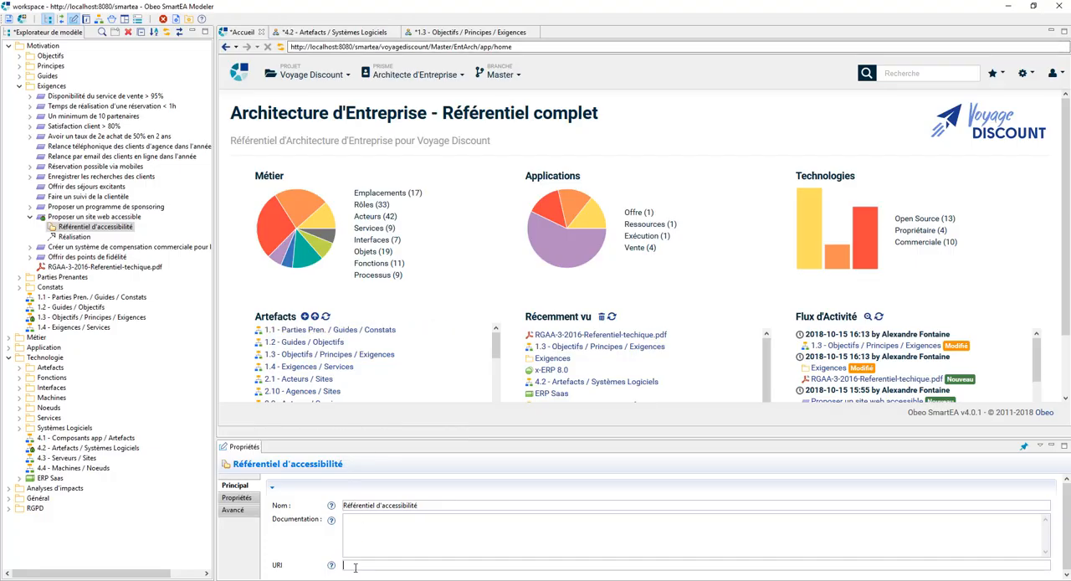
pyautogui.hotkey('ctrl', 'v')
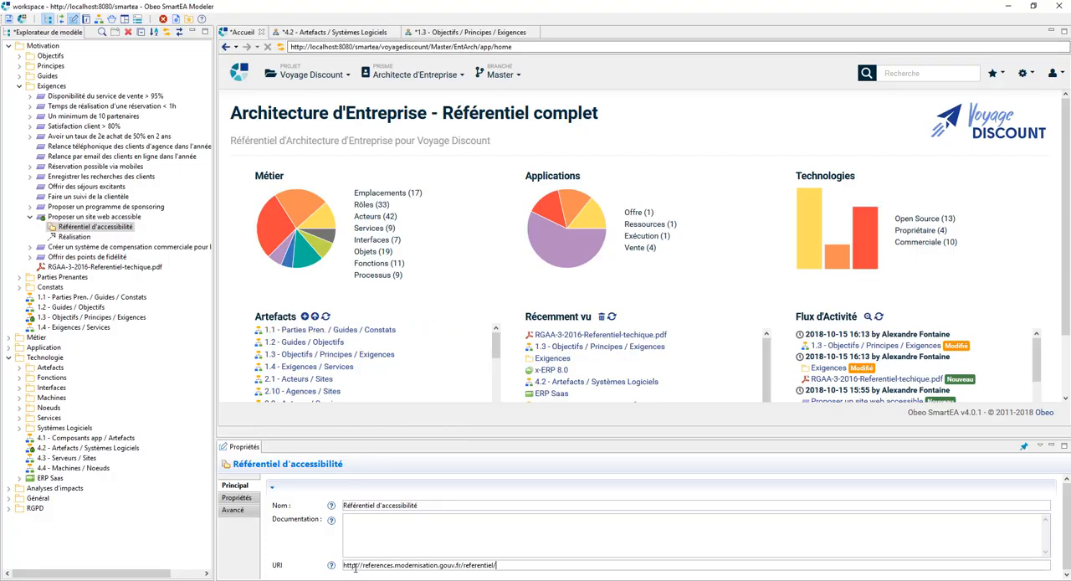
pyautogui.click(10, 19)
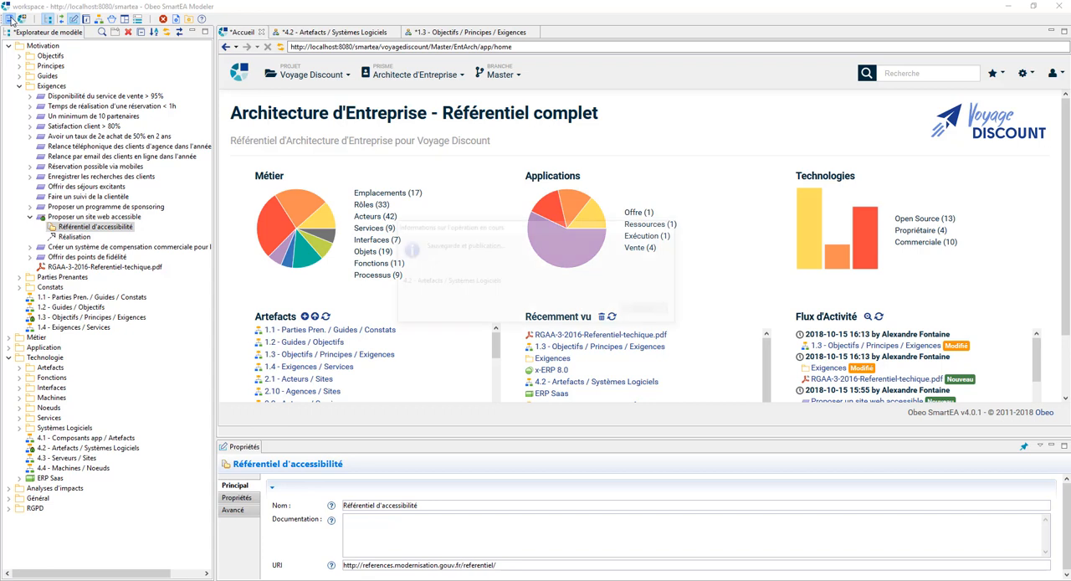
# Step: Open the page of the Référentiel d'accessibilité resource and follow its URI link to look through the RGAA website
pyautogui.doubleClick(85, 230)
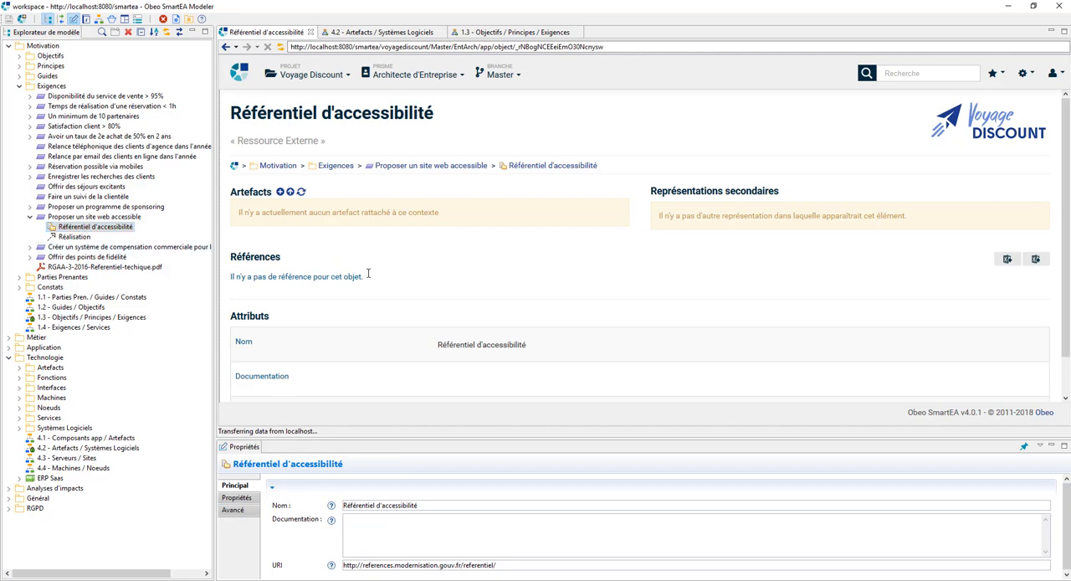
pyautogui.scroll(-1, 482, 286)
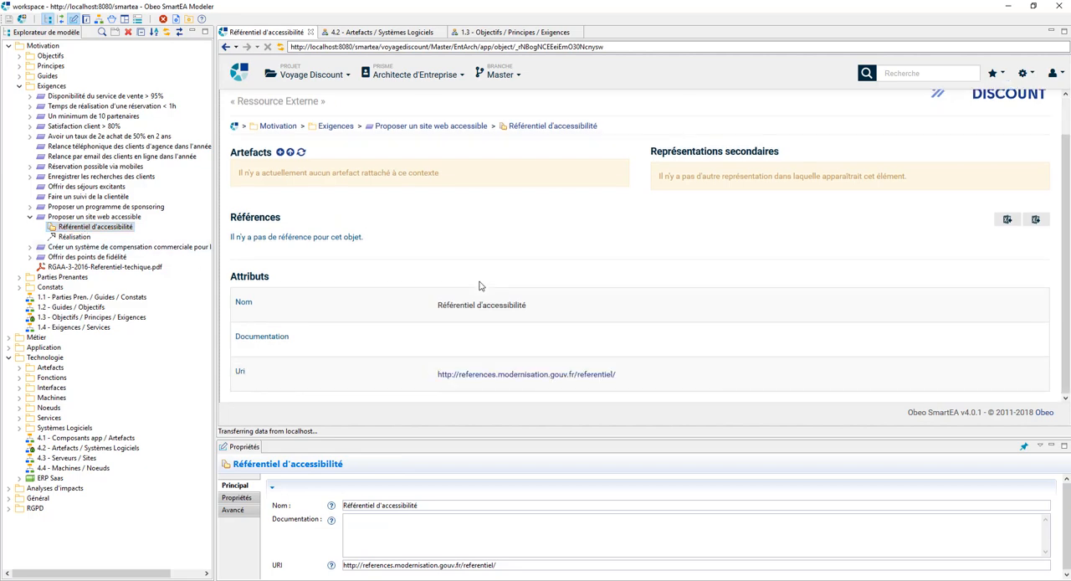
pyautogui.click(500, 377)
pyautogui.scroll(-1, 611, 224)
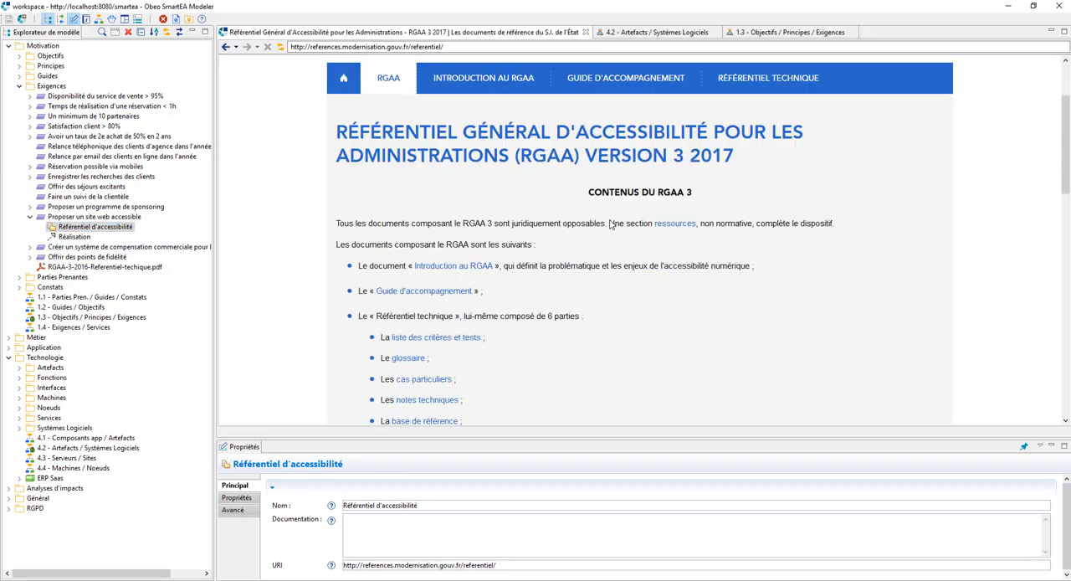
pyautogui.scroll(-1, 611, 224)
pyautogui.scroll(2, 611, 225)
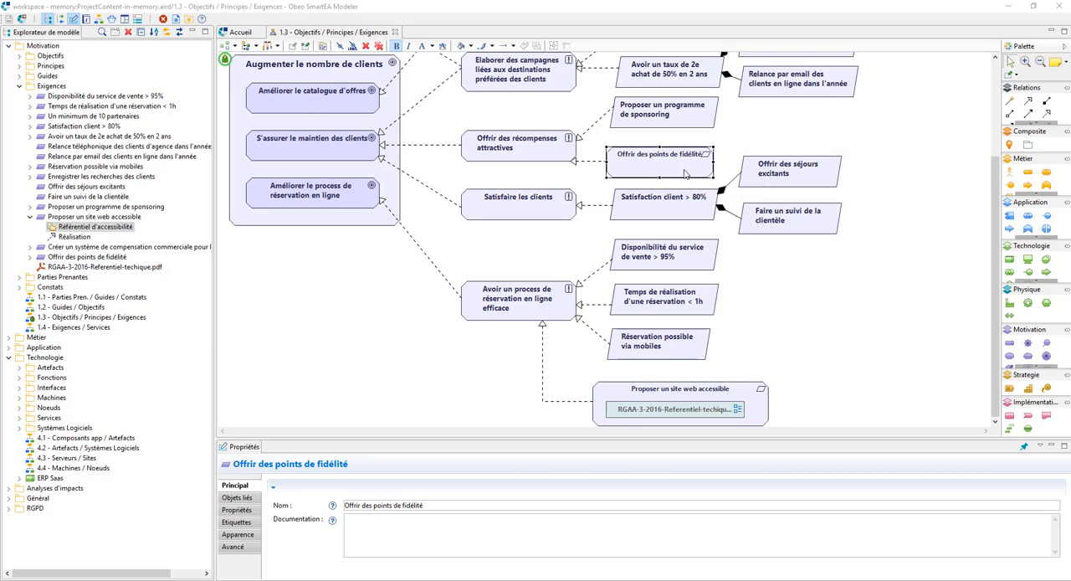
# Step: Switch the portal to the Programme de fidelite branch and open 3.3 - Comp. / Services / Roles Métier for editing
pyautogui.click(241, 32)
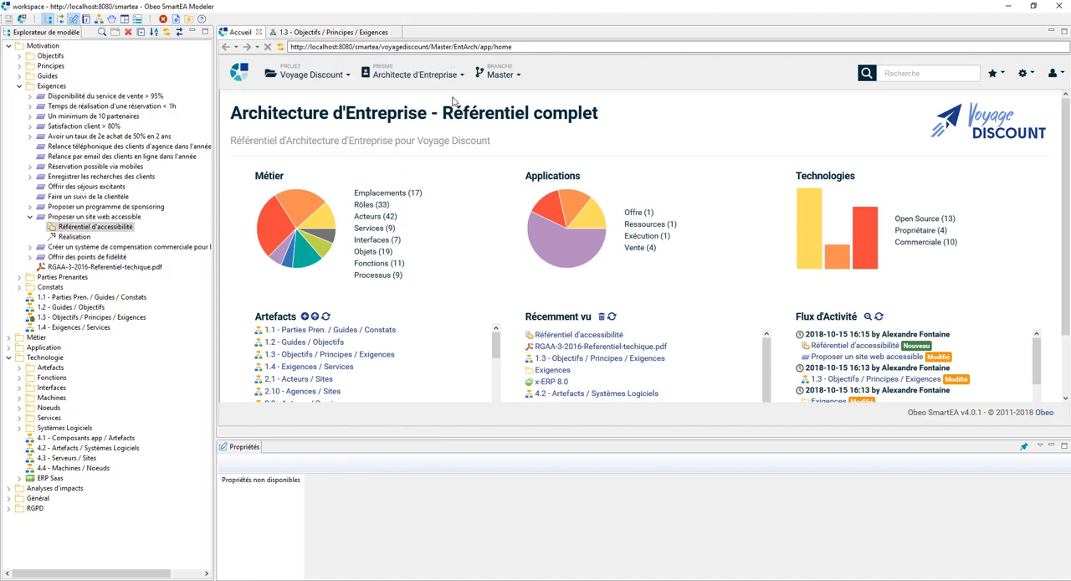
pyautogui.click(516, 77)
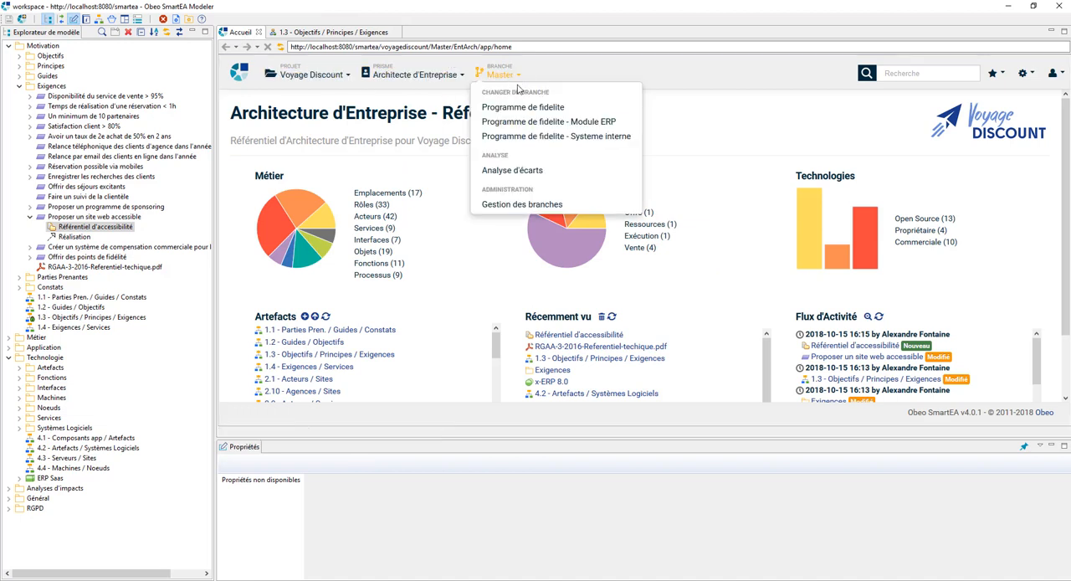
pyautogui.click(518, 109)
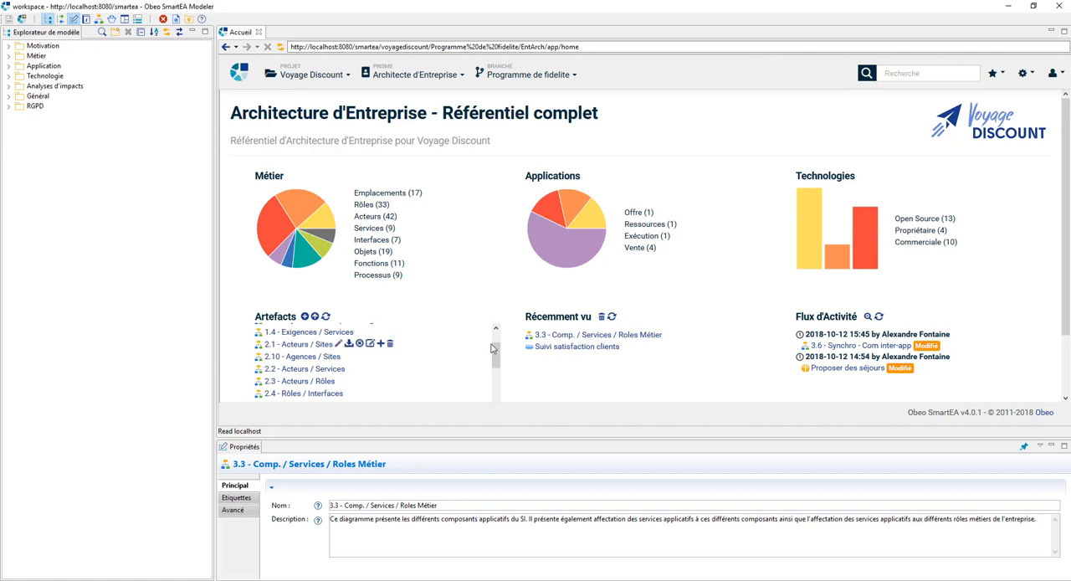
pyautogui.moveTo(494, 357); pyautogui.dragTo(492, 388)
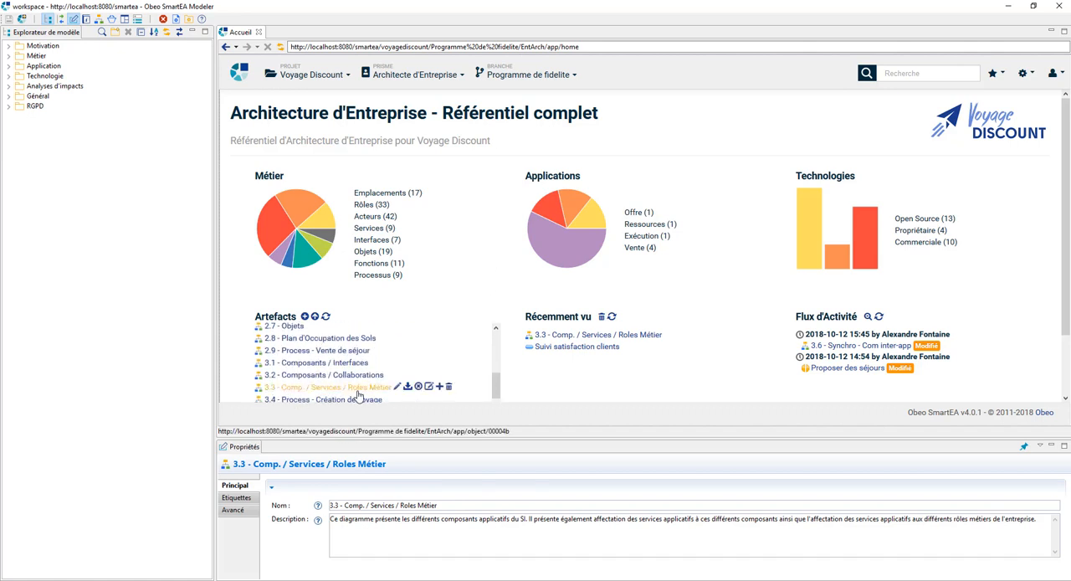
pyautogui.click(397, 386)
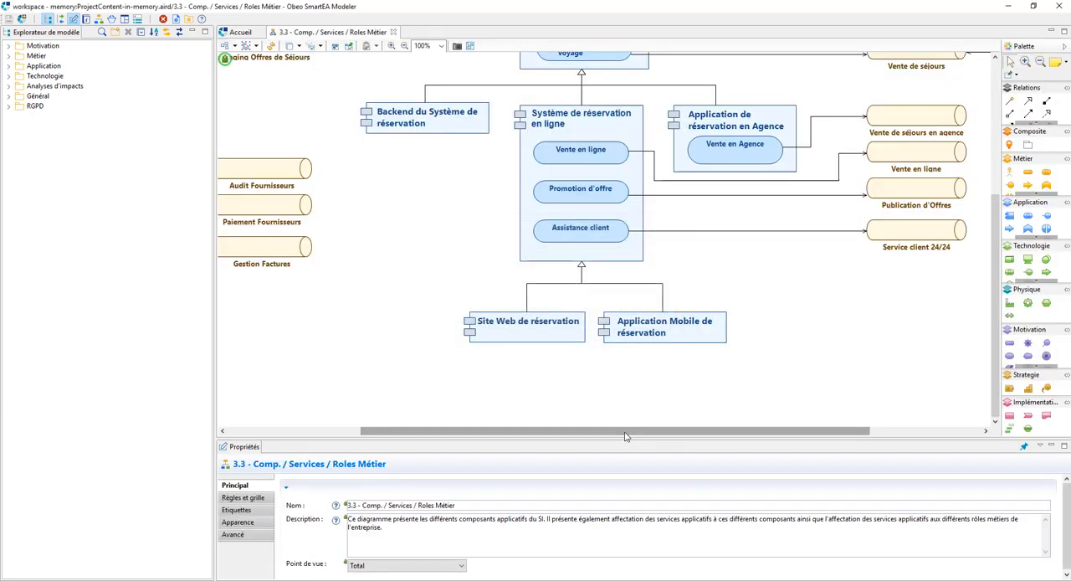
# Step: Select the Suivi satisfaction clients service inside Système de fidélité and show the Navigateur view
pyautogui.moveTo(625, 436); pyautogui.dragTo(737, 436)
pyautogui.moveTo(994, 283); pyautogui.dragTo(994, 174)
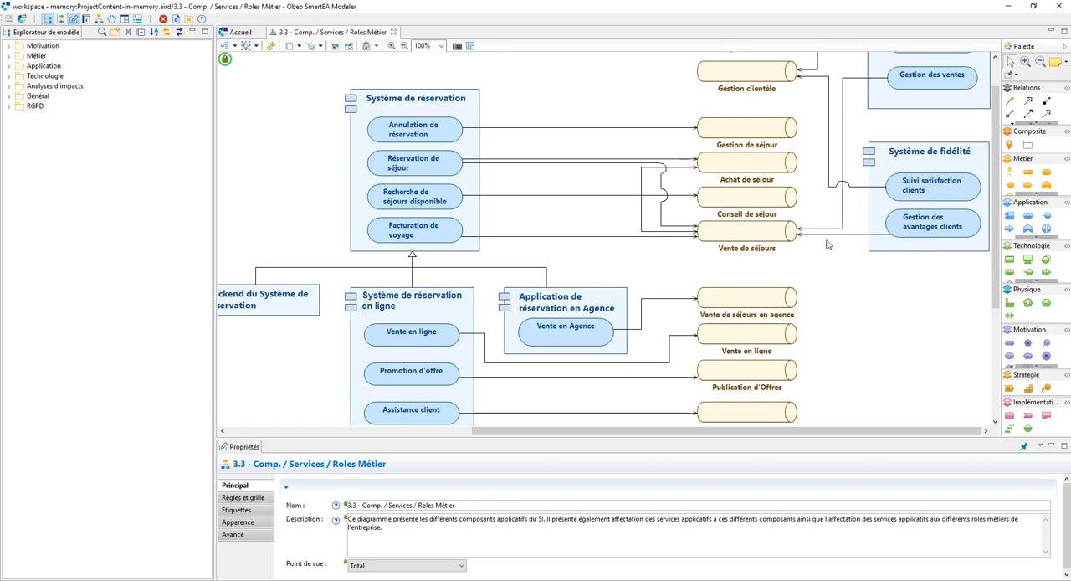
pyautogui.click(906, 192)
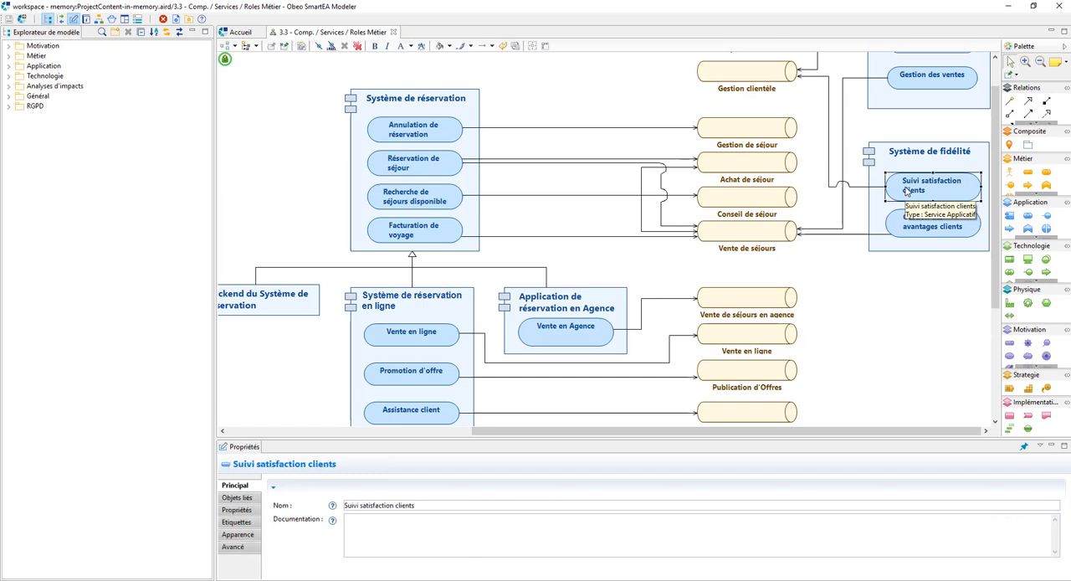
pyautogui.click(61, 20)
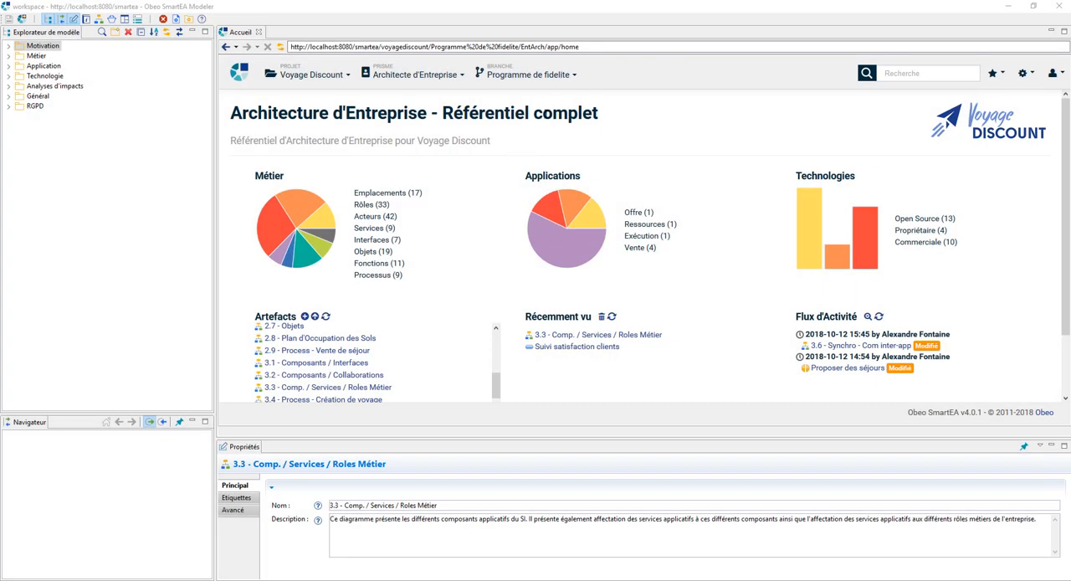
# Step: Switch to the branch Programme de fidelite - Systeme interne and open the recently viewed 4.1 - Composants app / Artefacts
pyautogui.click(574, 77)
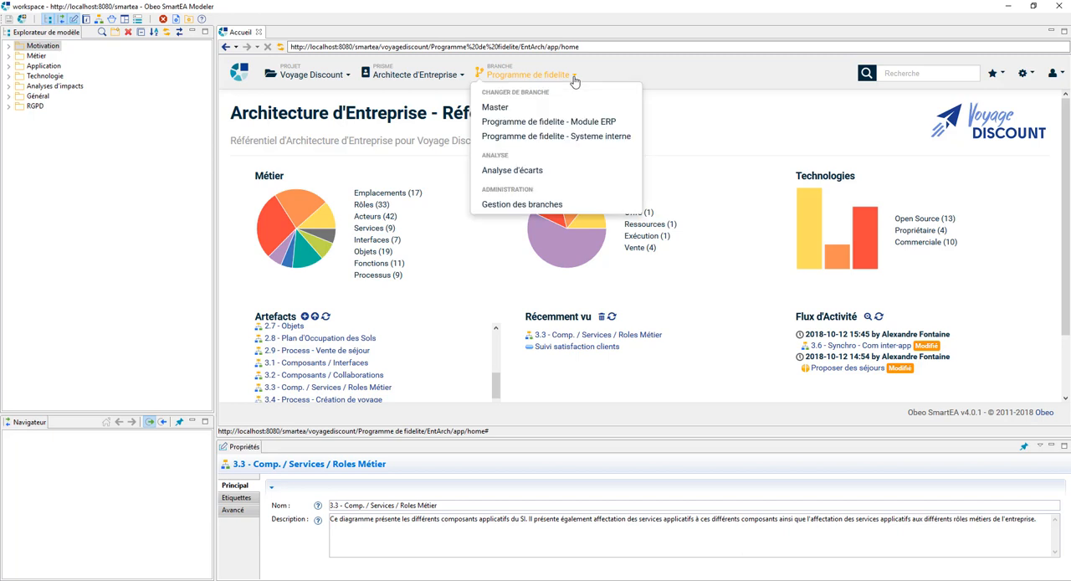
pyautogui.click(575, 137)
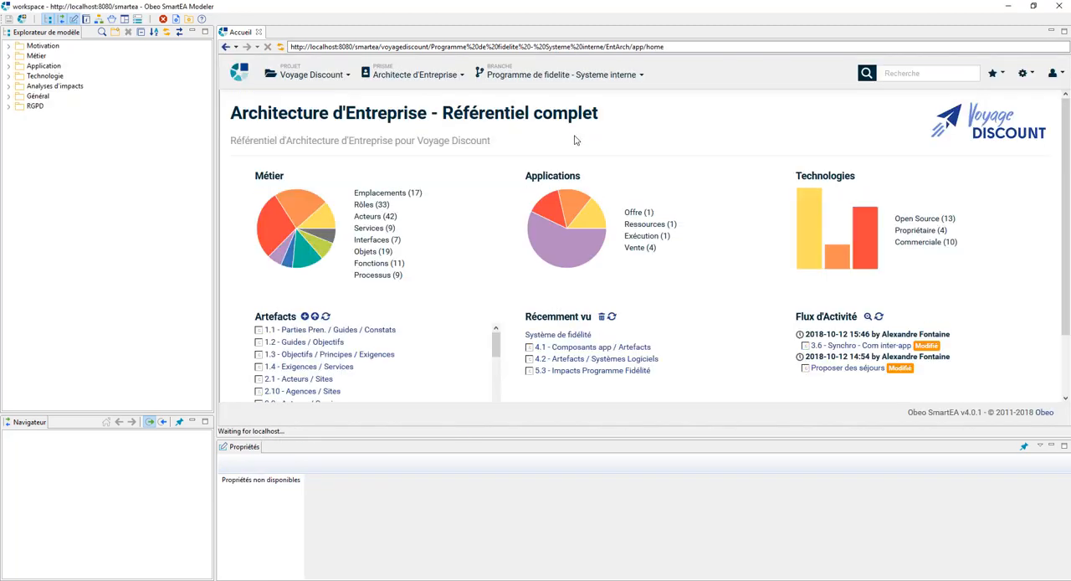
pyautogui.click(596, 347)
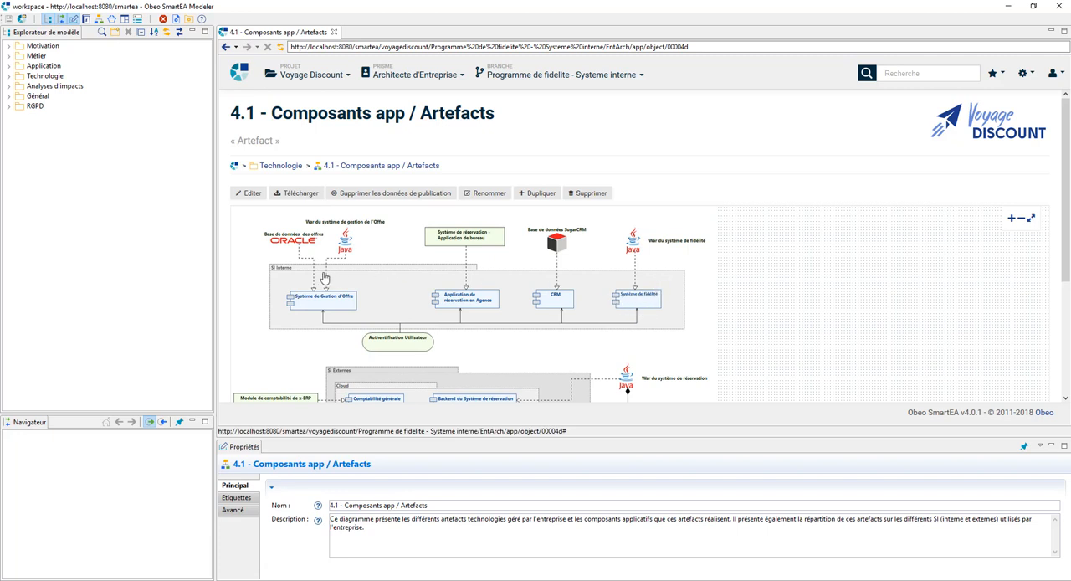
# Step: Open War du système de fidélité from the diagram and examine its secondary representation 4.2 - Artefacts / Systèmes Logiciels enlarged
pyautogui.click(635, 247)
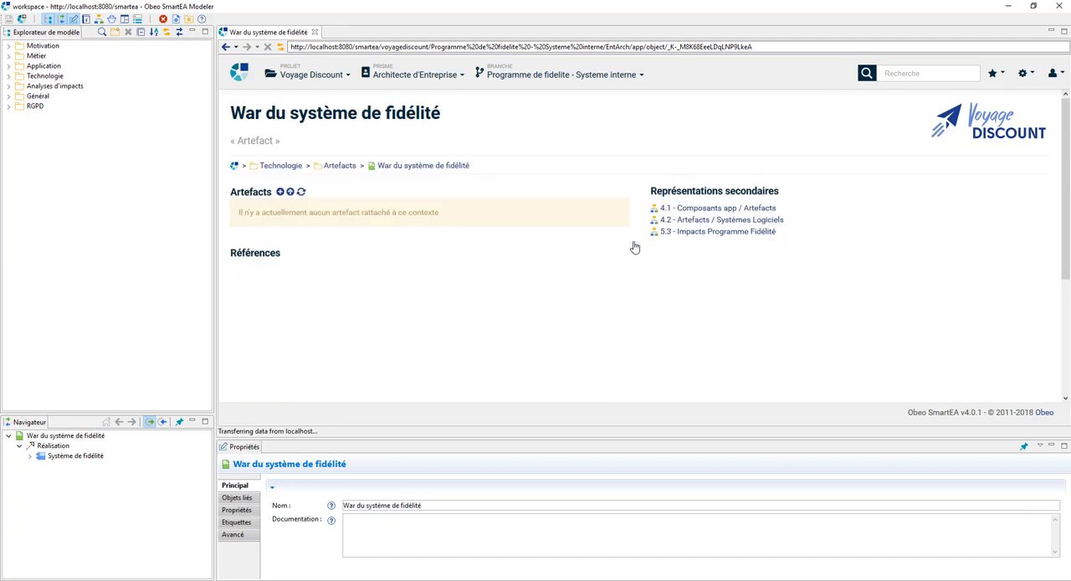
pyautogui.click(697, 222)
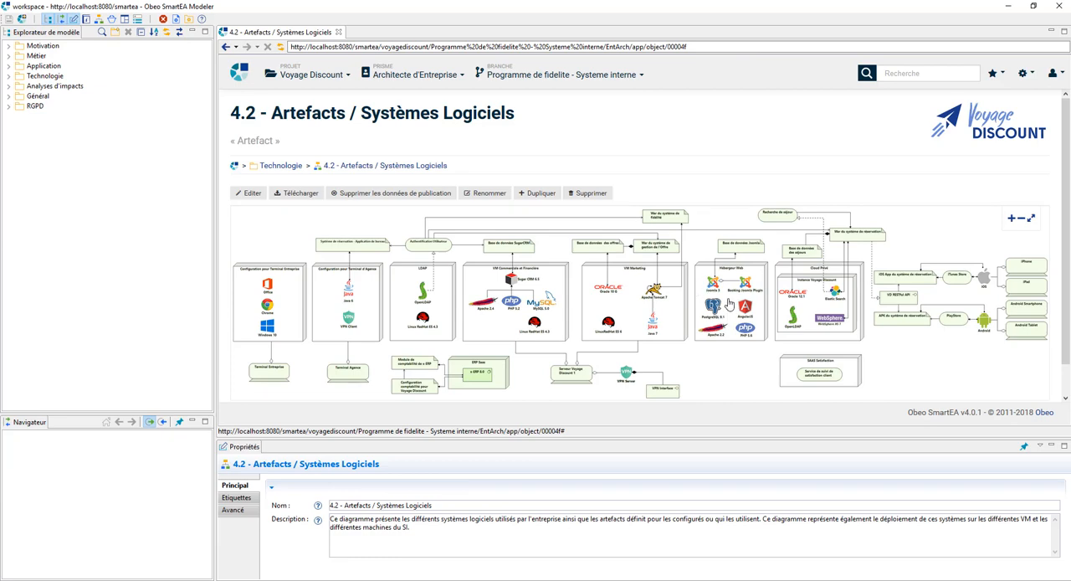
pyautogui.click(1010, 219)
pyautogui.click(1010, 220)
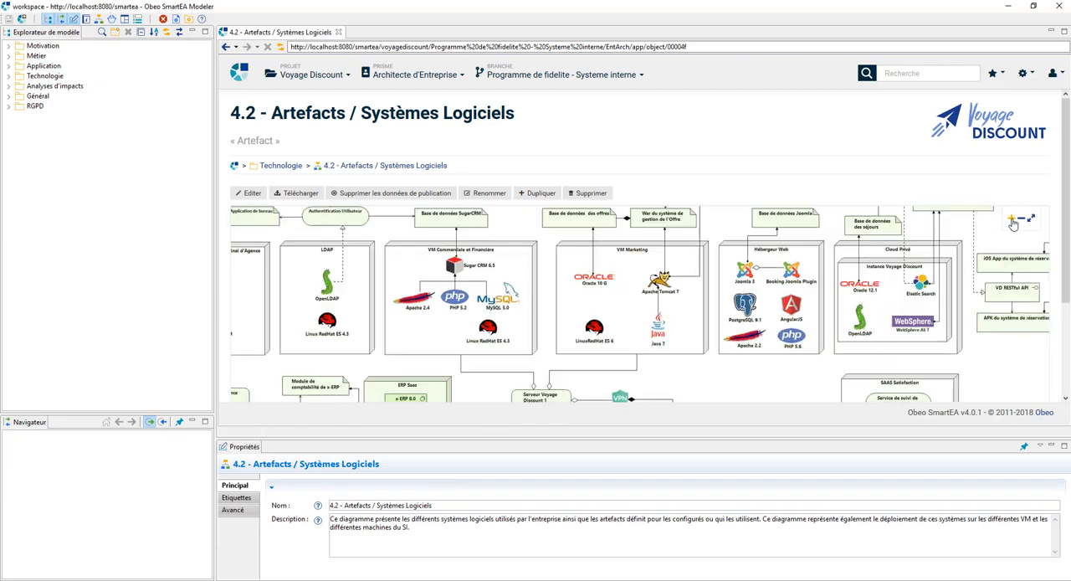
pyautogui.click(1011, 219)
pyautogui.moveTo(670, 337); pyautogui.dragTo(671, 308)
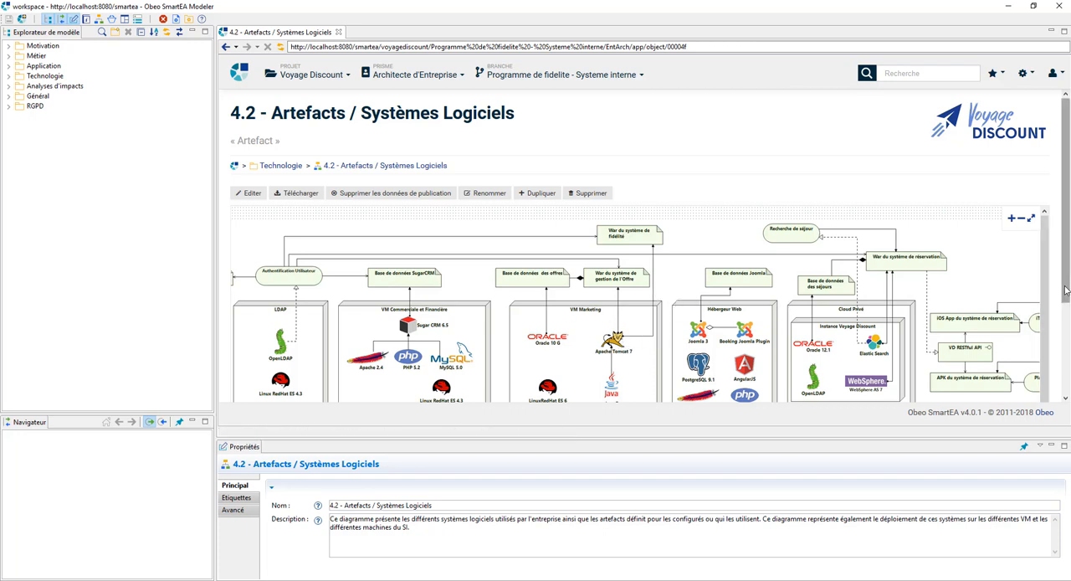
pyautogui.moveTo(1065, 297); pyautogui.dragTo(1061, 340)
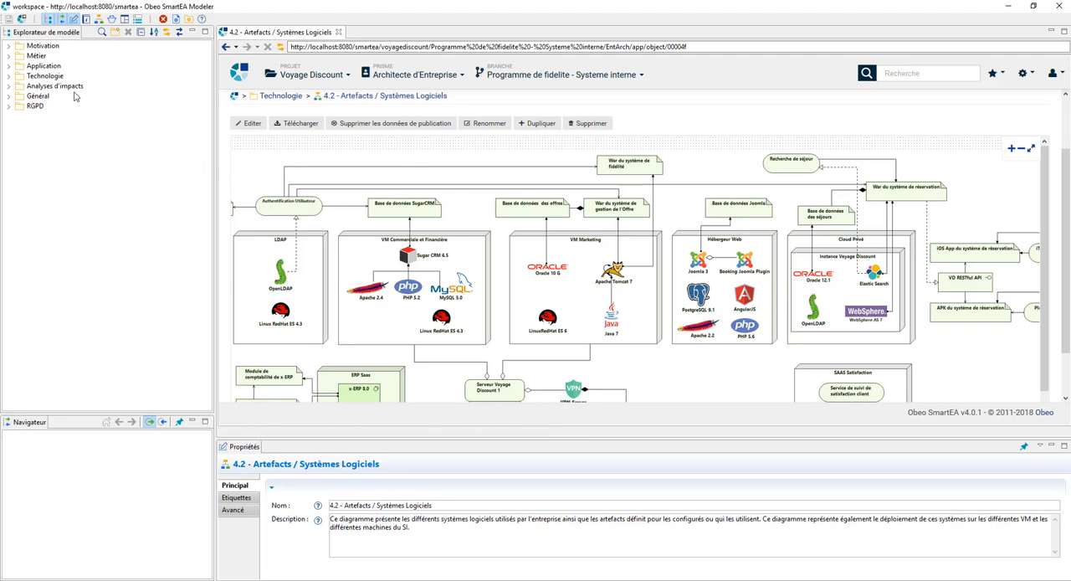
# Step: Create a Vue Archimate artefact named Impacts scénario 1 in the Application folder
pyautogui.doubleClick(40, 66)
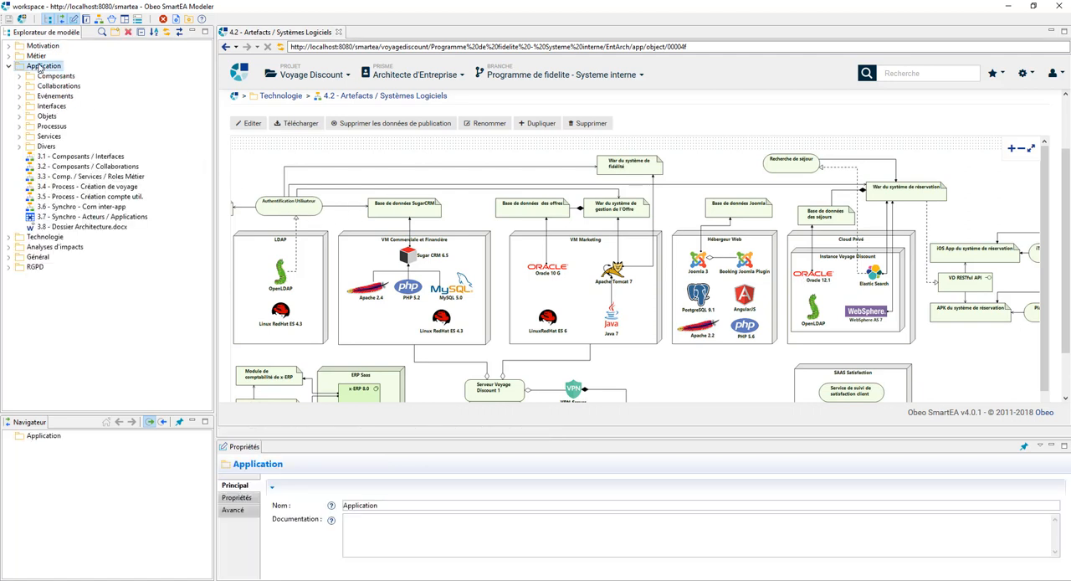
pyautogui.rightClick(41, 67)
pyautogui.moveTo(84, 87)
pyautogui.moveTo(195, 88)
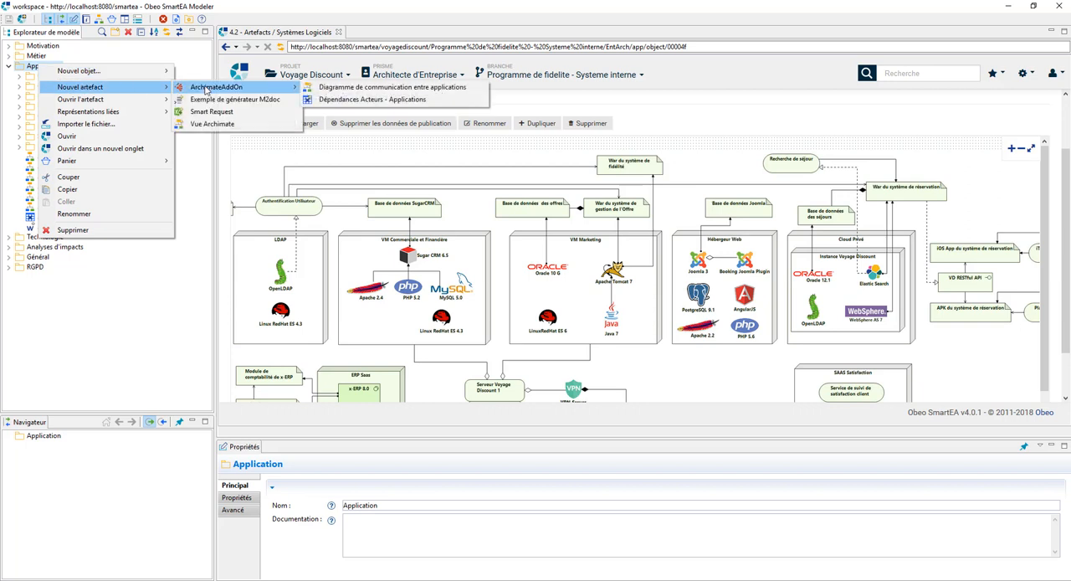
pyautogui.click(210, 123)
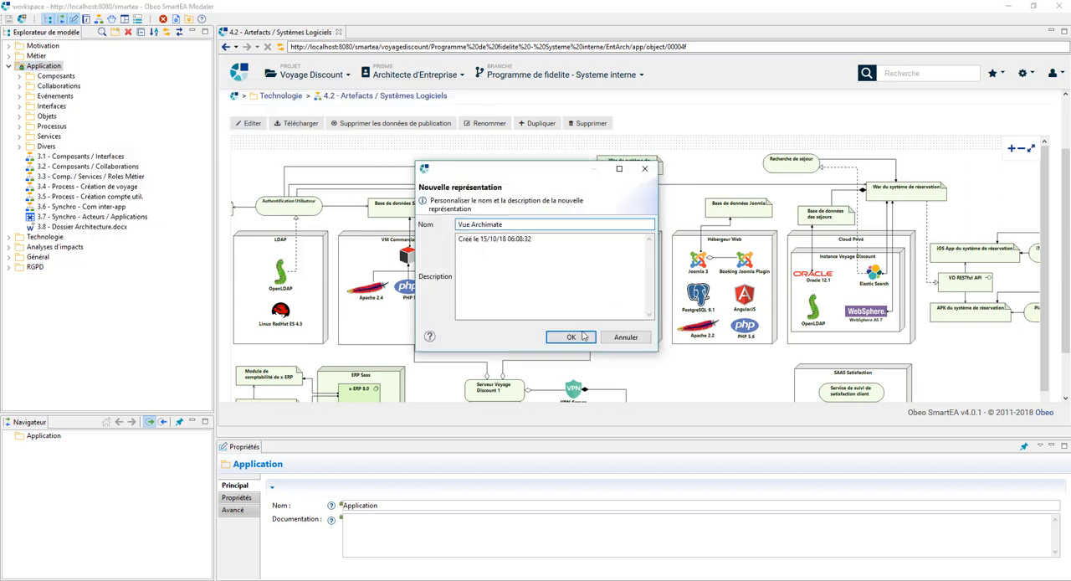
pyautogui.moveTo(519, 224); pyautogui.dragTo(449, 232)
pyautogui.write('Impacts scénario 1')
pyautogui.click(590, 341)
pyautogui.click(554, 318)
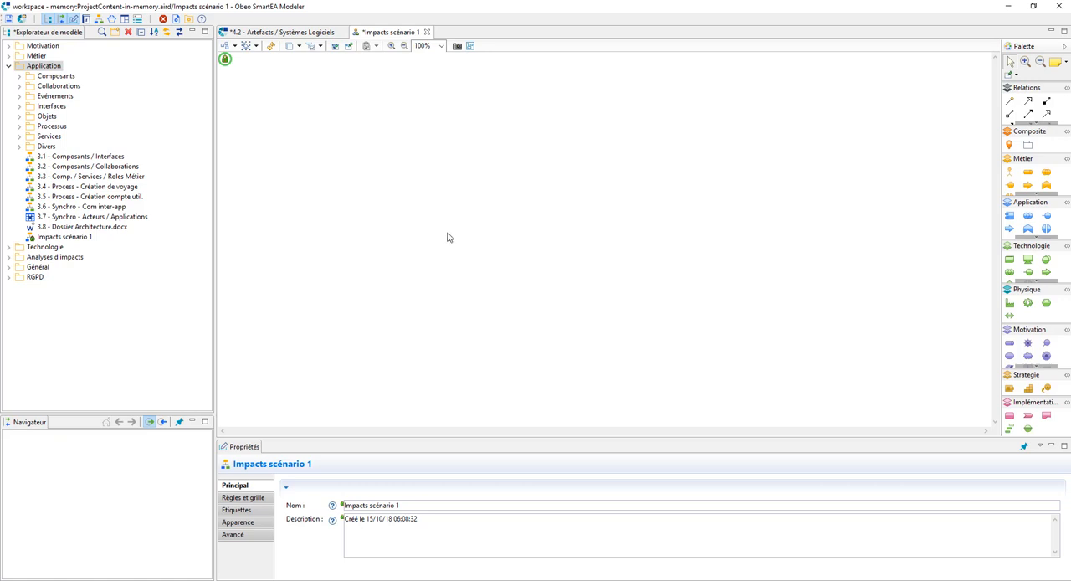
# Step: Search the model explorer for fidélité and place the requirement Offrir des points de fidélité on the diagram
pyautogui.click(101, 33)
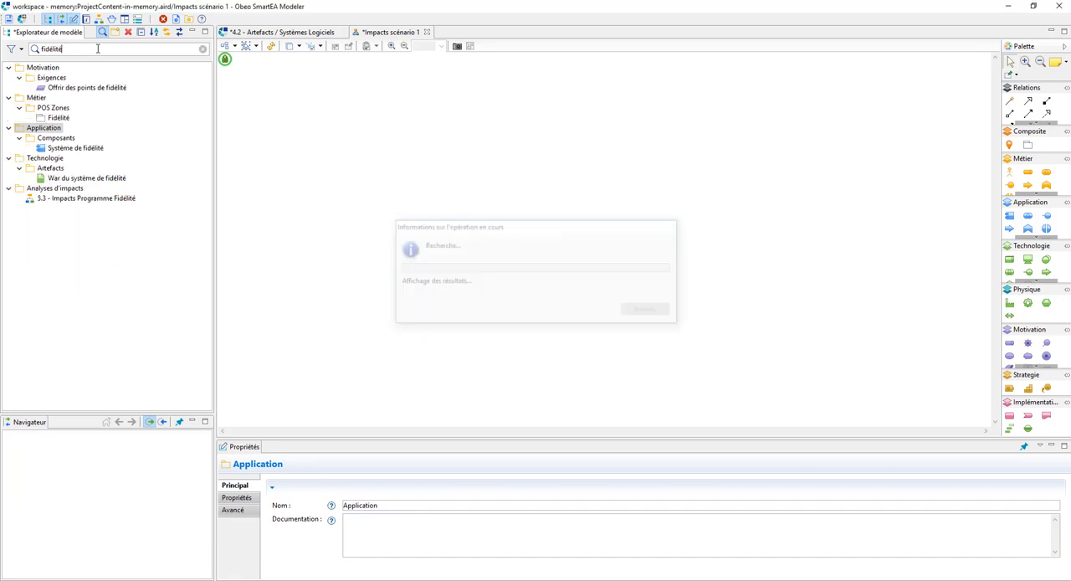
pyautogui.moveTo(125, 88); pyautogui.dragTo(330, 198)
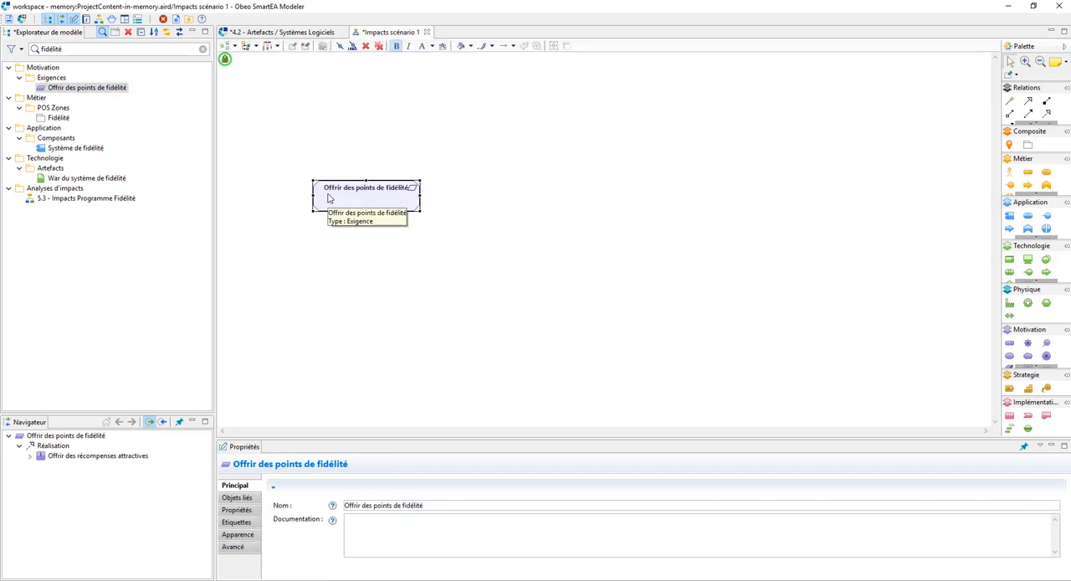
# Step: Add the requirement's realising services Suivi satisfaction clients and Gestion des avantages clients from its incoming relations, one above the other
pyautogui.click(163, 423)
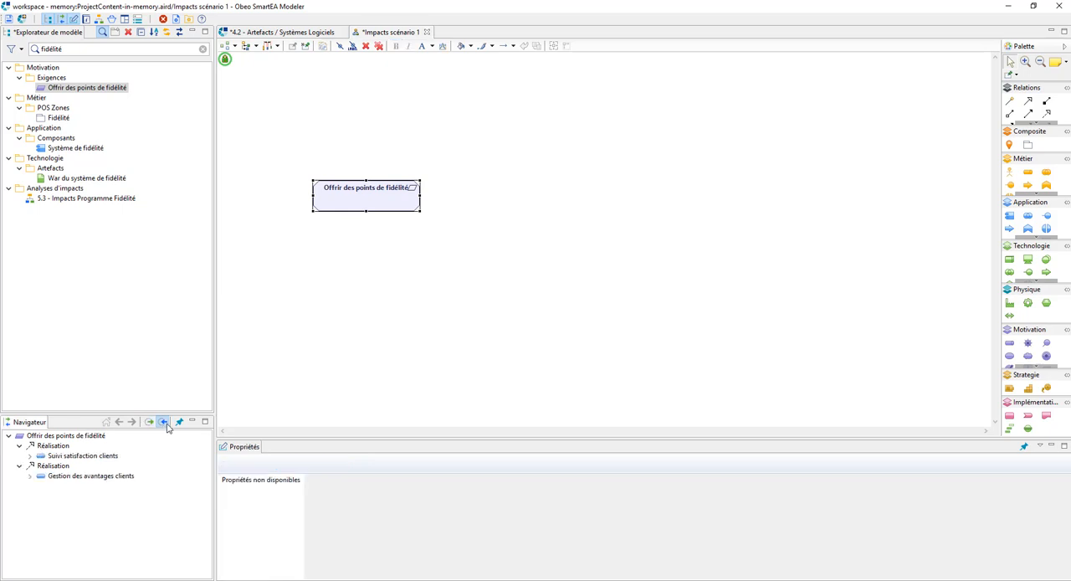
pyautogui.click(81, 456)
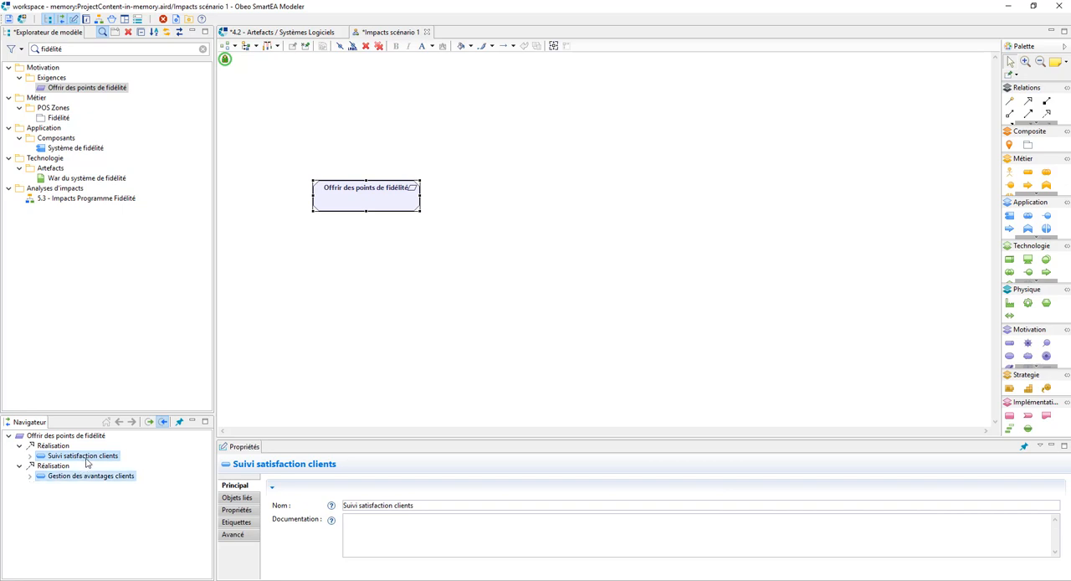
pyautogui.moveTo(86, 461)
pyautogui.mouseDown()
pyautogui.moveTo(502, 208)
pyautogui.moveTo(537, 264)
pyautogui.mouseUp()
pyautogui.moveTo(538, 211); pyautogui.dragTo(535, 166)
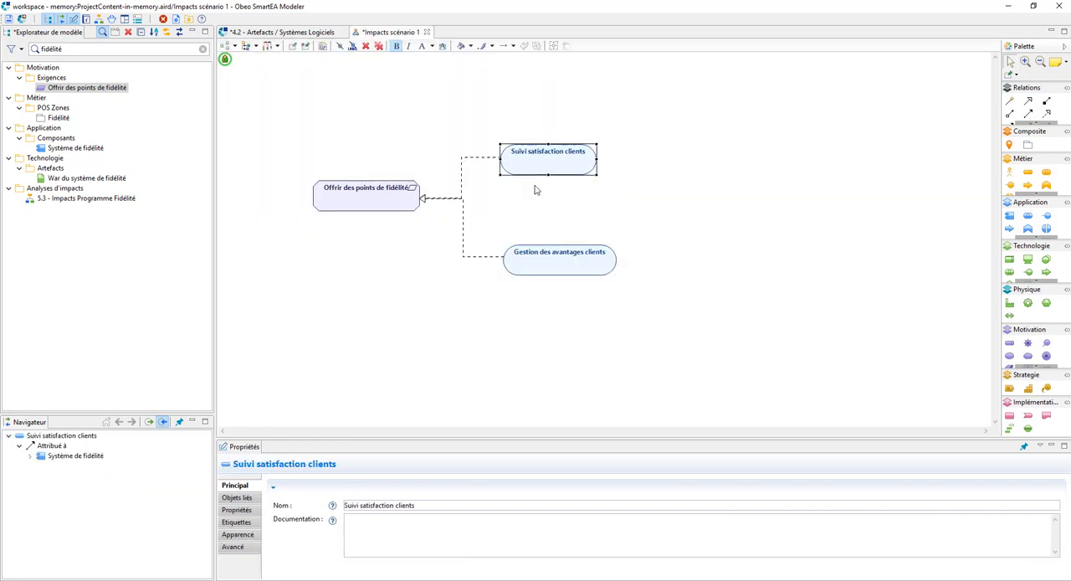
# Step: Add the Système de fidélité component to the diagram, enlarge it and nest both client services inside it
pyautogui.moveTo(77, 456); pyautogui.dragTo(508, 351)
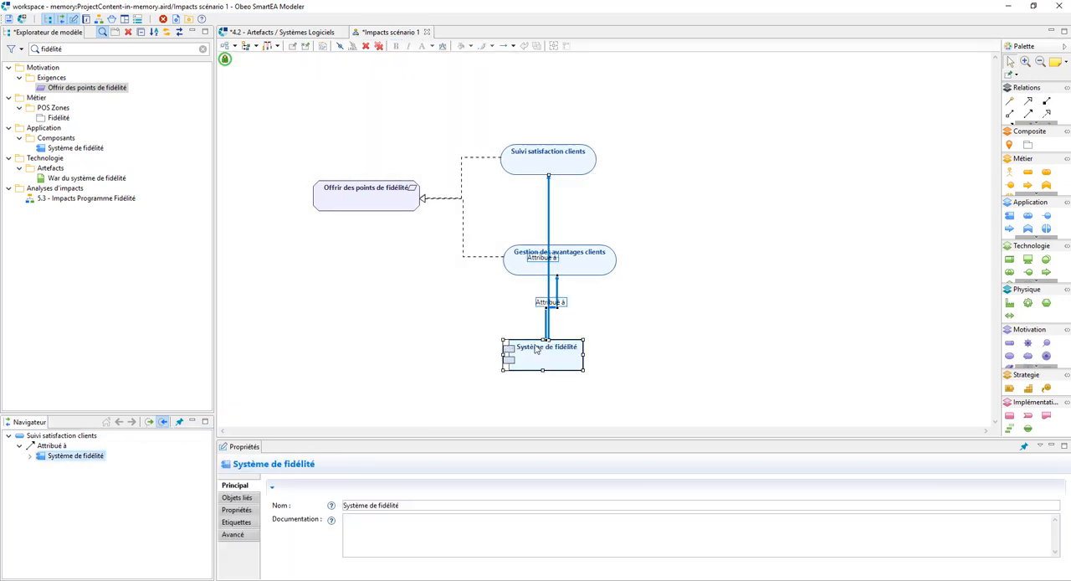
pyautogui.moveTo(587, 356); pyautogui.dragTo(636, 356)
pyautogui.moveTo(569, 371); pyautogui.dragTo(555, 339)
pyautogui.moveTo(594, 268); pyautogui.dragTo(588, 341)
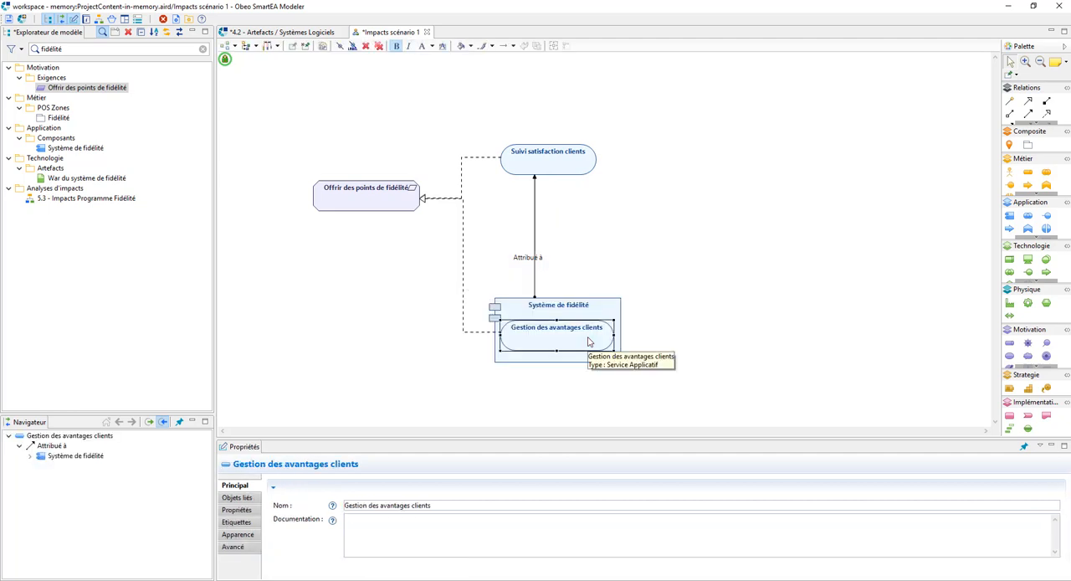
pyautogui.click(579, 314)
pyautogui.moveTo(555, 297); pyautogui.dragTo(559, 253)
pyautogui.moveTo(553, 169); pyautogui.dragTo(597, 162)
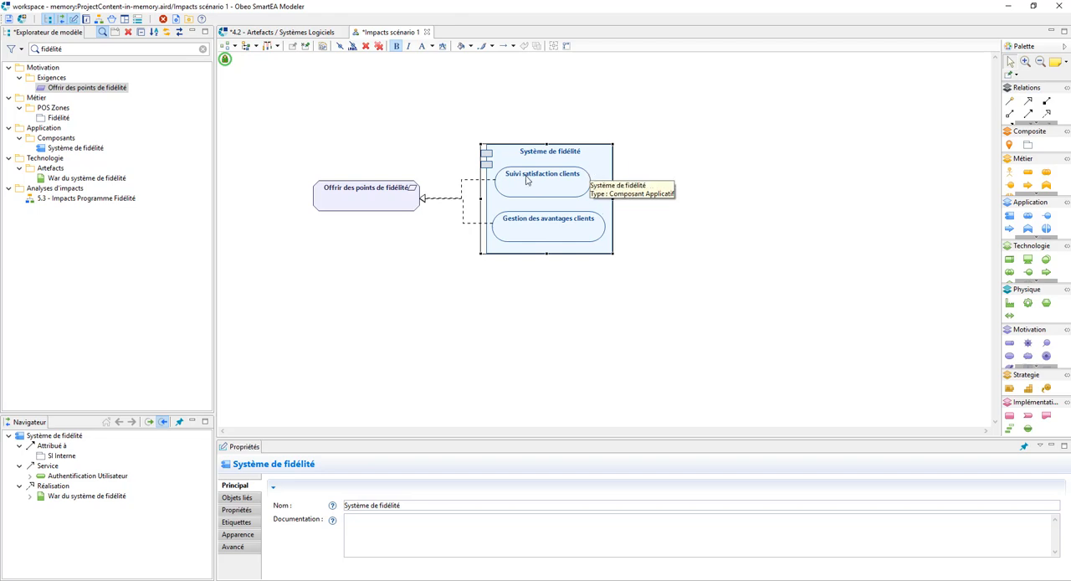
# Step: Place the War du système de fidélité artefact beside Système de fidélité, and open the diagram 5.3 - Impacts Programme Fidélité
pyautogui.moveTo(82, 498); pyautogui.dragTo(717, 193)
pyautogui.press('F2')
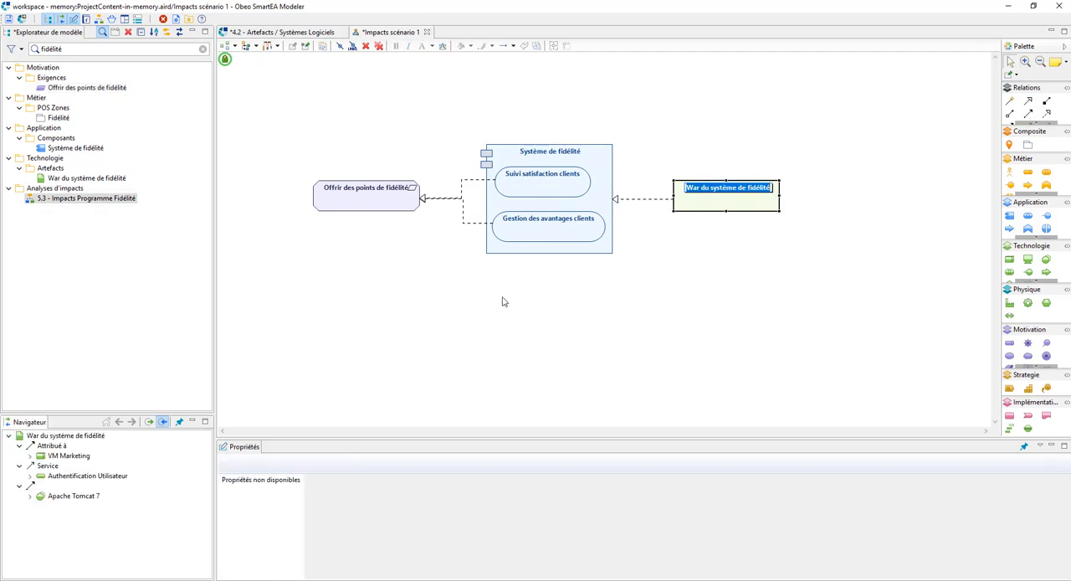
pyautogui.doubleClick(106, 199)
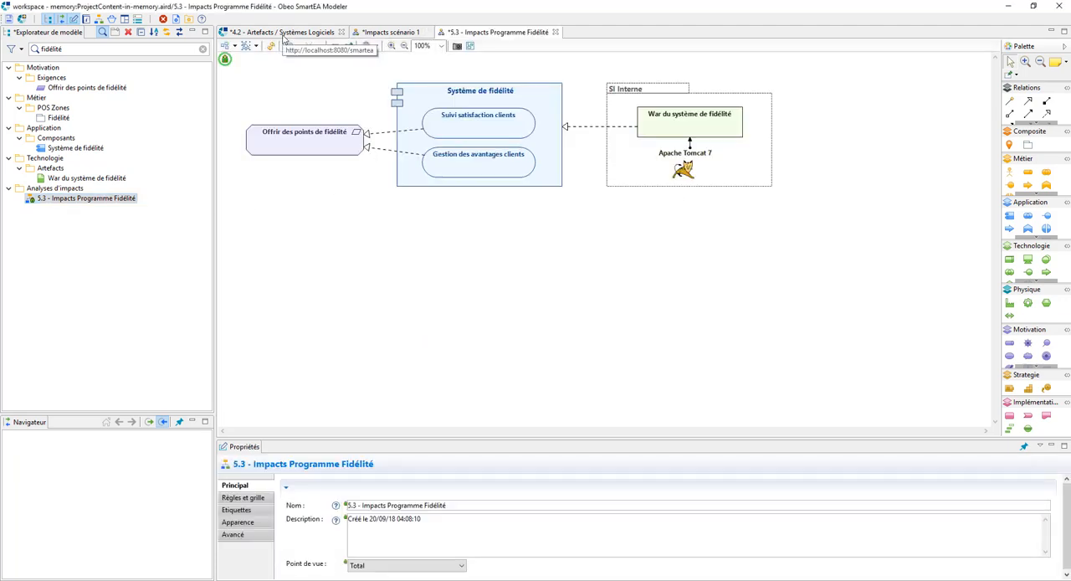
# Step: Switch to the branch Programme de fidelite - Module ERP, saving the current branch's changes, and open its 5.3 - Impacts Programme Fidélité diagram
pyautogui.click(284, 33)
pyautogui.click(527, 76)
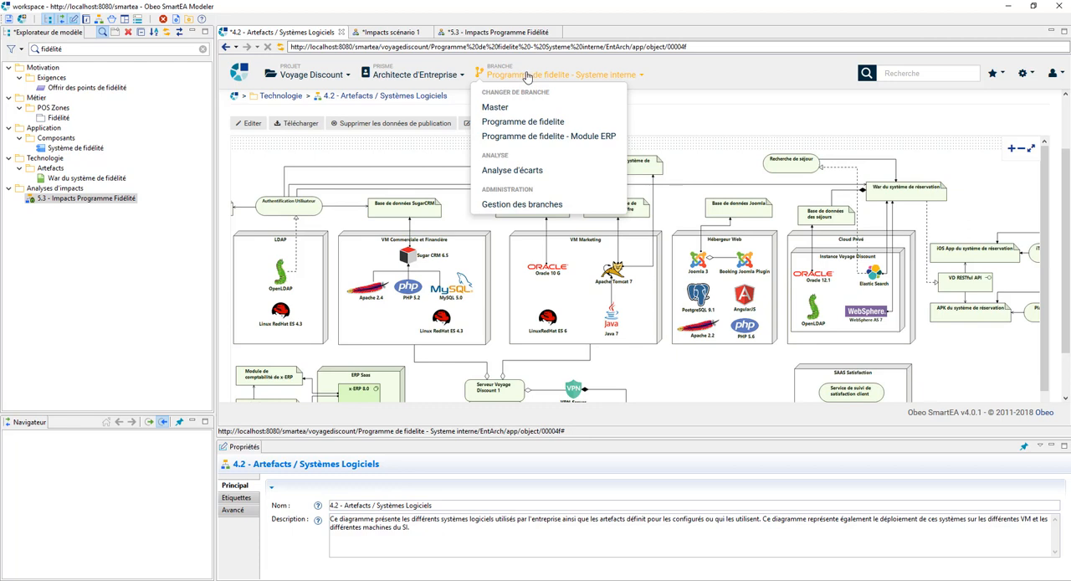
pyautogui.click(519, 138)
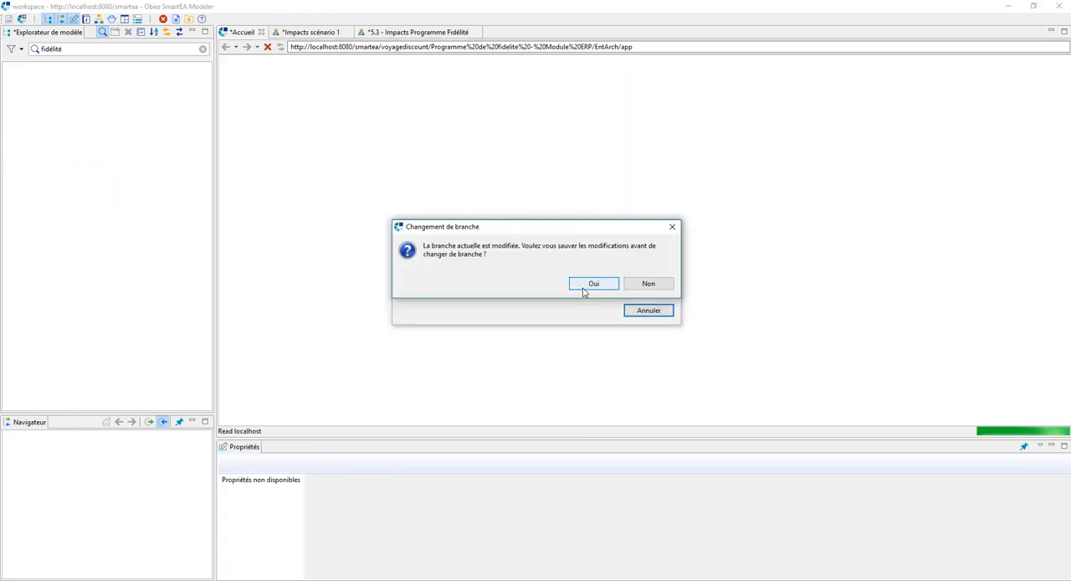
pyautogui.click(593, 284)
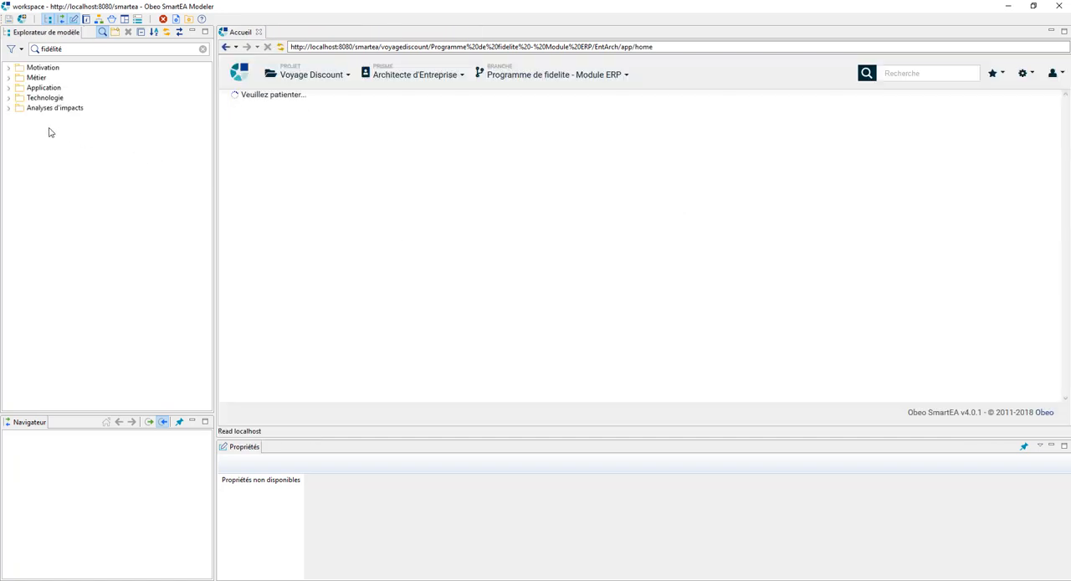
pyautogui.click(9, 108)
pyautogui.doubleClick(50, 119)
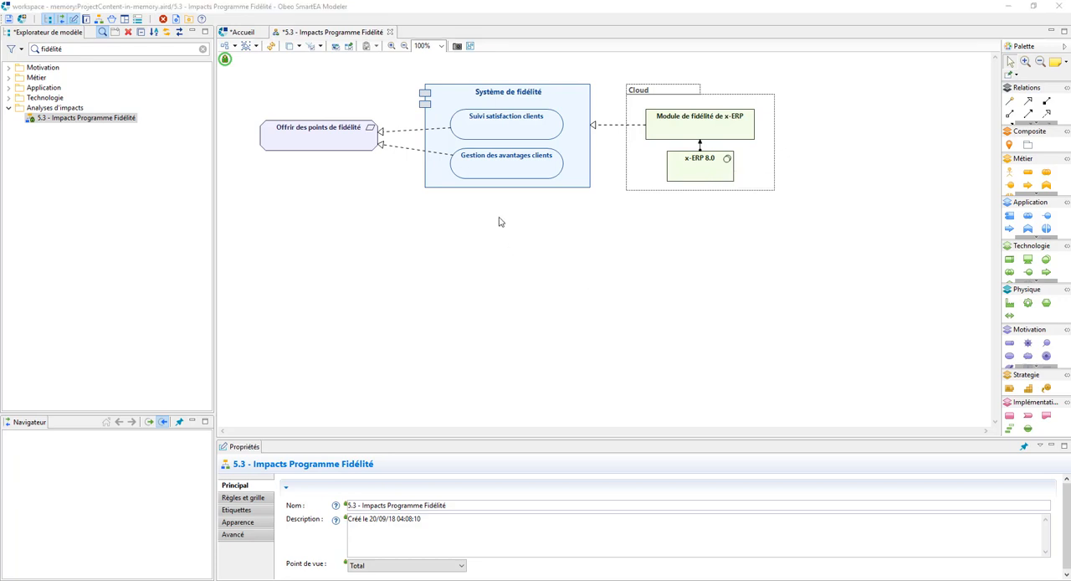
# Step: Run a new gap analysis between the branches Programme de fidelite - Module ERP and Master
pyautogui.click(240, 32)
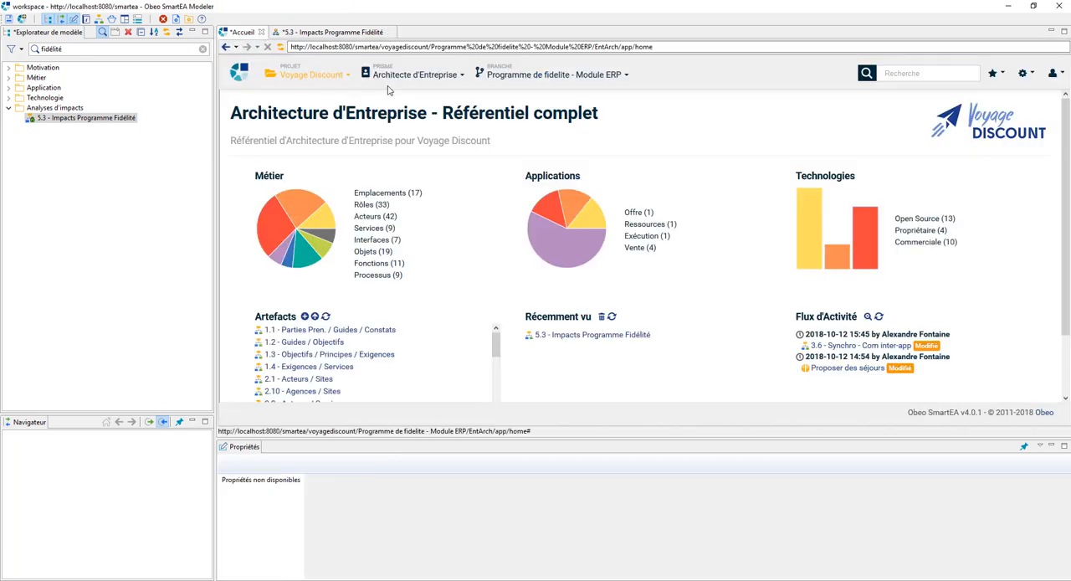
pyautogui.click(539, 77)
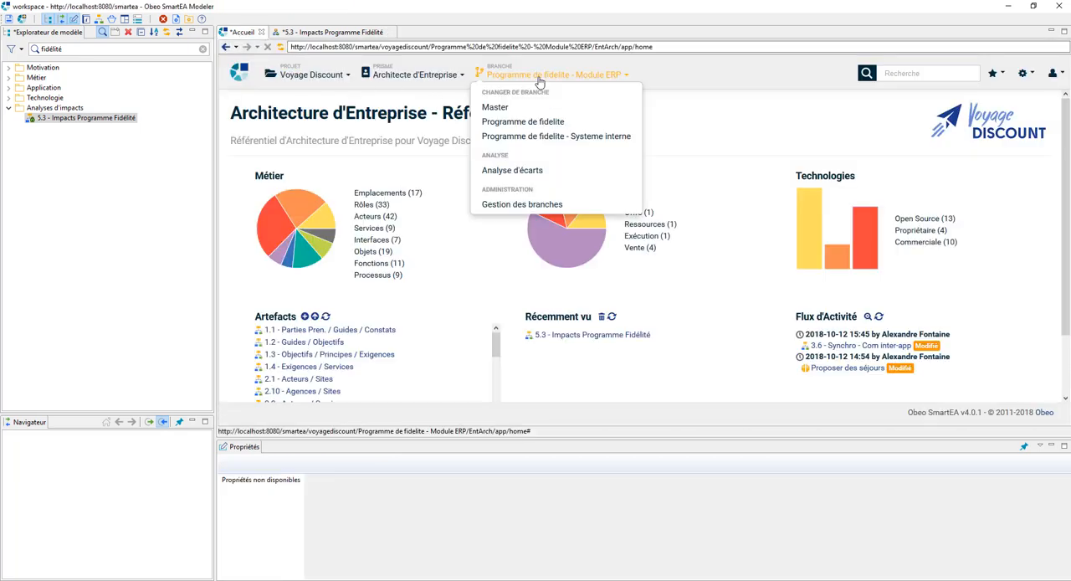
pyautogui.click(514, 171)
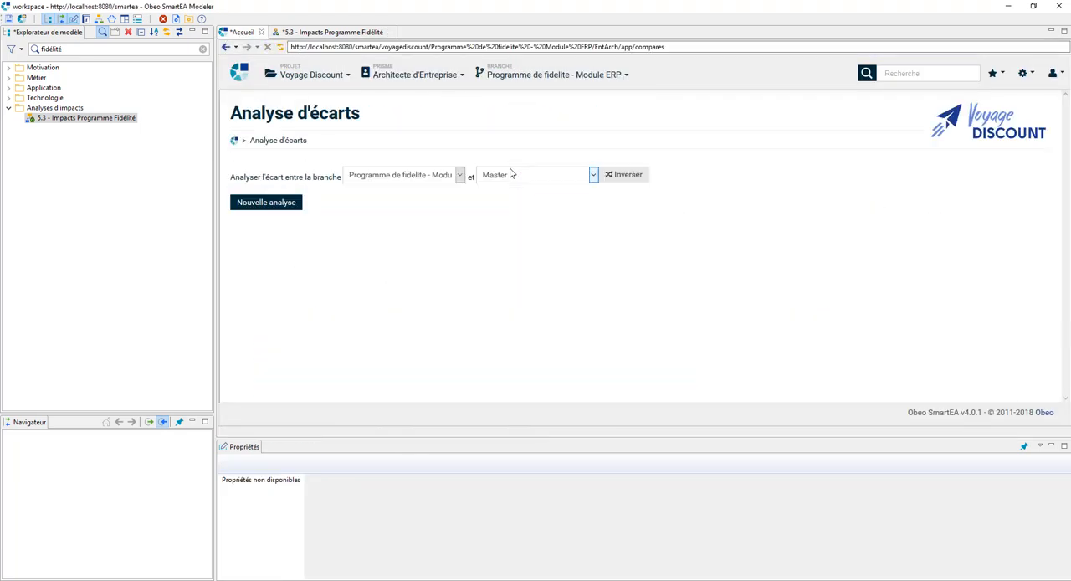
pyautogui.click(460, 175)
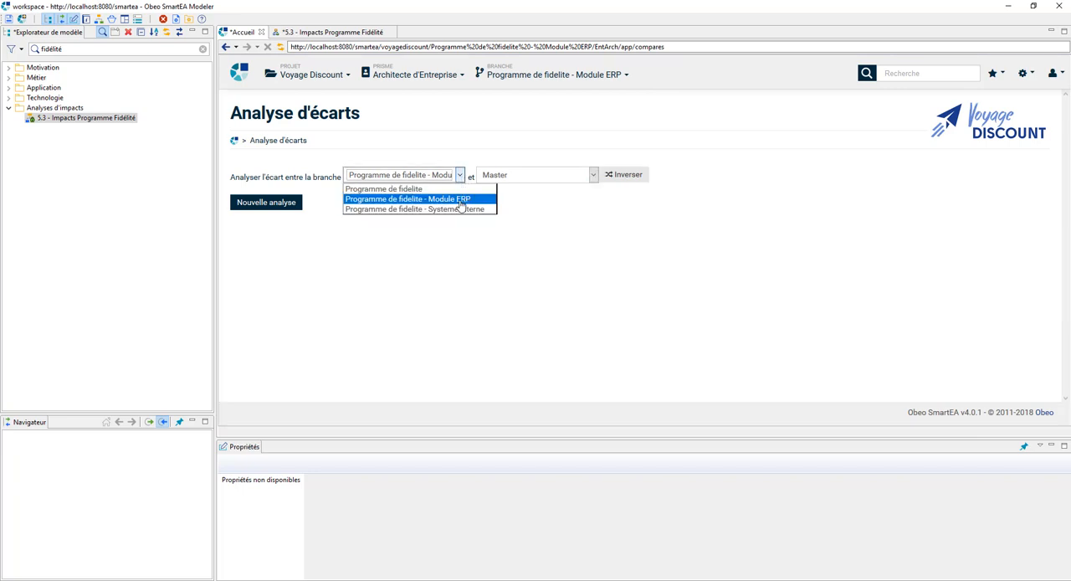
pyautogui.click(460, 205)
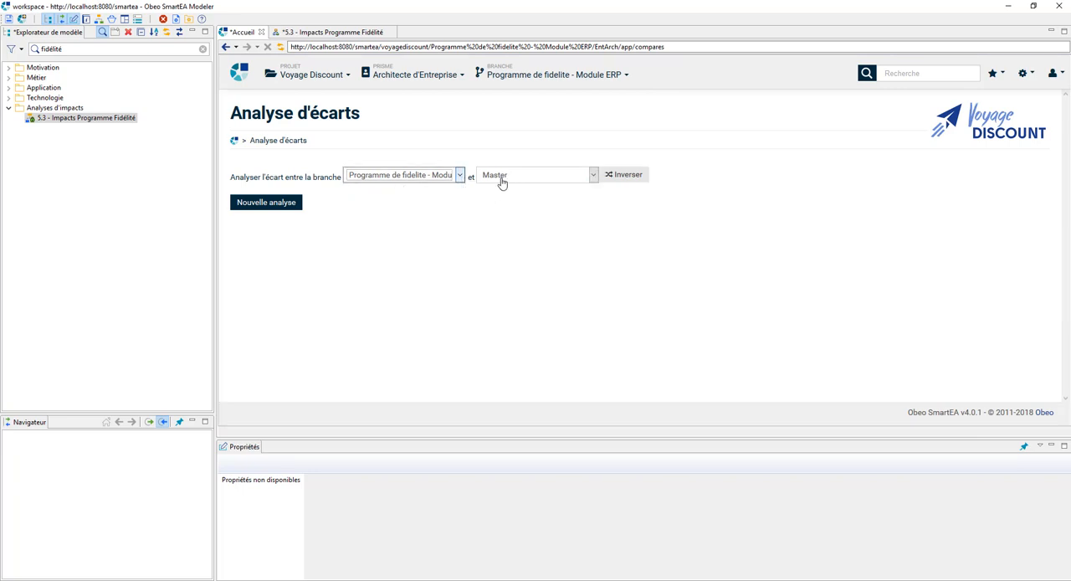
pyautogui.click(281, 210)
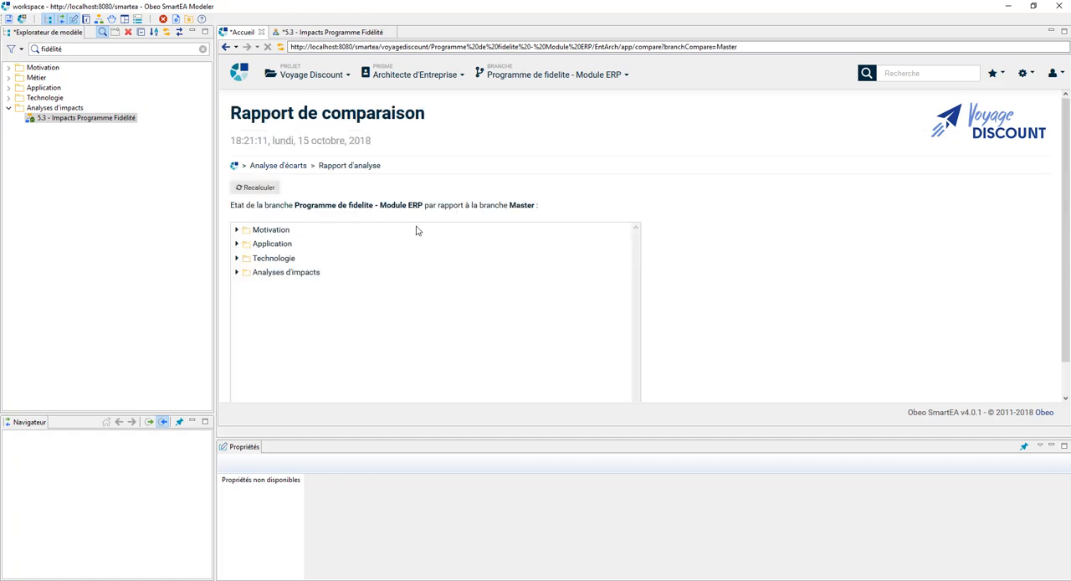
# Step: Examine the comparison report's differences for the services under Application and the artefacts under Technologie
pyautogui.click(237, 244)
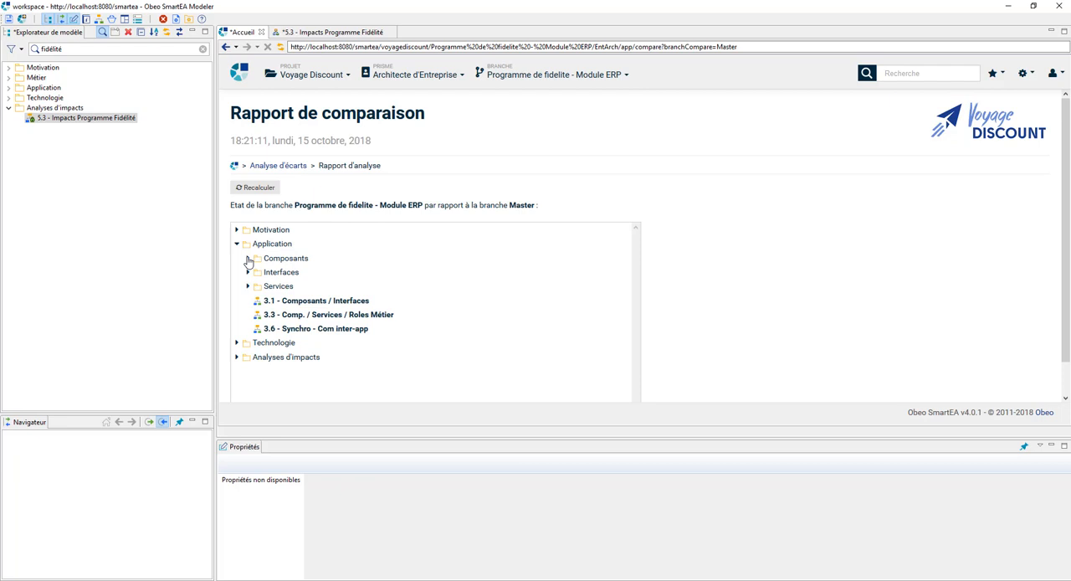
pyautogui.click(248, 286)
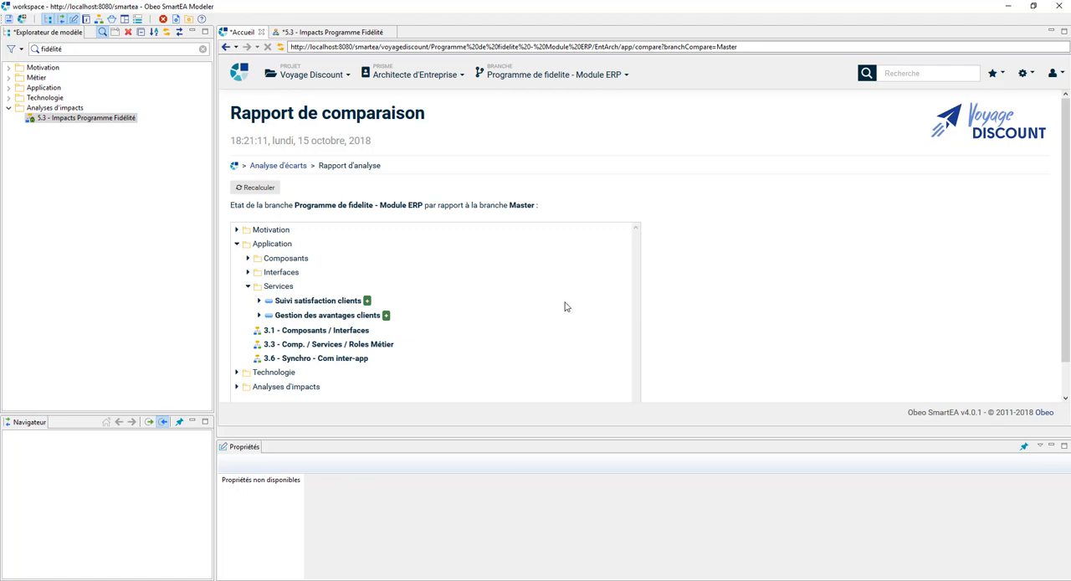
pyautogui.click(237, 373)
pyautogui.scroll(-1, 373, 359)
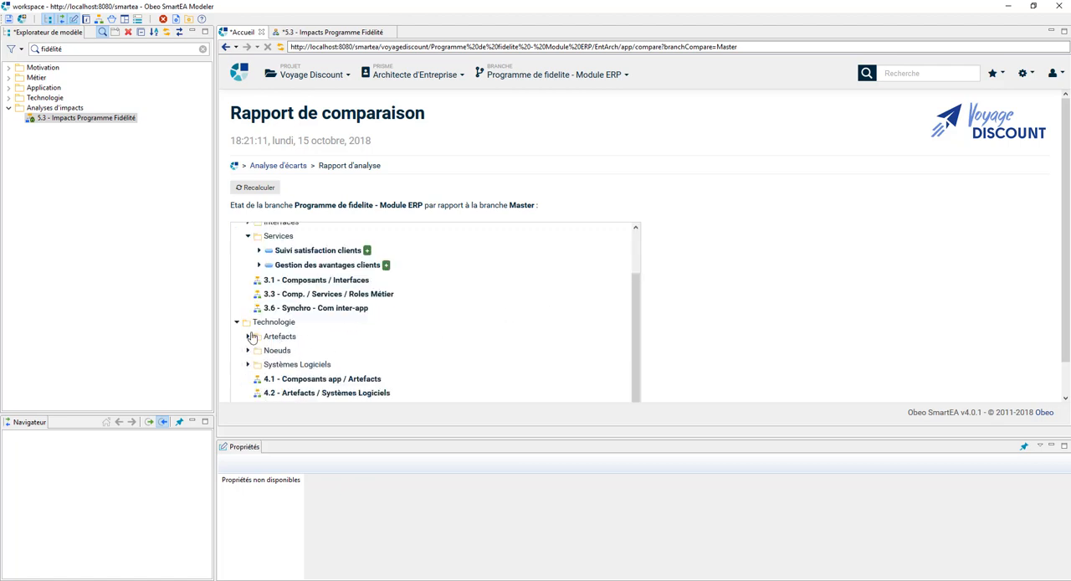
pyautogui.click(247, 336)
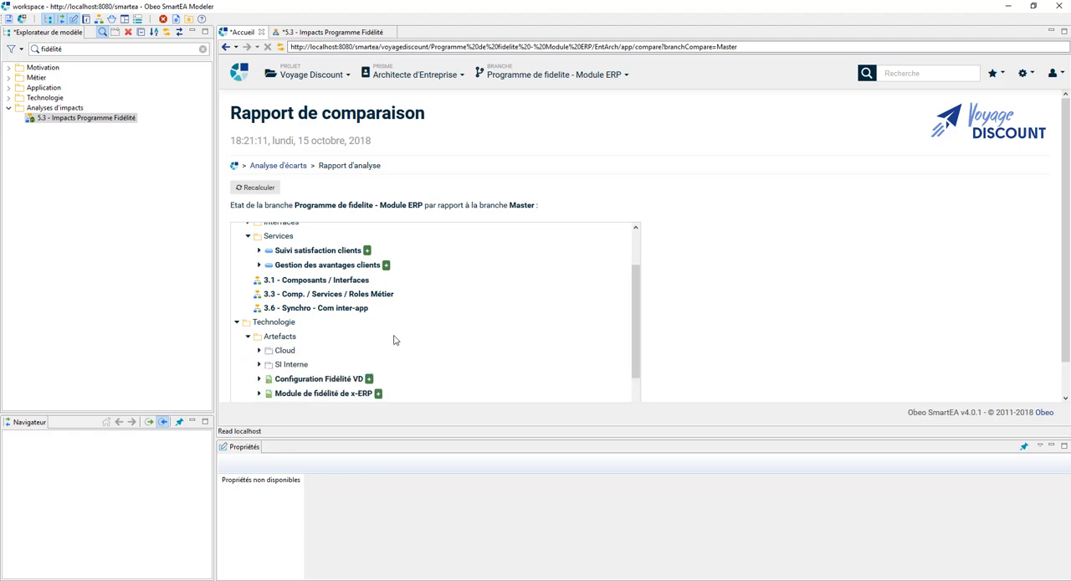
pyautogui.scroll(-1, 420, 373)
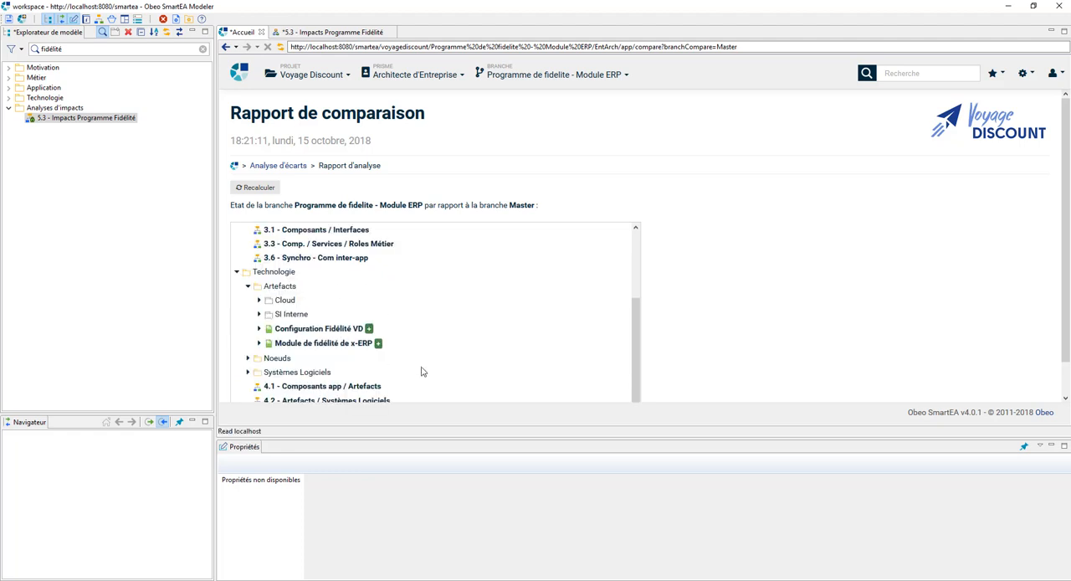
pyautogui.click(362, 388)
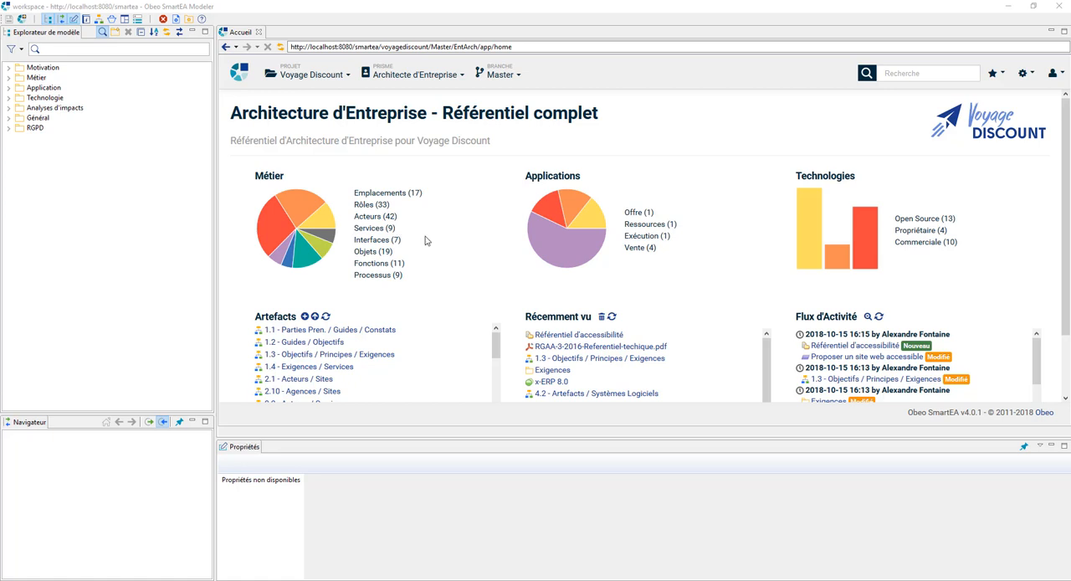
# Step: Open the diagram 2.9 - Process - Vente de séjour from the Métier folder of the Master branch
pyautogui.click(10, 77)
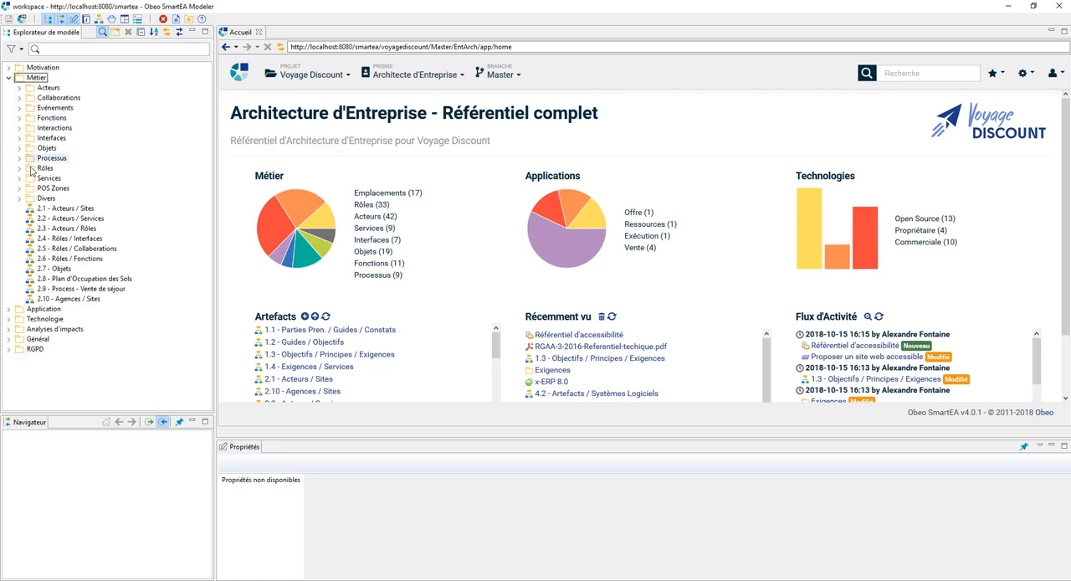
pyautogui.click(68, 288)
pyautogui.doubleClick(69, 289)
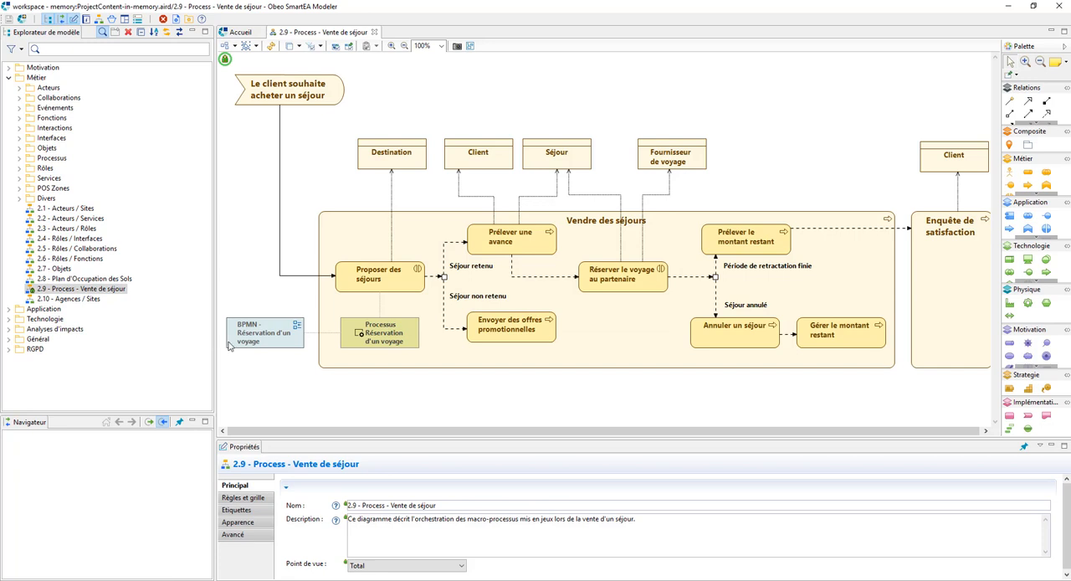
# Step: Select the Proposer des séjours interaction and show its linked objects
pyautogui.moveTo(230, 345)
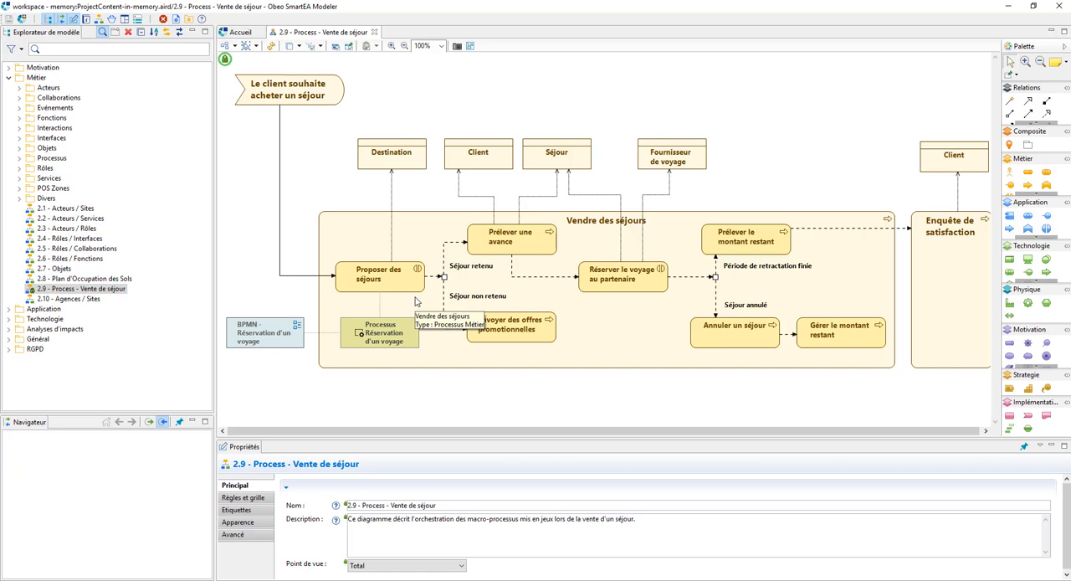
pyautogui.click(403, 288)
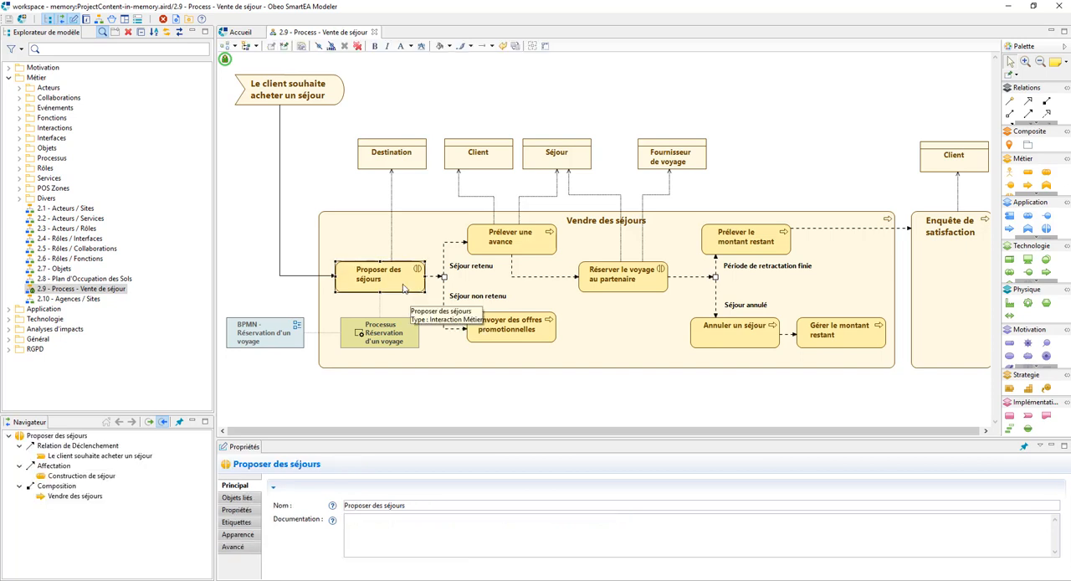
pyautogui.click(248, 497)
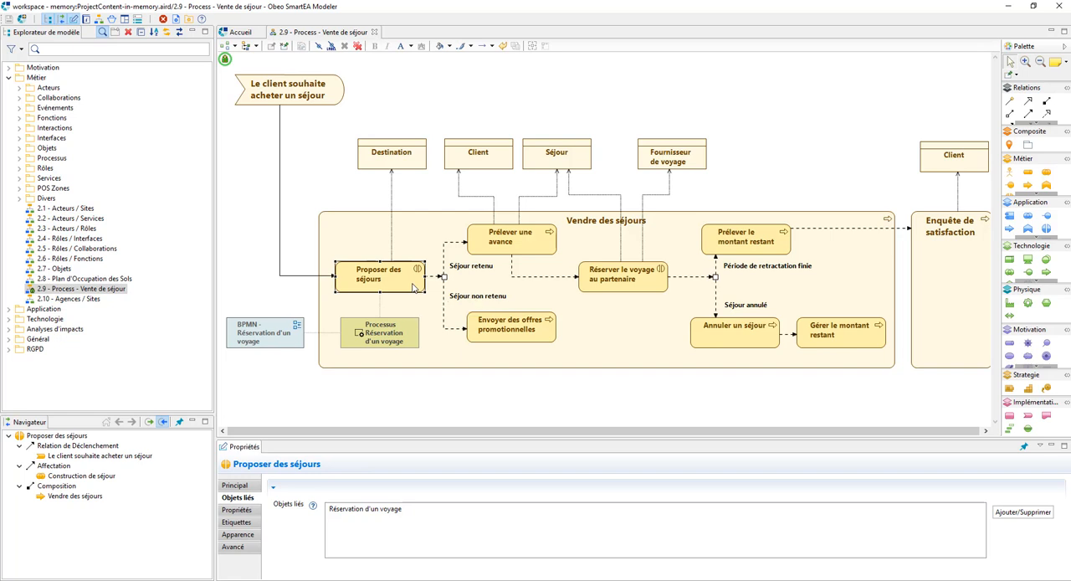
# Step: Select the linked process Réservation d'un voyage and open its BPMN - Réservation d'un voyage view
pyautogui.click(402, 333)
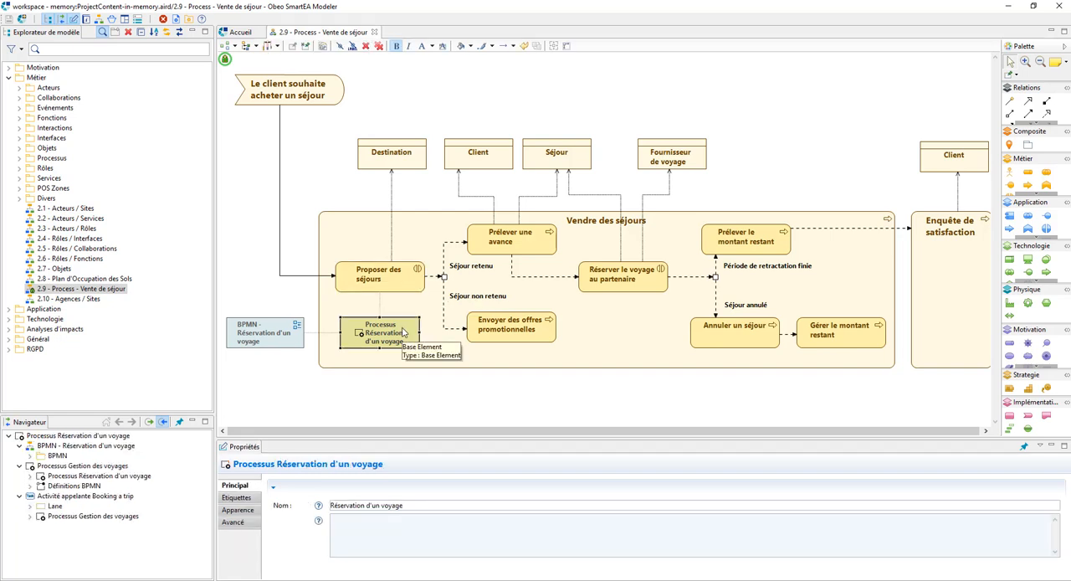
pyautogui.doubleClick(291, 339)
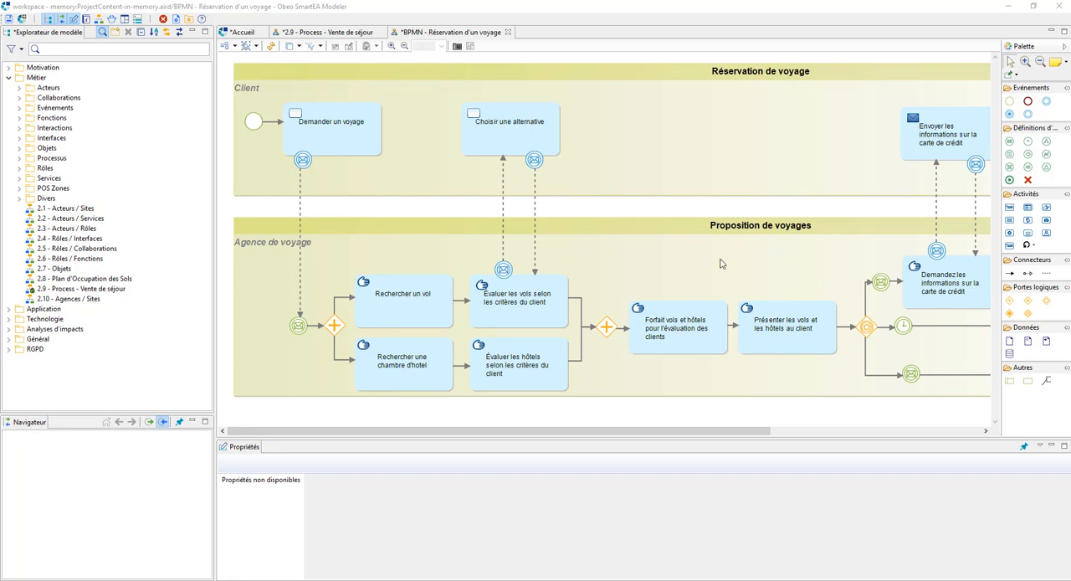
# Step: Open the artefact Impacts de la mise à jour d'un Logiciel Système linked to Linux RedHat ES 4.3 under Technologie's Systèmes Logiciels
pyautogui.click(8, 77)
pyautogui.click(8, 98)
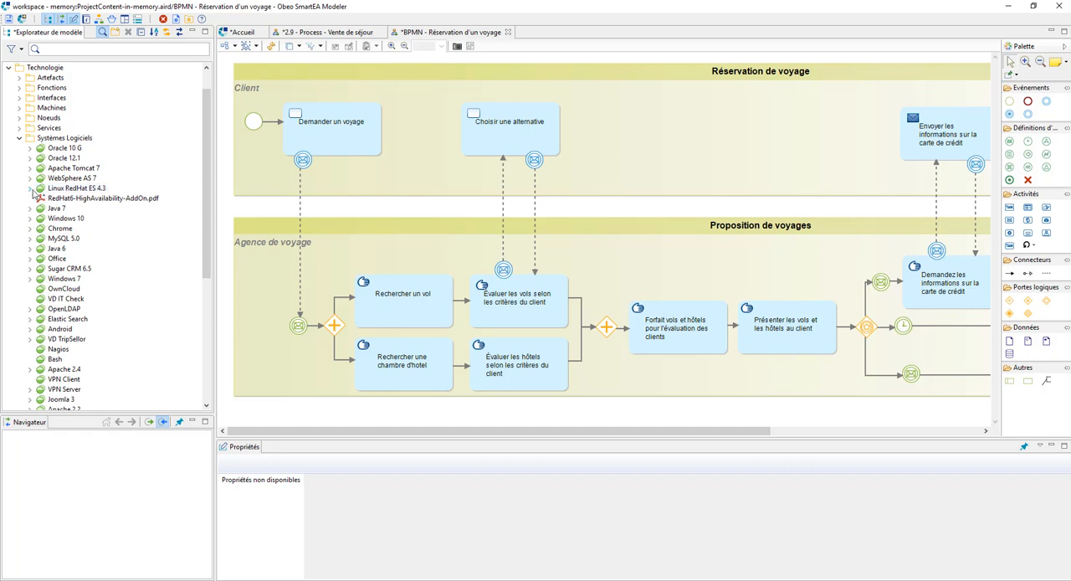
pyautogui.click(52, 189)
pyautogui.rightClick(52, 189)
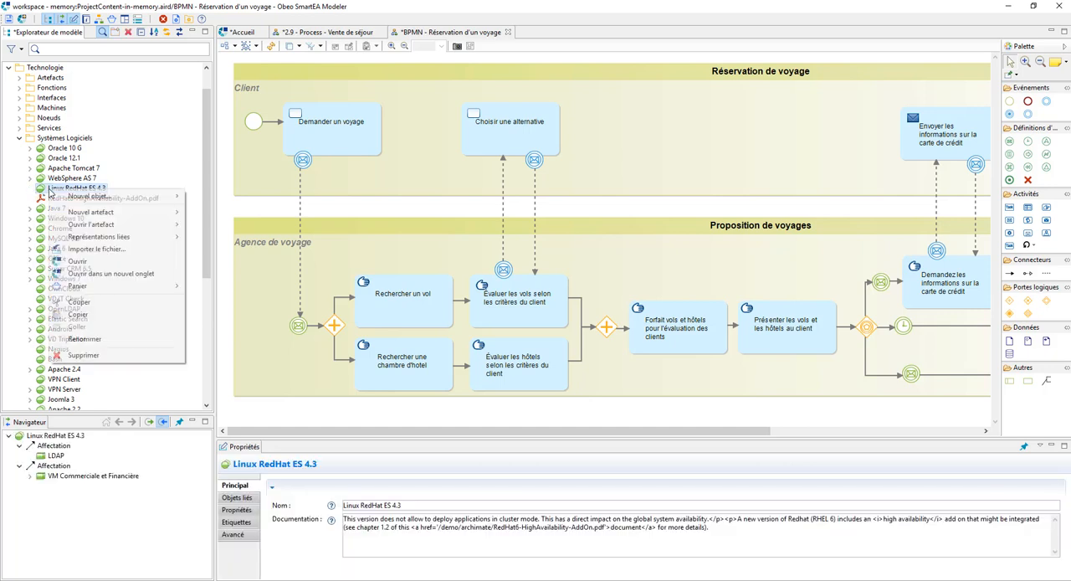
pyautogui.moveTo(98, 227)
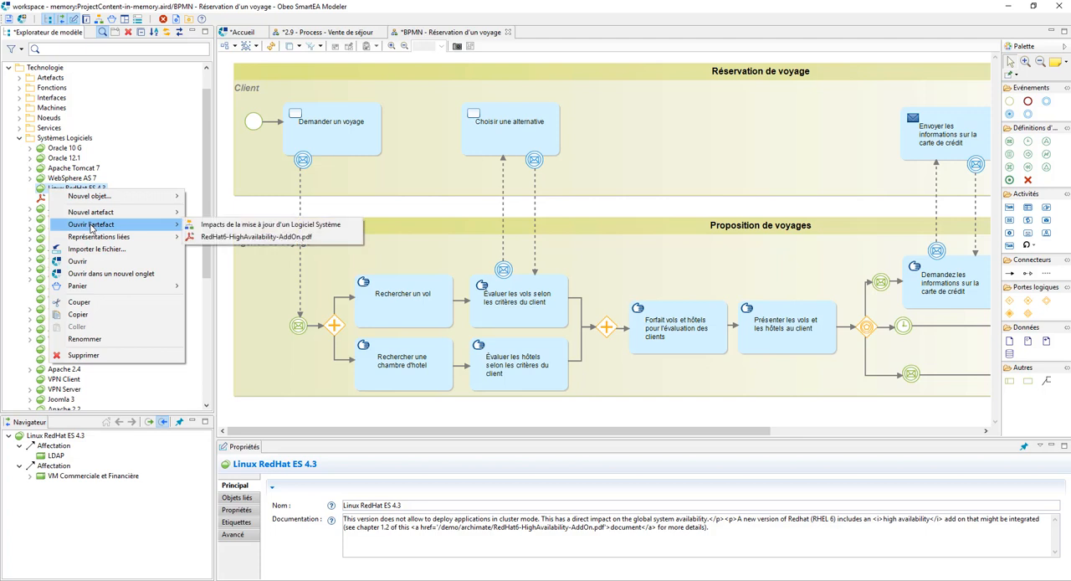
pyautogui.click(191, 225)
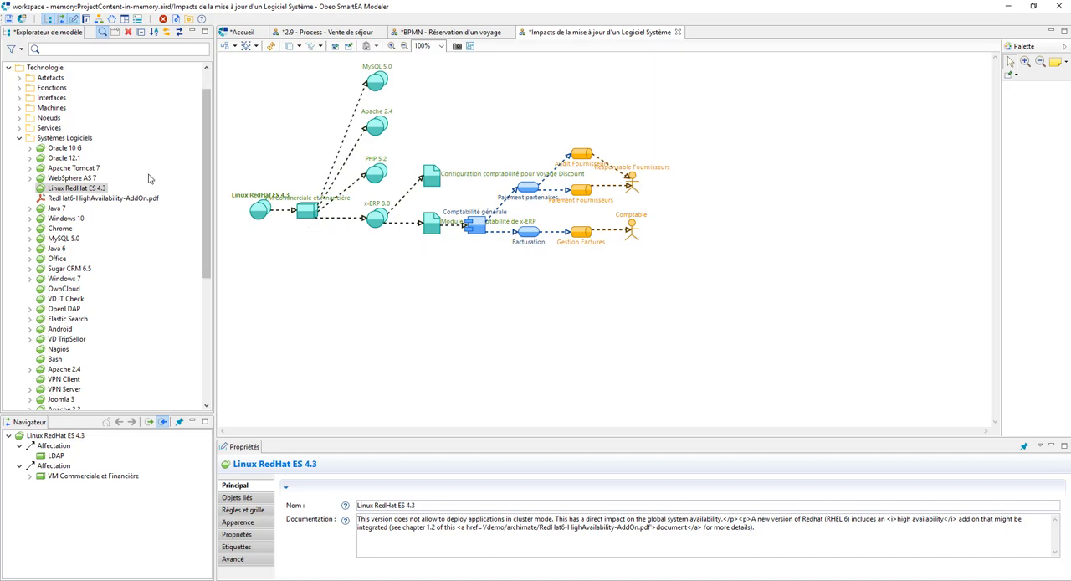
# Step: Open the diagram 3.6 - Synchro - Com inter-app from the Application folder
pyautogui.click(20, 139)
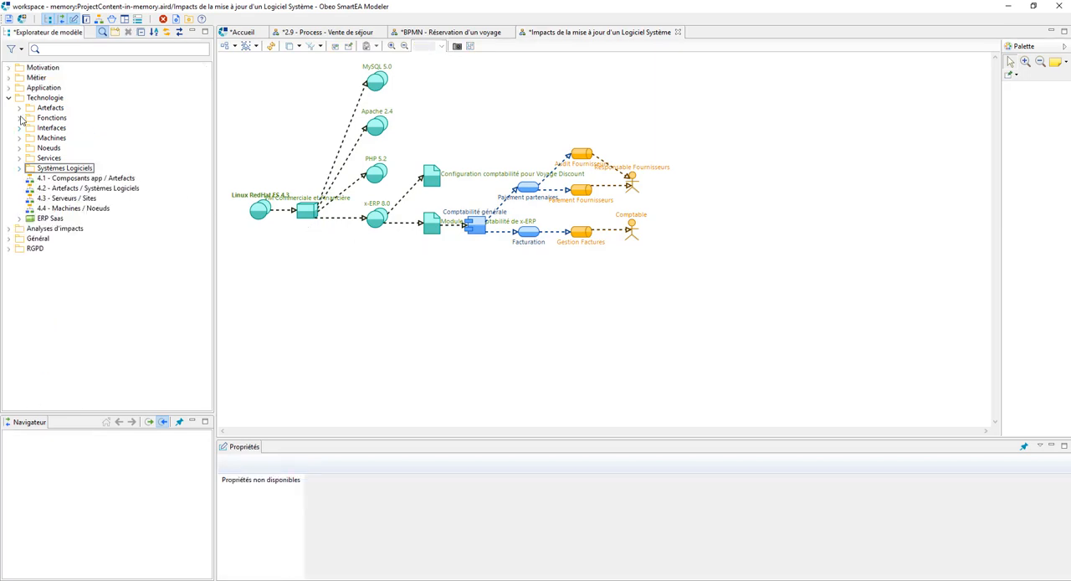
pyautogui.click(9, 89)
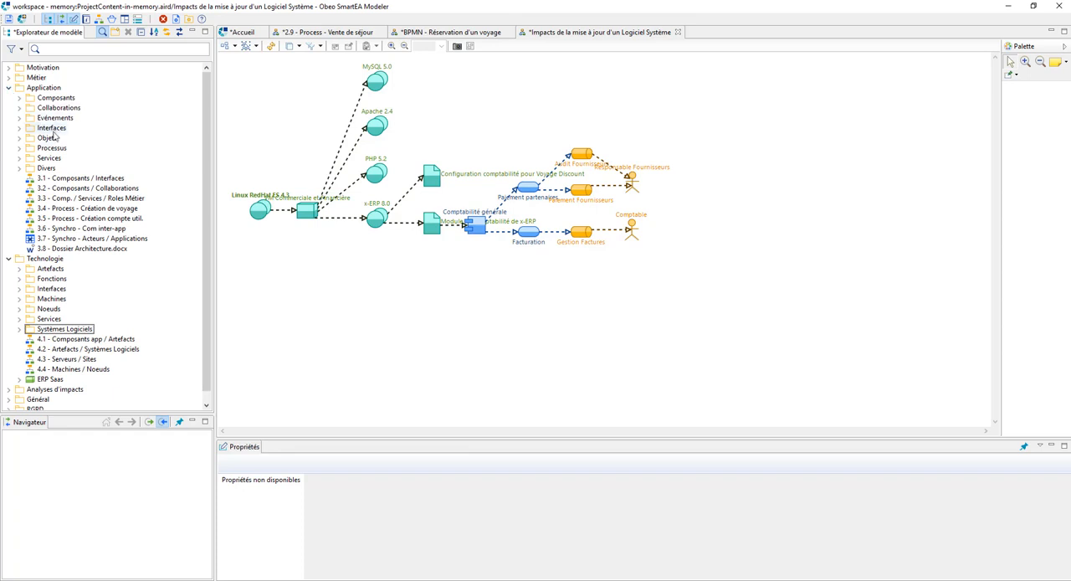
pyautogui.doubleClick(88, 230)
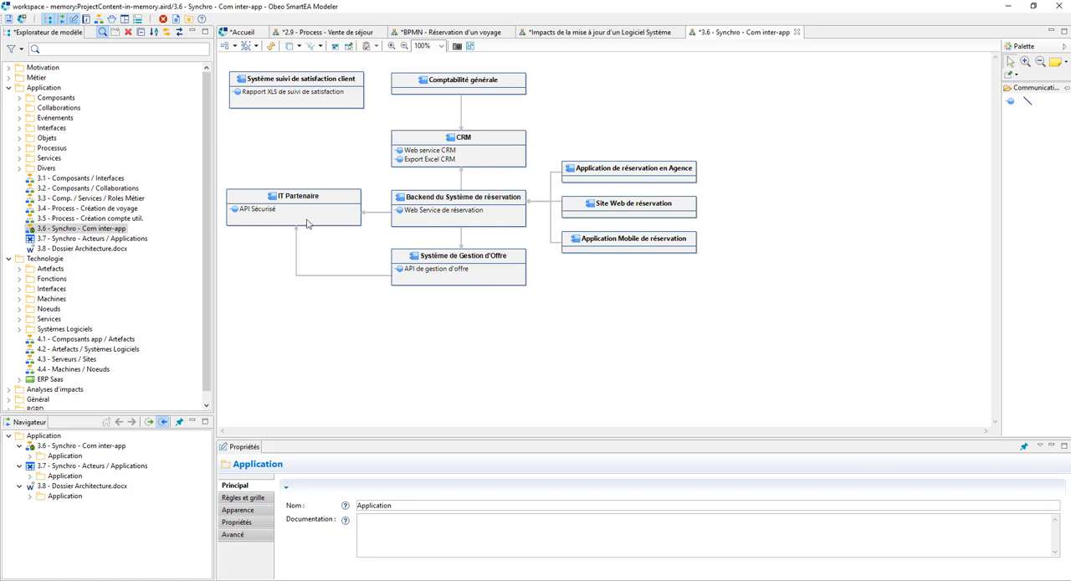
# Step: Switch to Excel to examine the highlighted application exchanges in Applications.xls, and return to Obeo SmartEA Modeler
pyautogui.moveTo(307, 223)
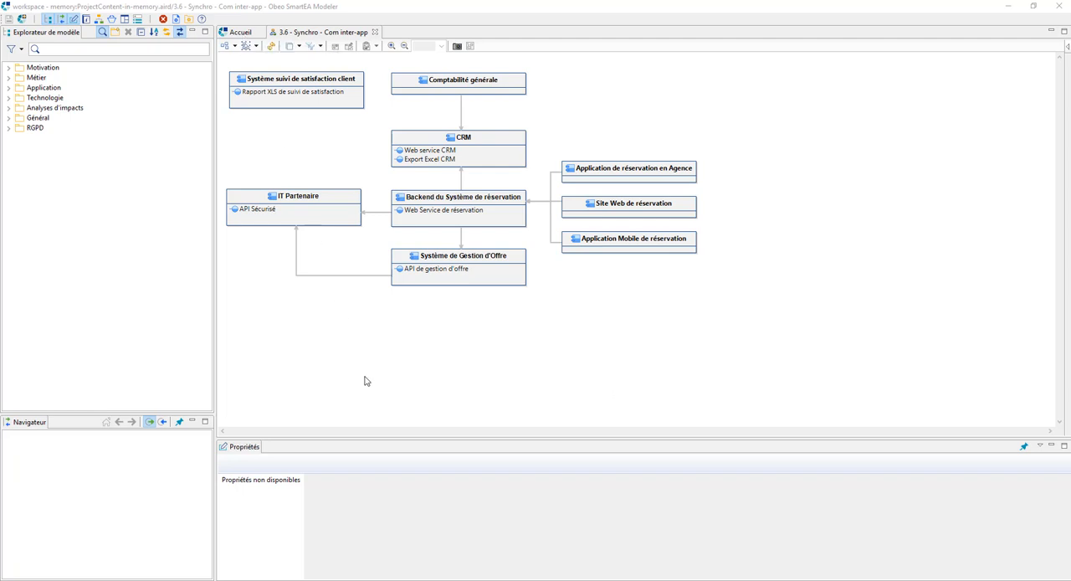
pyautogui.click(496, 534)
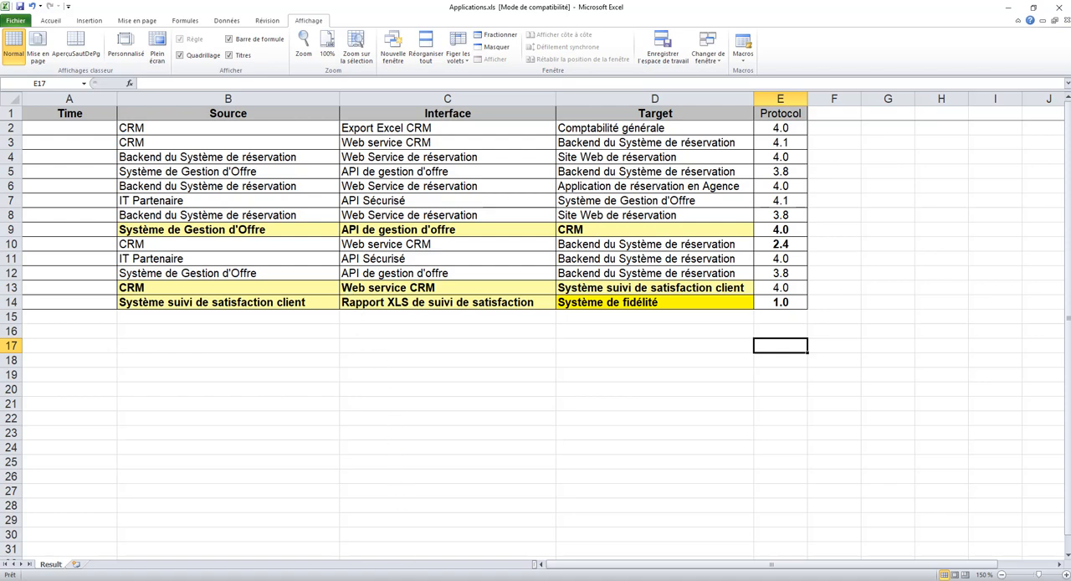
pyautogui.hotkey('alt', 'Tab')
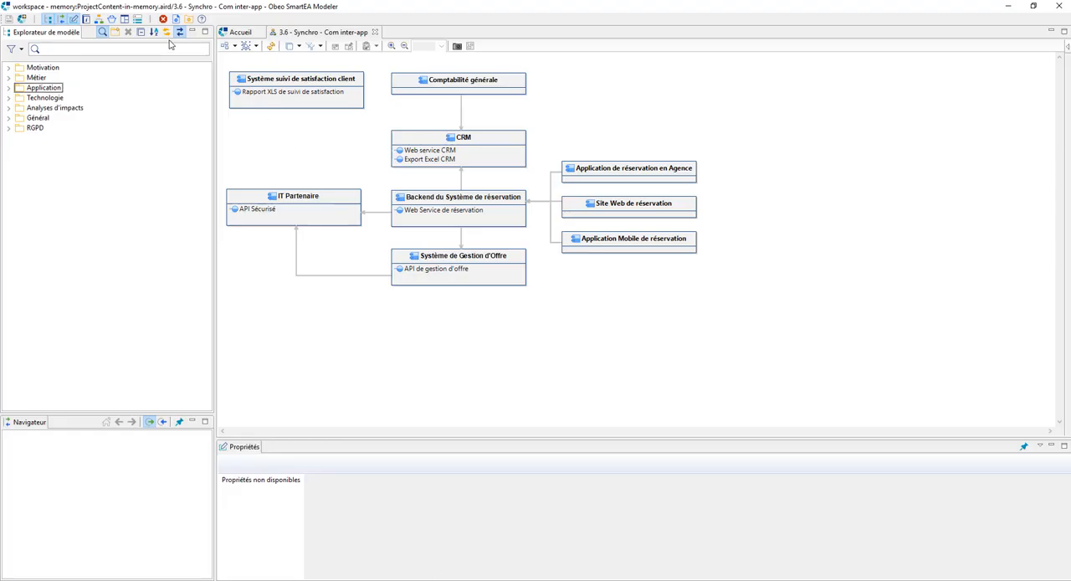
# Step: Open the Traitements page of the SmartEA portal for the Master branch
pyautogui.click(239, 31)
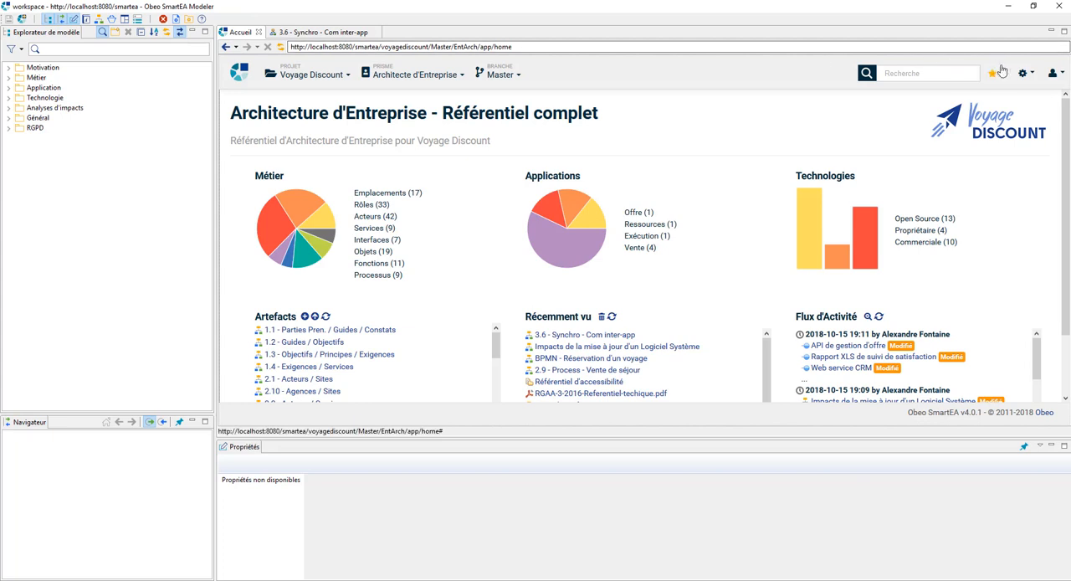
pyautogui.click(1025, 74)
pyautogui.click(972, 119)
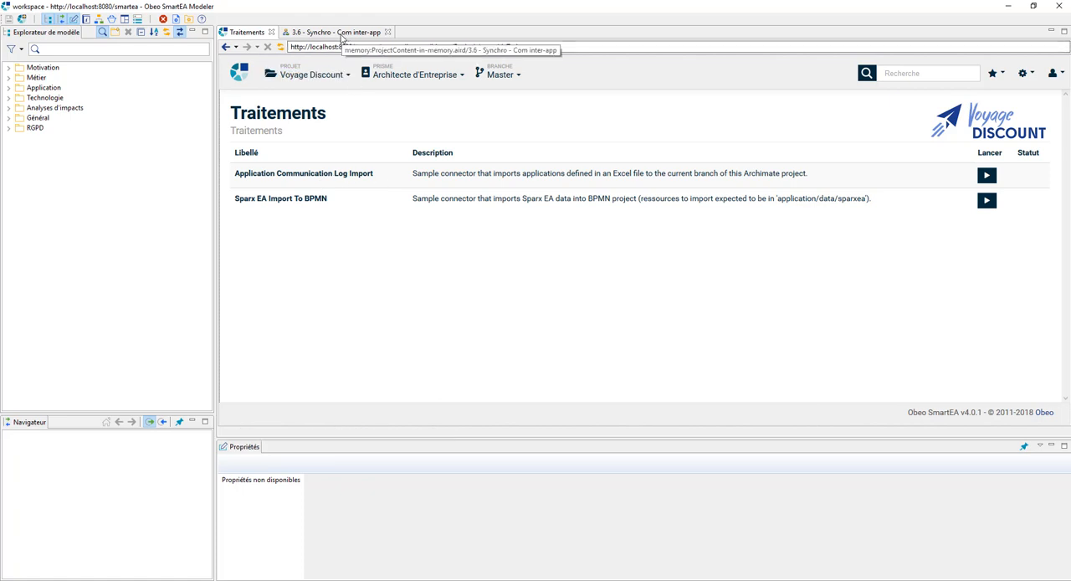
# Step: Place the Traitements page beside the 3.6 diagram and run the Application Communication Log Import
pyautogui.moveTo(243, 34); pyautogui.dragTo(922, 60)
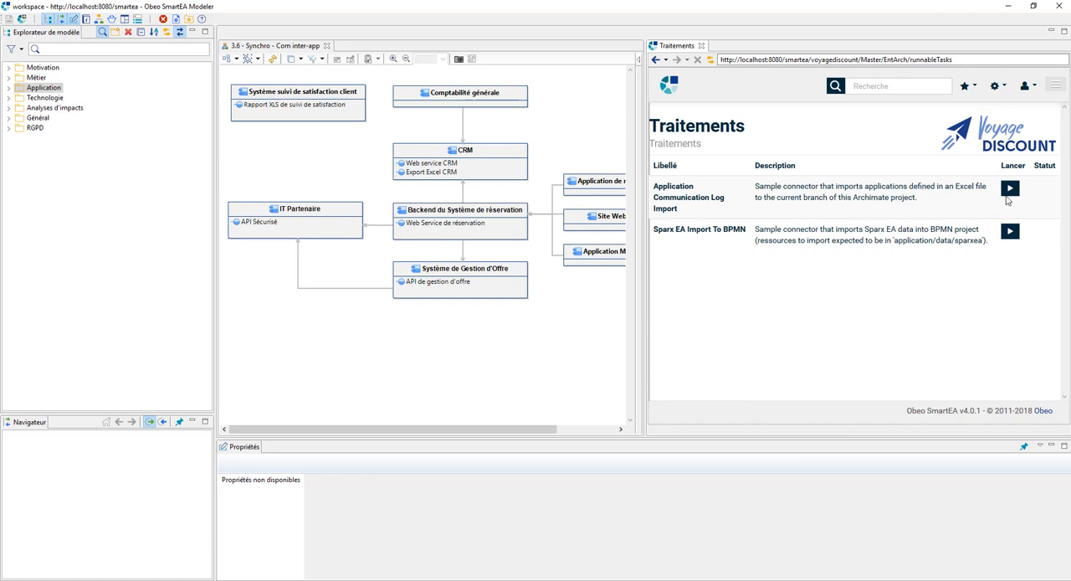
pyautogui.click(1008, 191)
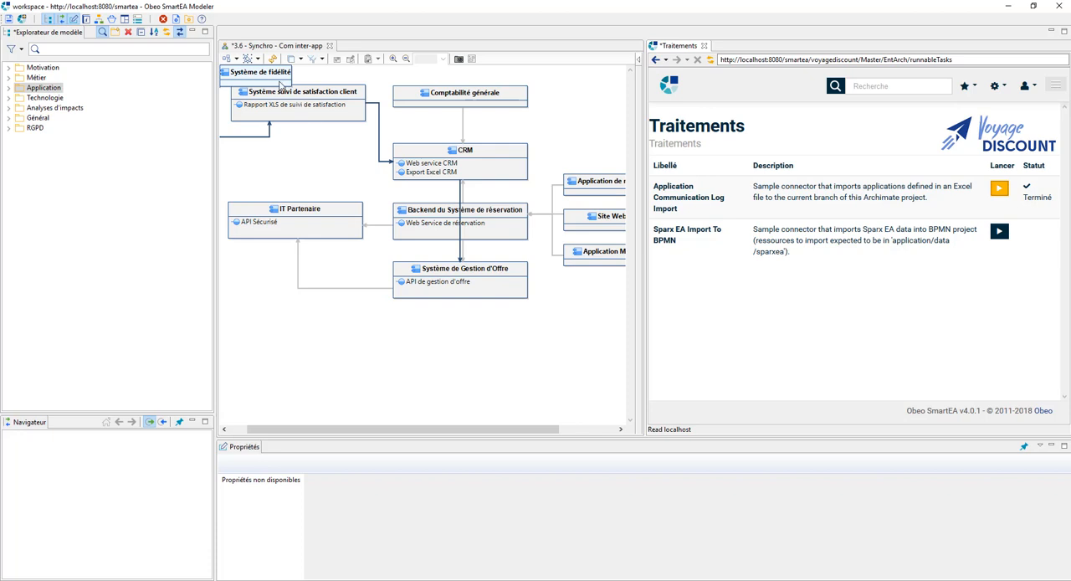
# Step: Move Système de fidélité between Système suivi de satisfaction client and IT Partenaire, and straighten its link to the satisfaction component
pyautogui.moveTo(281, 82); pyautogui.dragTo(320, 171)
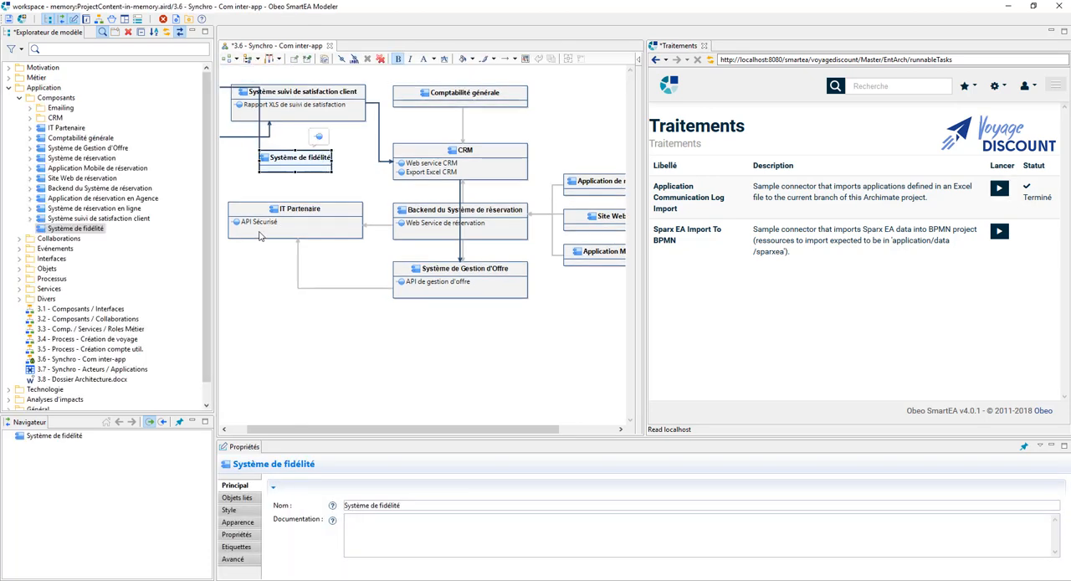
pyautogui.moveTo(269, 428); pyautogui.dragTo(252, 429)
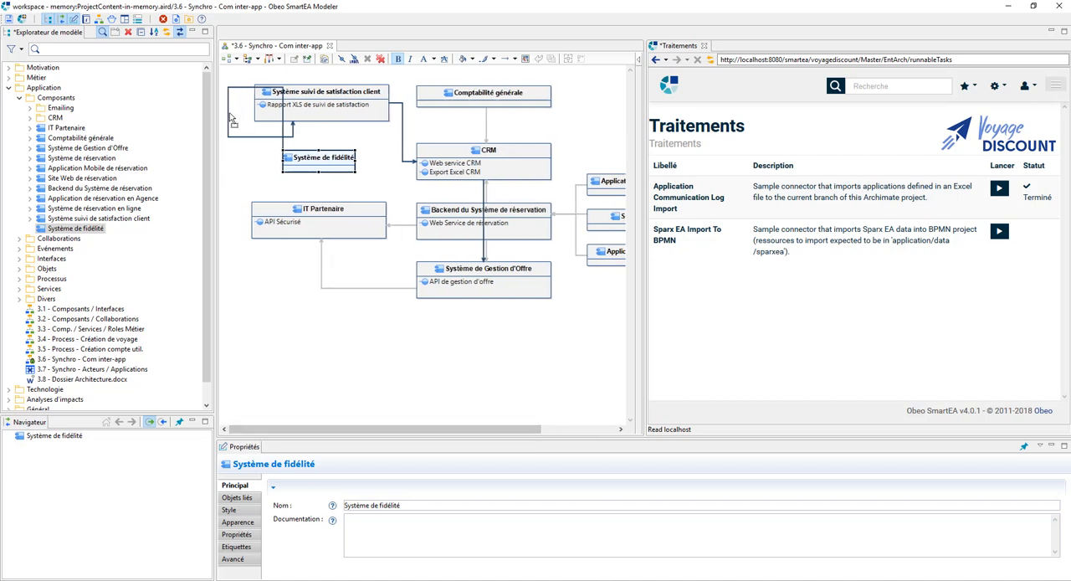
pyautogui.moveTo(231, 117); pyautogui.dragTo(270, 144)
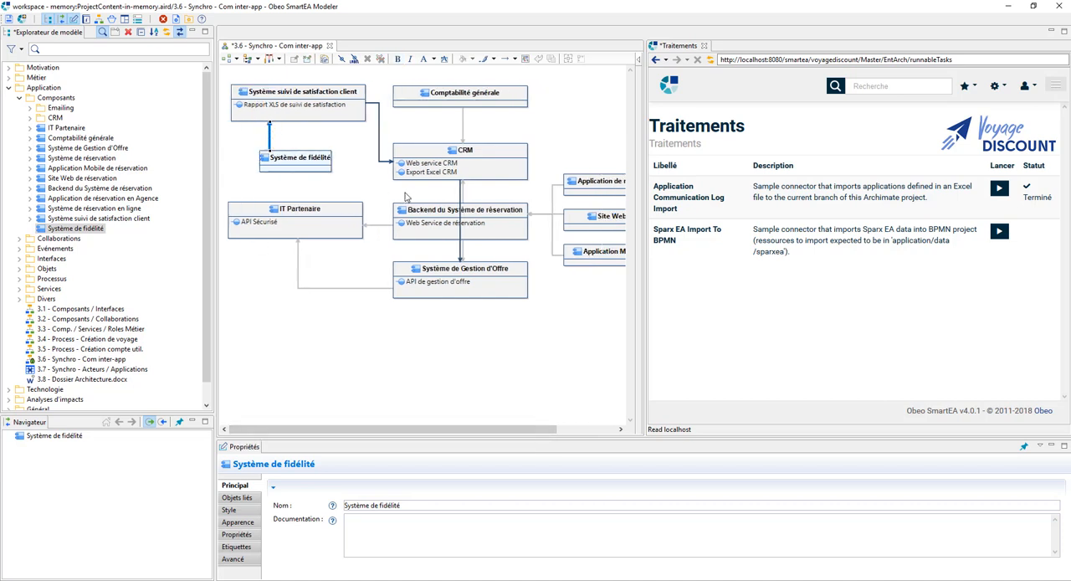
# Step: Reroute the link from CRM to Système de Gestion d'Offre around the outside of Backend du Système de réservation
pyautogui.moveTo(461, 226); pyautogui.dragTo(379, 214)
pyautogui.moveTo(387, 163); pyautogui.dragTo(385, 169)
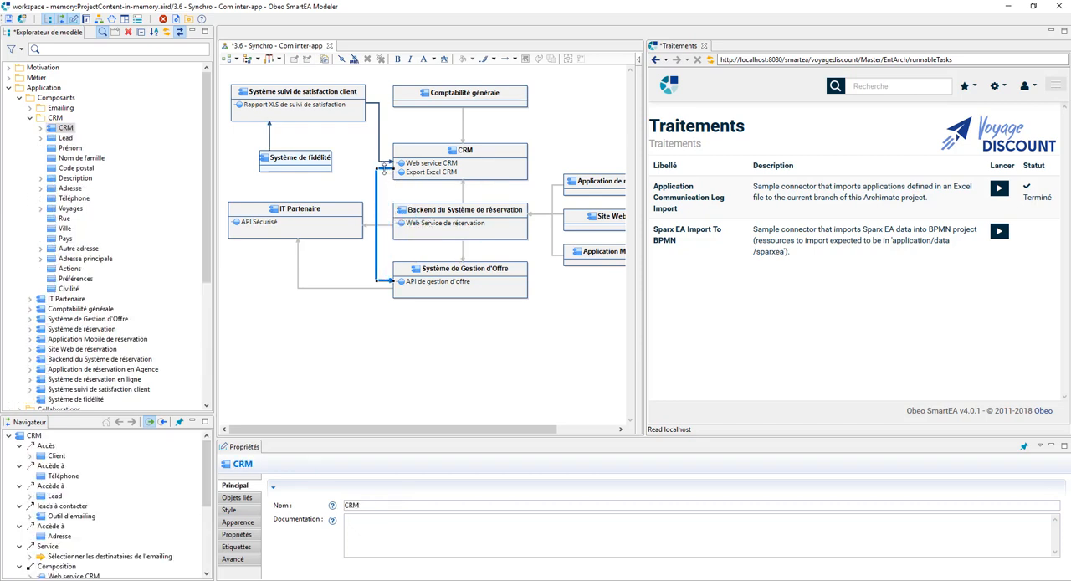